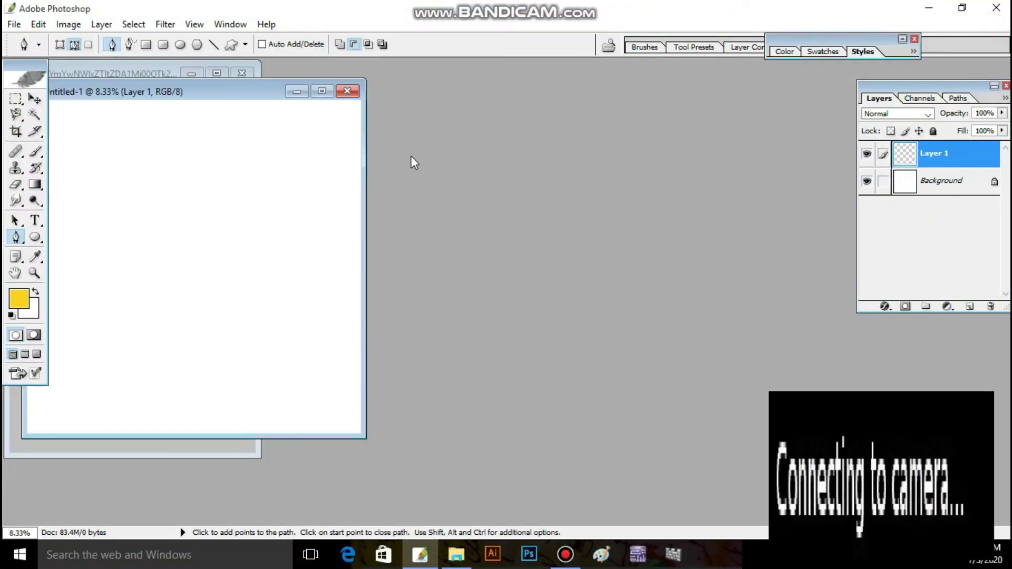
- Arrange the windows so the blank canvas is enlarged and the portrait photo is in front
left_click_drag(158, 92, 227, 200)
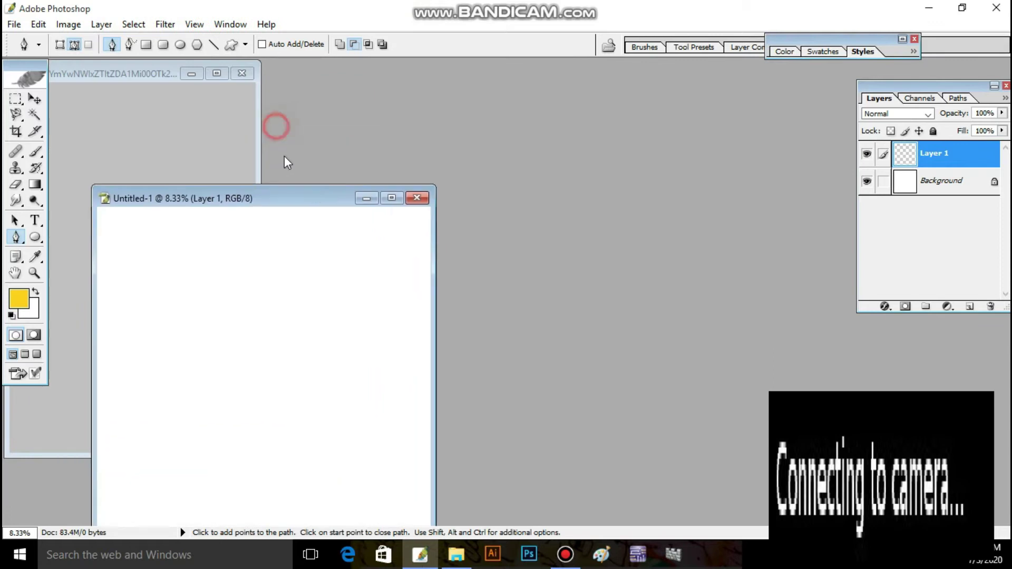
left_click(217, 73)
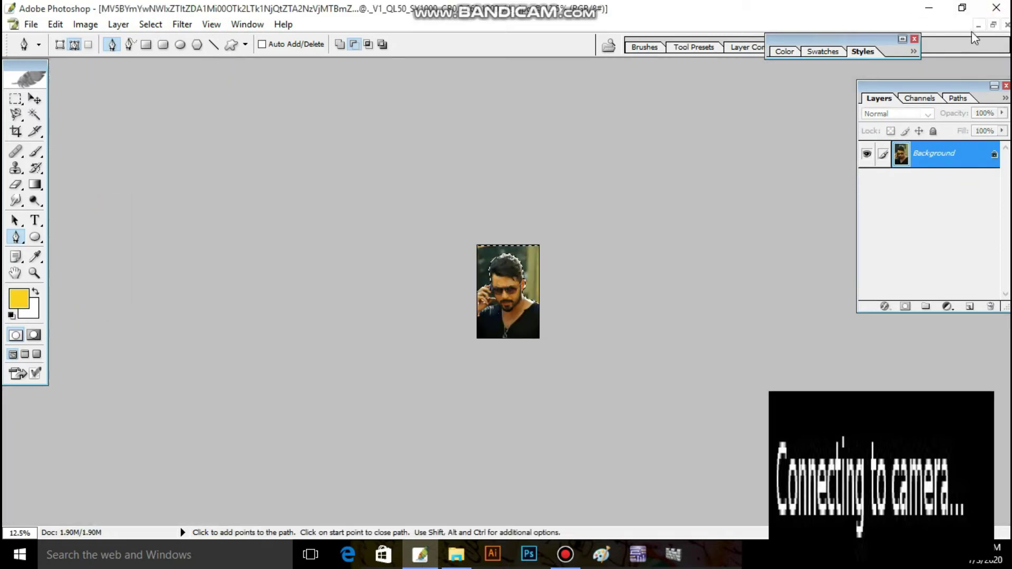
left_click(978, 25)
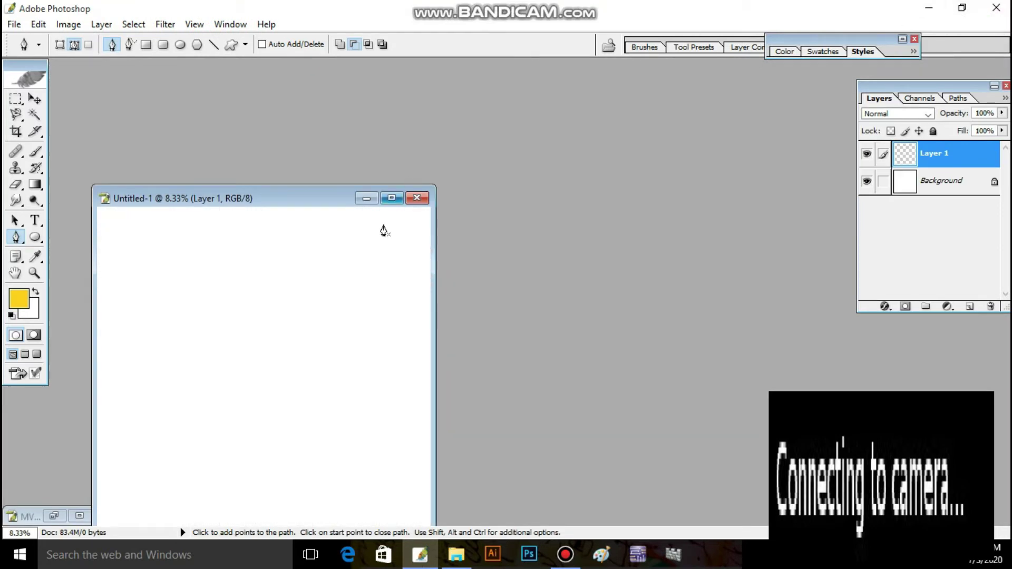
left_click(392, 197)
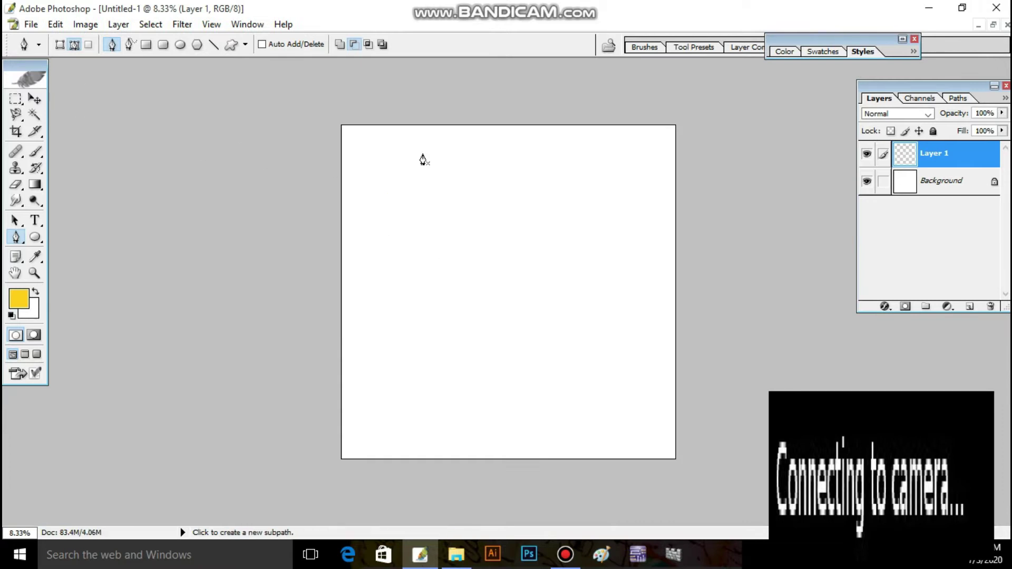
left_click(979, 25)
left_click(74, 512)
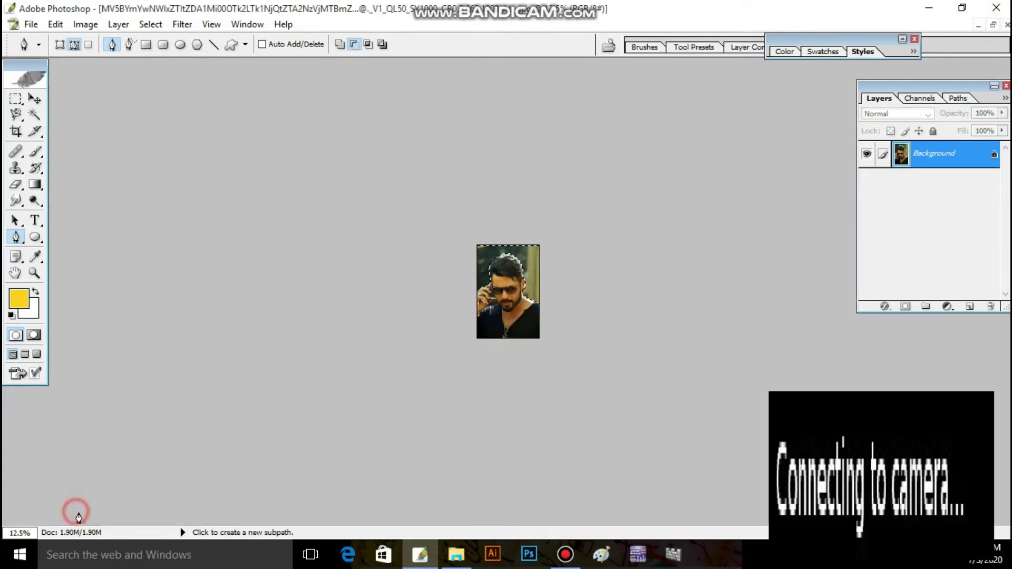
- Magic Wand the photo's plain background and invert the selection to isolate the man
key("w")
right_click(510, 281)
left_click(532, 288)
right_click(520, 284)
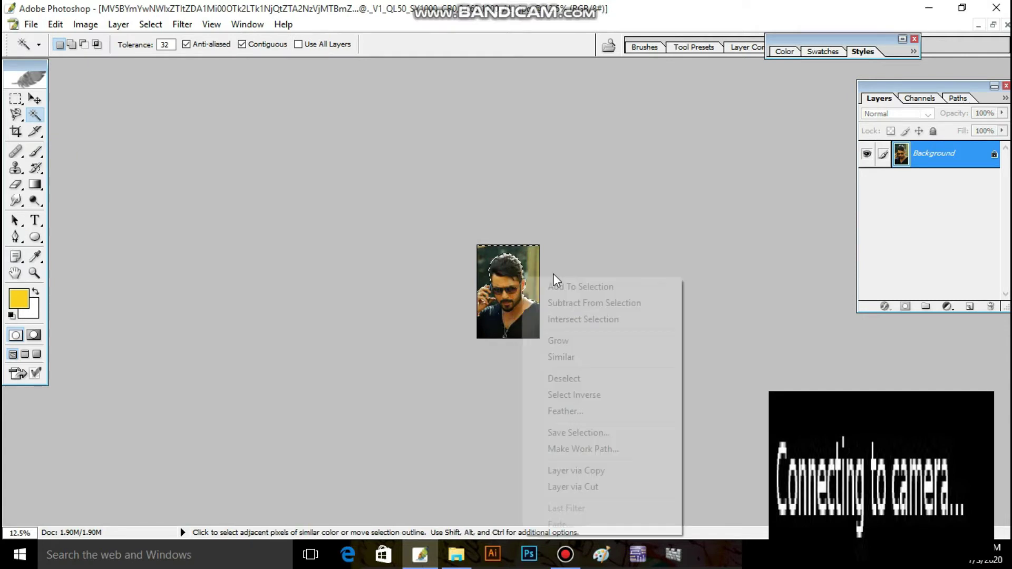
left_click(526, 395)
- Place the cut-out man on the white canvas and free-transform him to about 613%
left_click(979, 25)
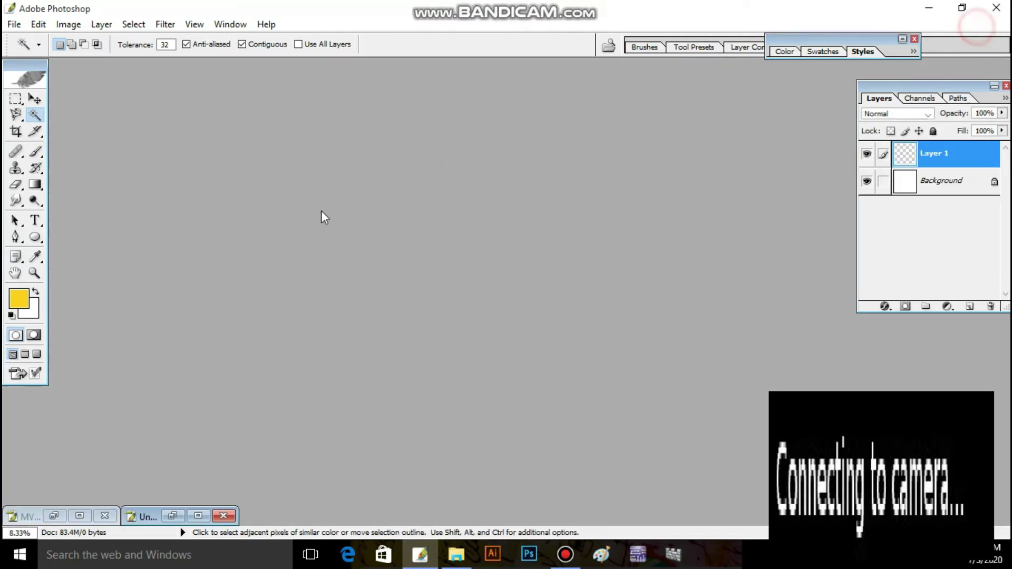
left_click(207, 514)
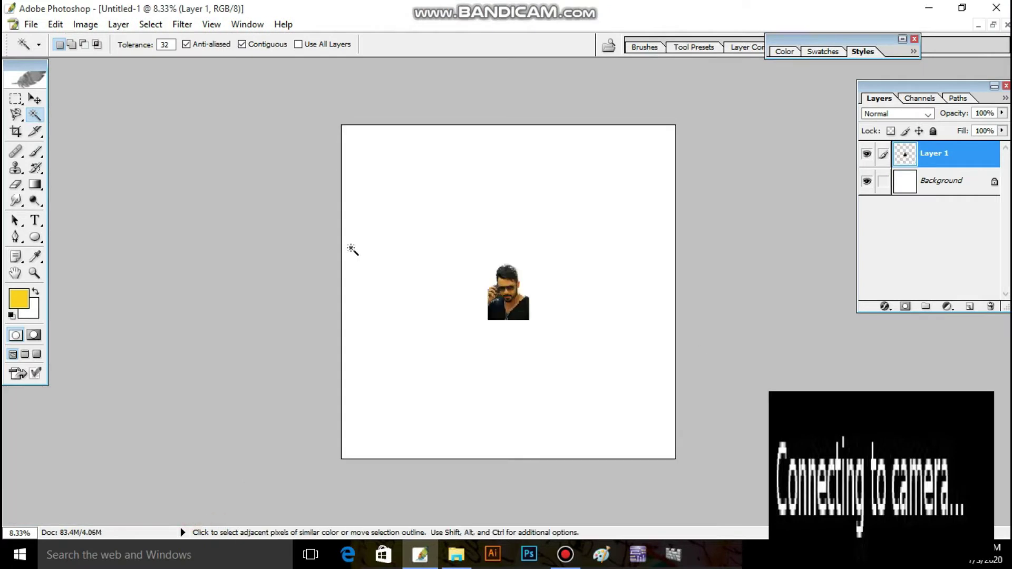
key("v")
left_click_drag(529, 320, 662, 493)
left_click_drag(580, 401, 533, 359)
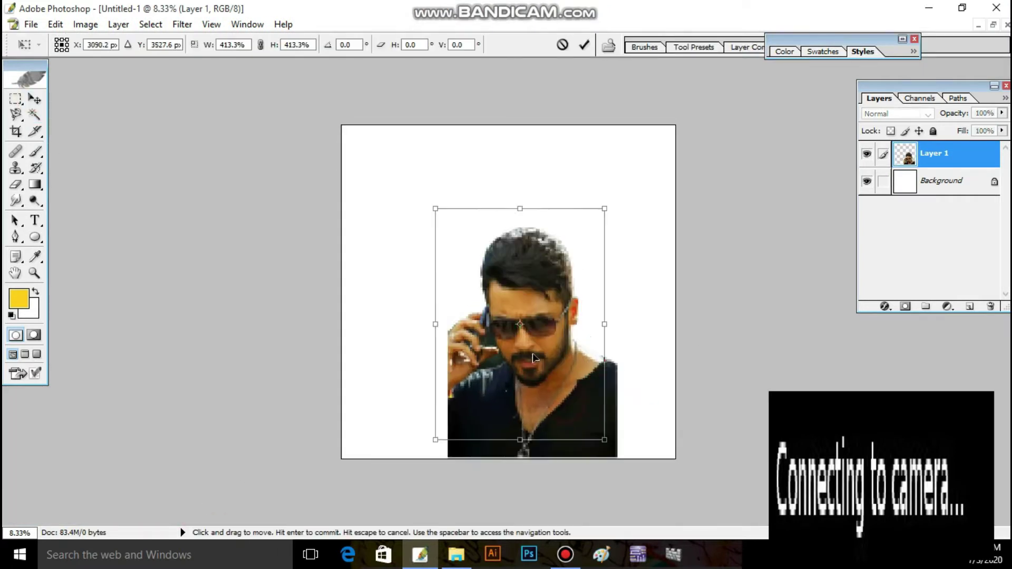
left_click_drag(604, 439, 636, 517)
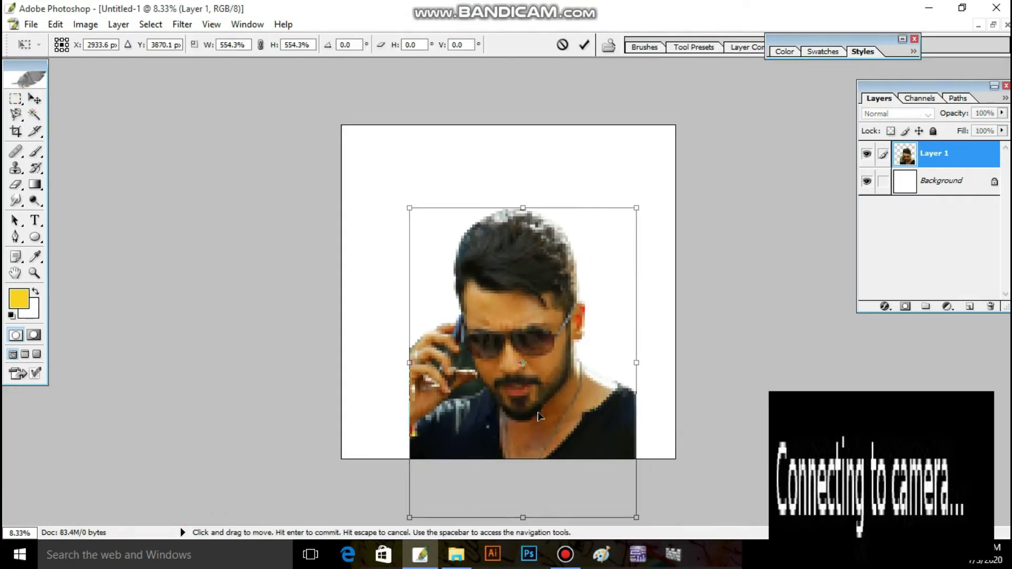
left_click_drag(636, 207, 642, 159)
left_click(16, 237)
- Commit the 613% enlargement of the cut-out with Enter
key("Return")
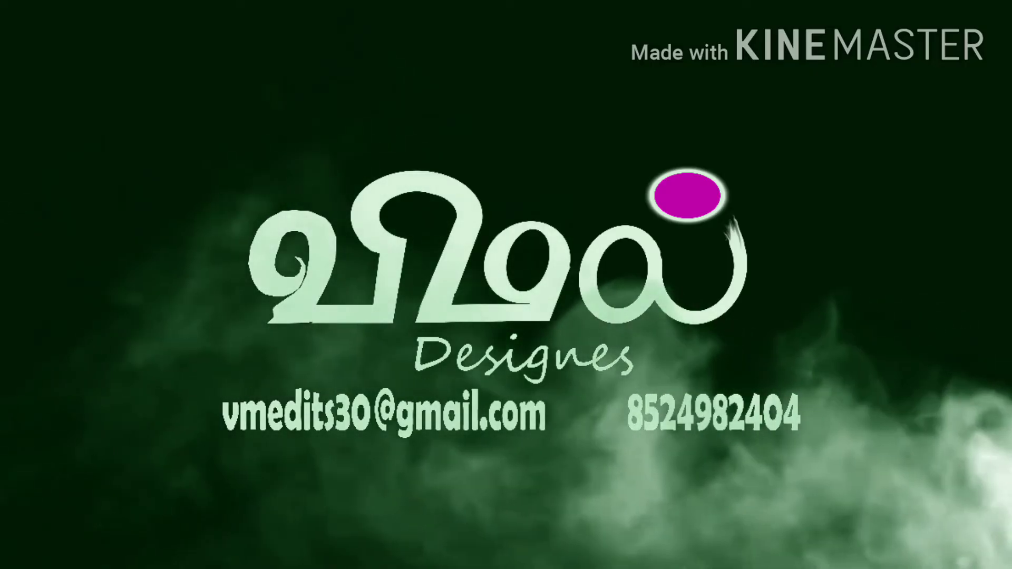
mouse_move(118, 62)
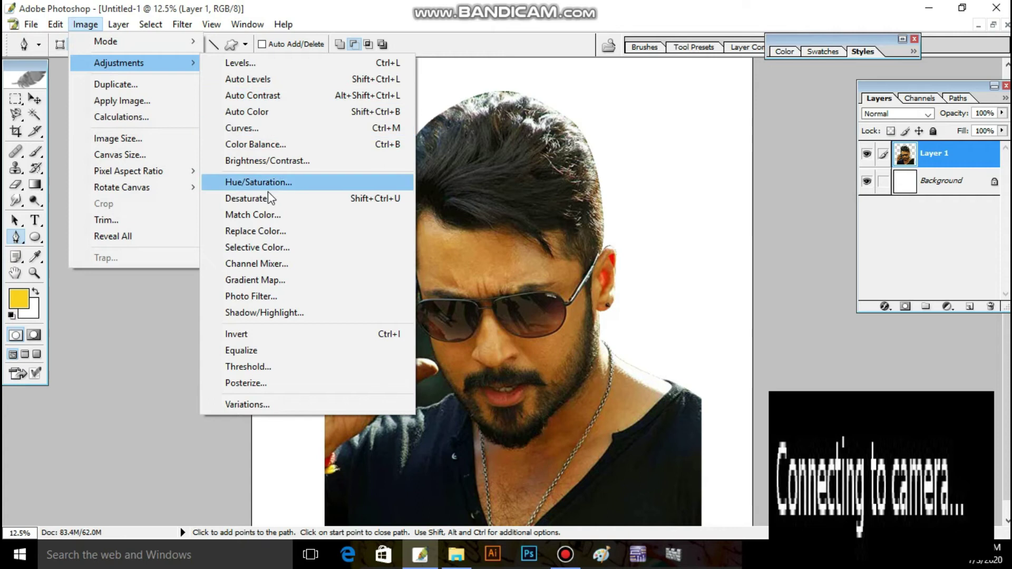
- Apply Auto Levels and then Auto Contrast to the portrait
left_click(248, 79)
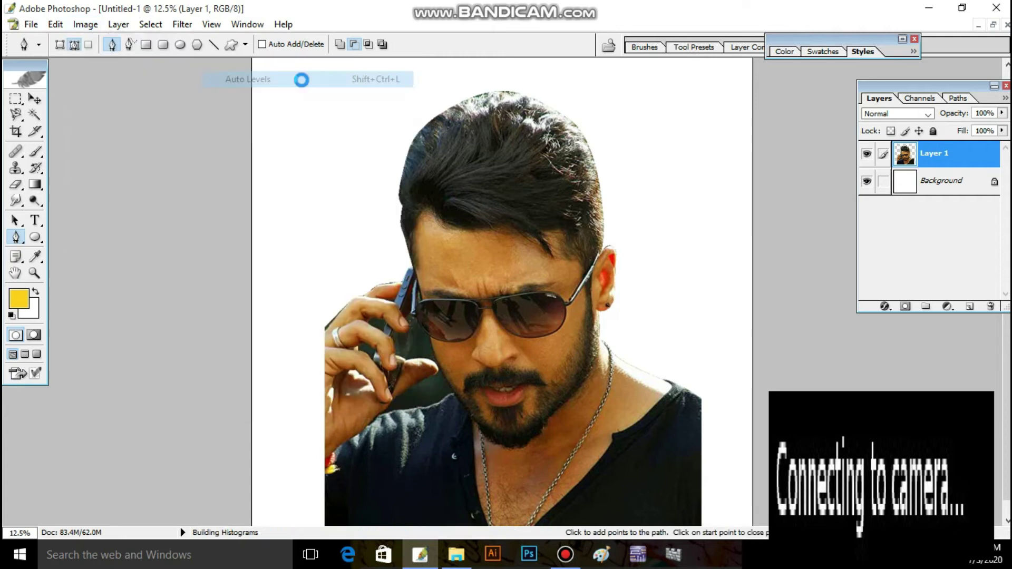
left_click(86, 24)
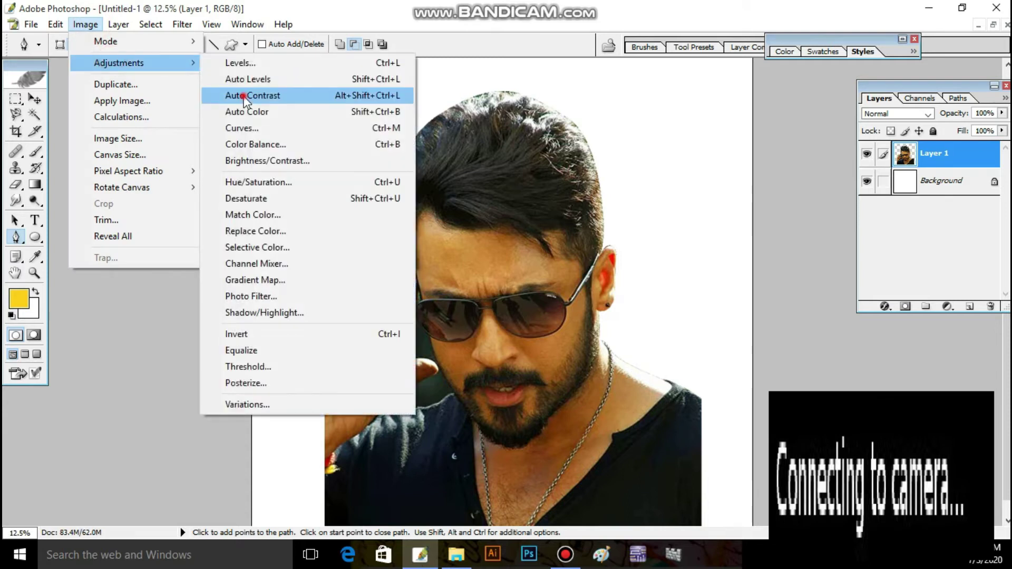
left_click(248, 95)
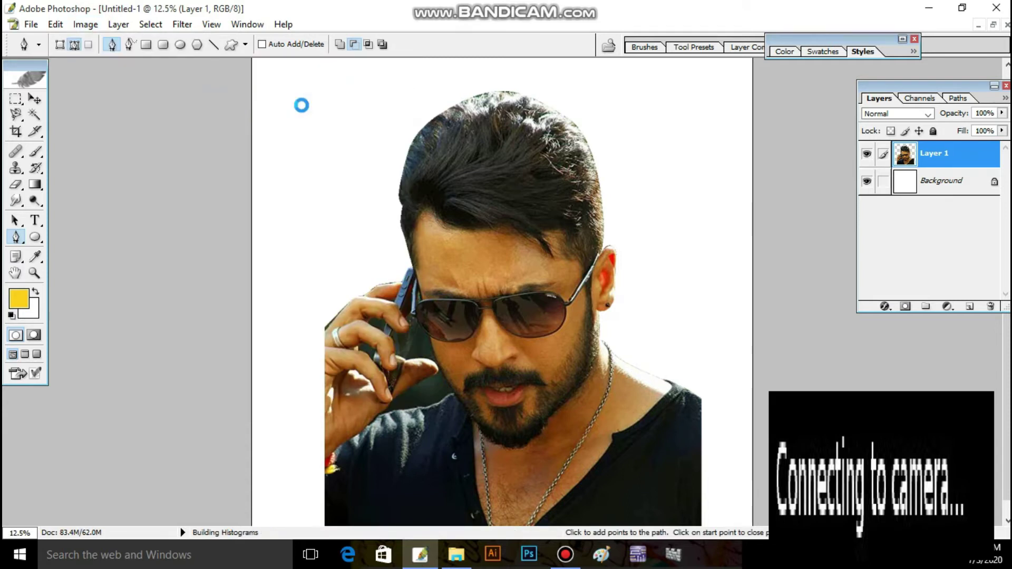
- Try a slight magenta midtone shift in Color Balance, then close the dialog
left_click(85, 24)
left_click(86, 24)
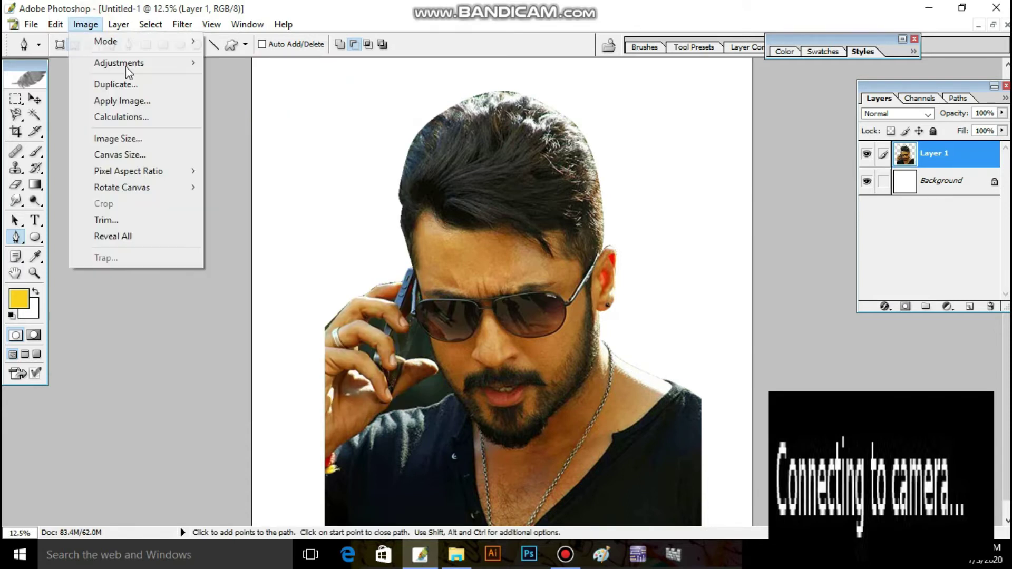
mouse_move(119, 63)
left_click(282, 143)
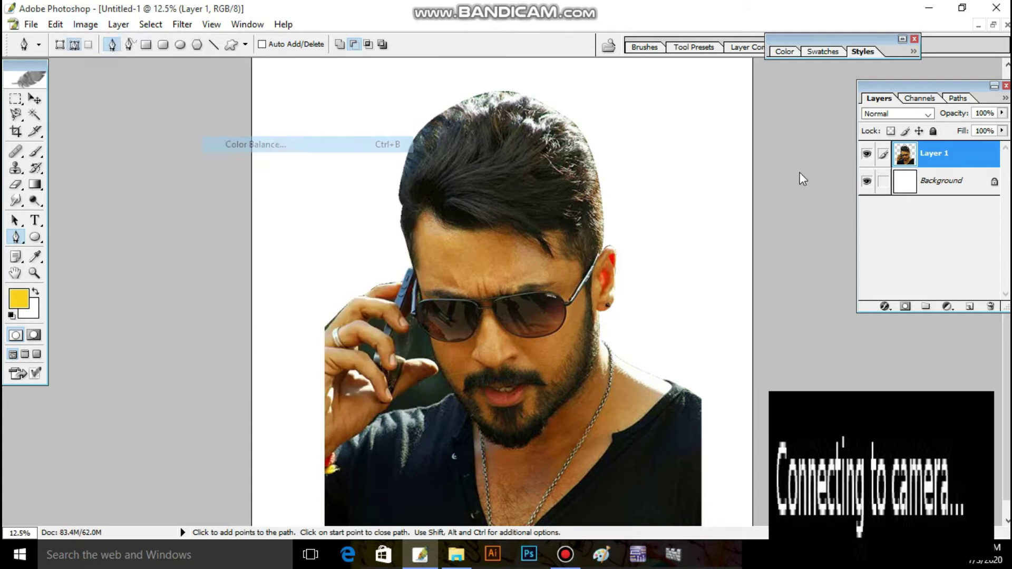
mouse_move(778, 191)
left_mouse_down()
mouse_move(764, 191)
mouse_move(785, 174)
left_mouse_up()
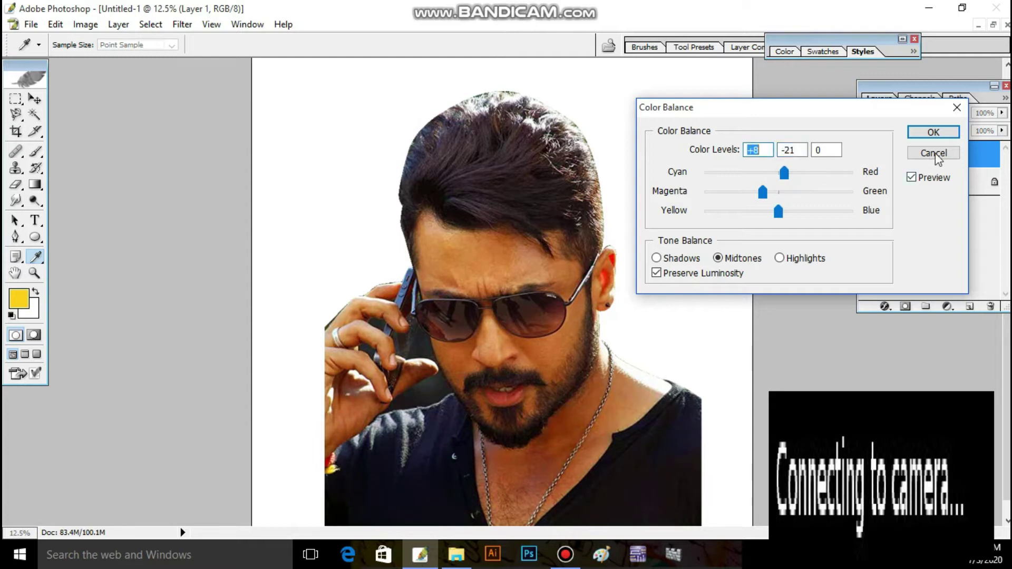
key("Return")
key("p")
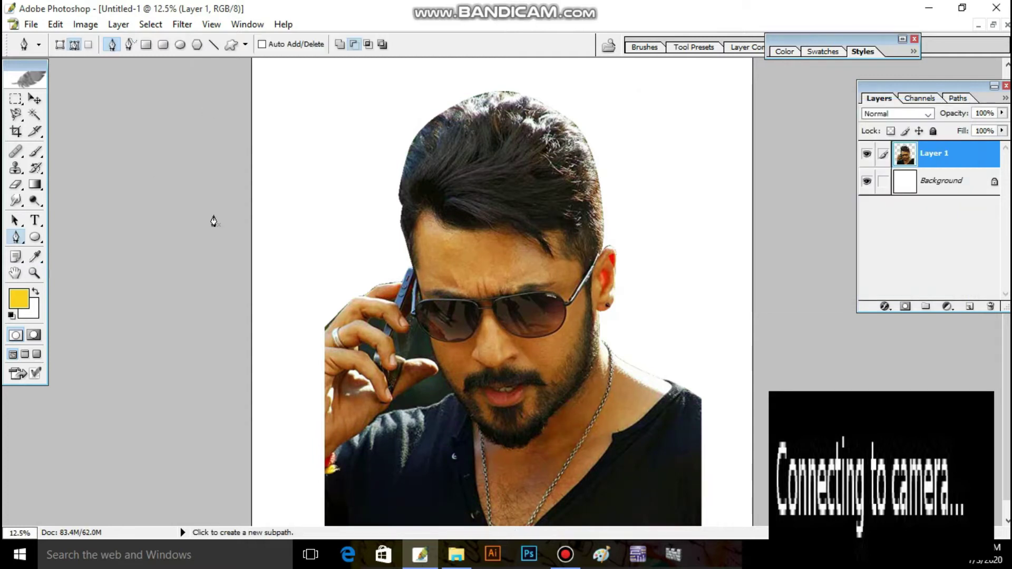
- Apply a Color Balance of -31, -7, +47 to the midtones
left_click_drag(15, 100, 85, 110)
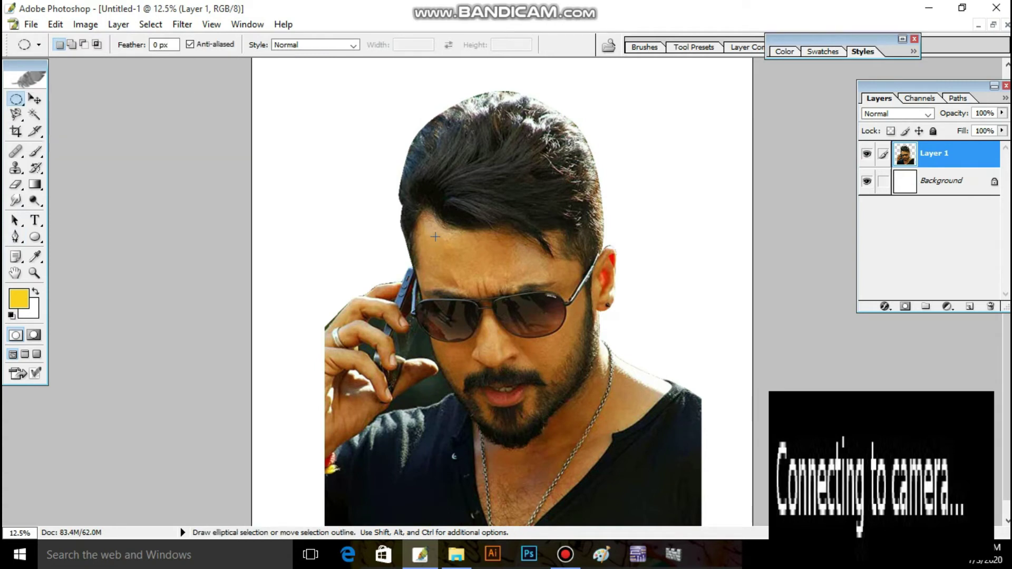
left_click(85, 23)
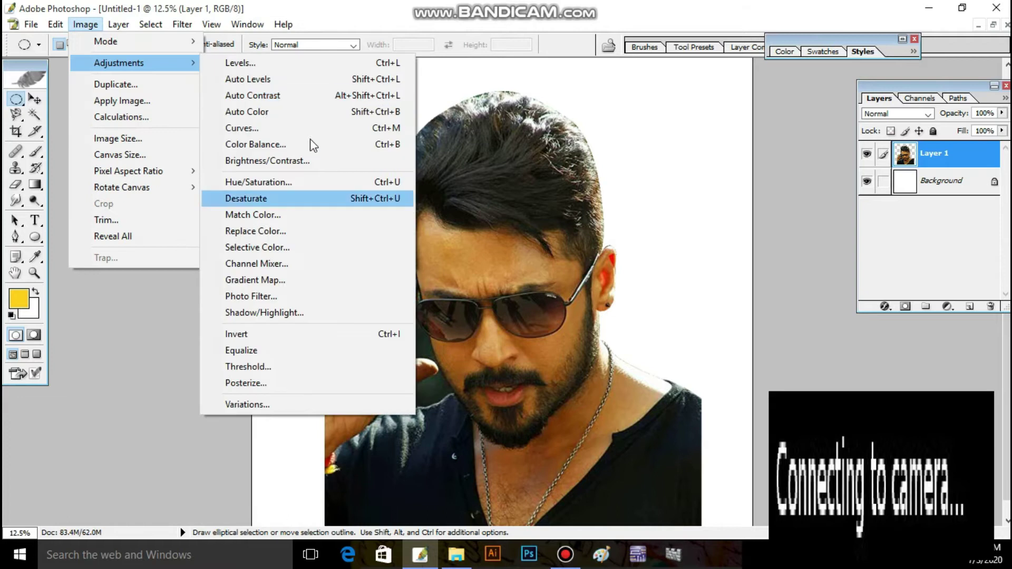
left_click(255, 144)
mouse_move(779, 192)
left_mouse_down()
mouse_move(798, 192)
mouse_move(749, 179)
mouse_move(765, 180)
left_mouse_up()
mouse_move(766, 217)
left_mouse_down()
mouse_move(744, 218)
mouse_move(813, 211)
mouse_move(773, 191)
left_mouse_up()
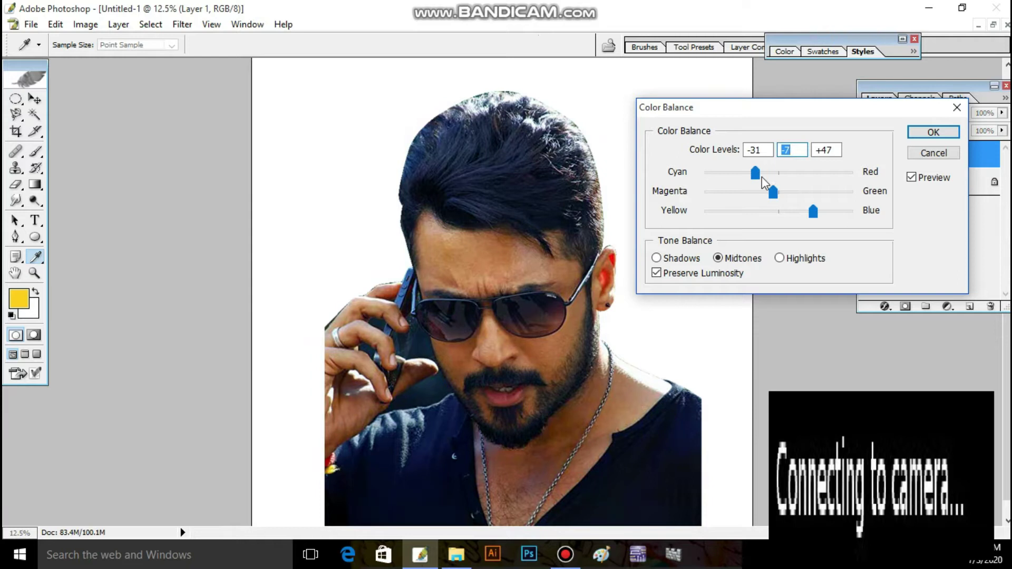
left_click(928, 133)
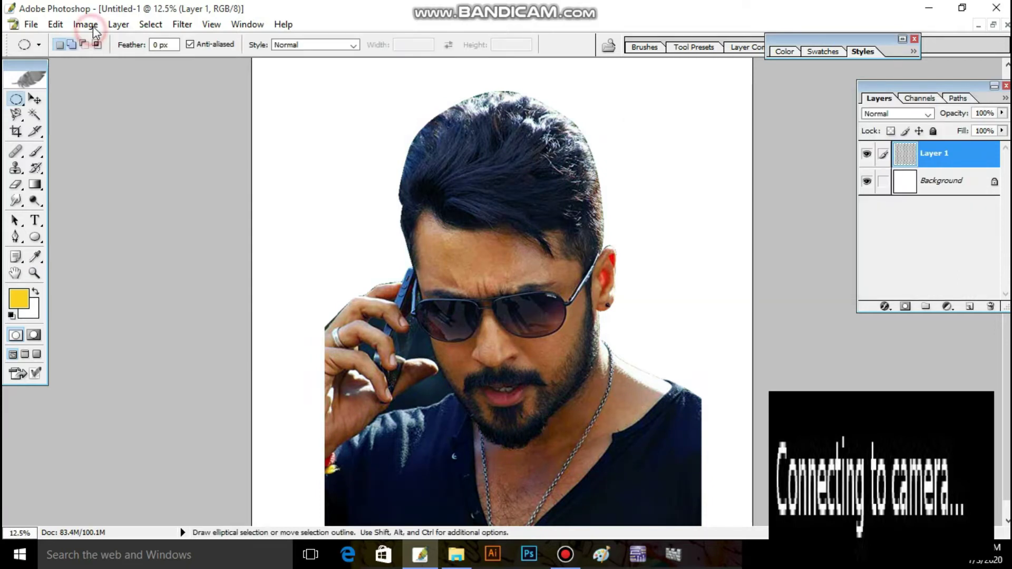
- Apply a Color Balance of +23, -20, +15 to the highlights
left_click(86, 24)
left_click(317, 141)
left_click(779, 258)
mouse_move(779, 195)
left_mouse_down()
mouse_move(762, 195)
mouse_move(797, 218)
mouse_move(796, 229)
left_mouse_up()
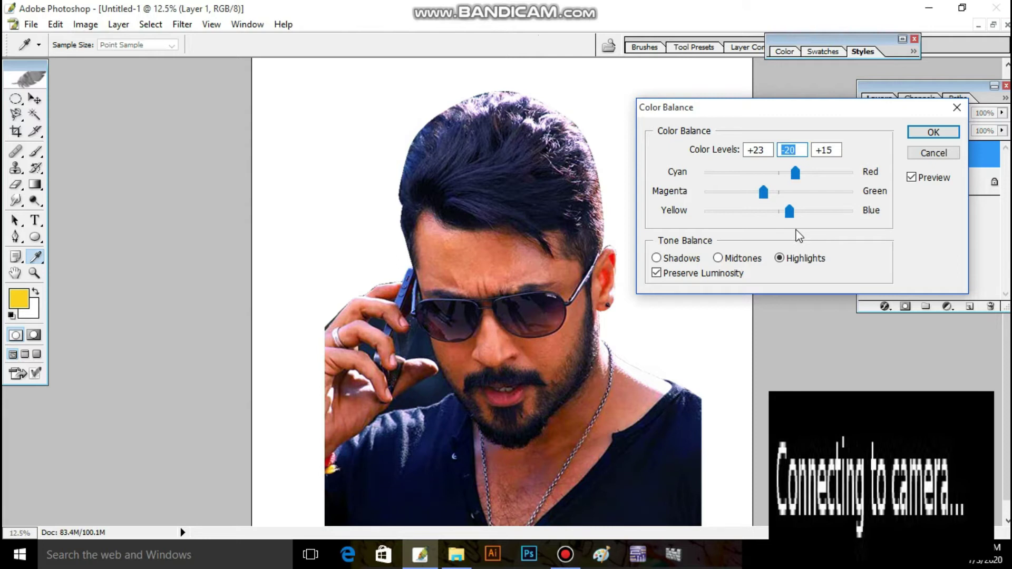
left_click(933, 132)
- Confirm Curves without changing the curve
left_click(85, 24)
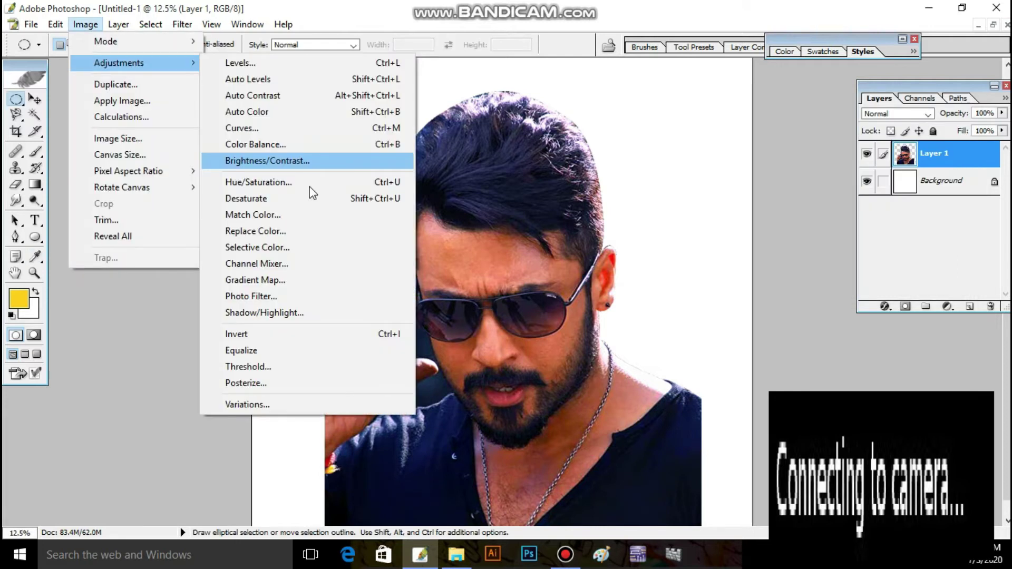
left_click(221, 128)
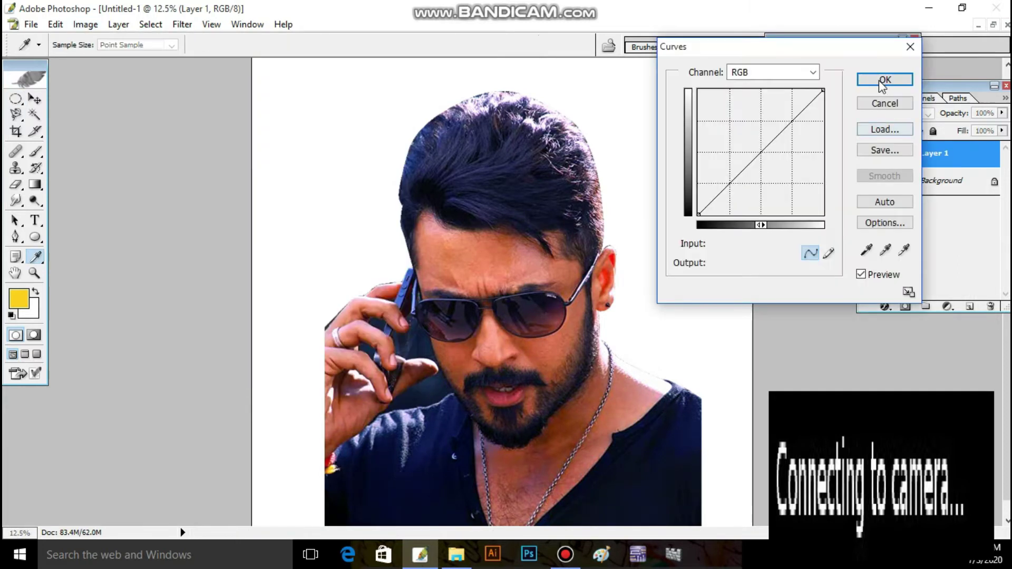
left_click(883, 80)
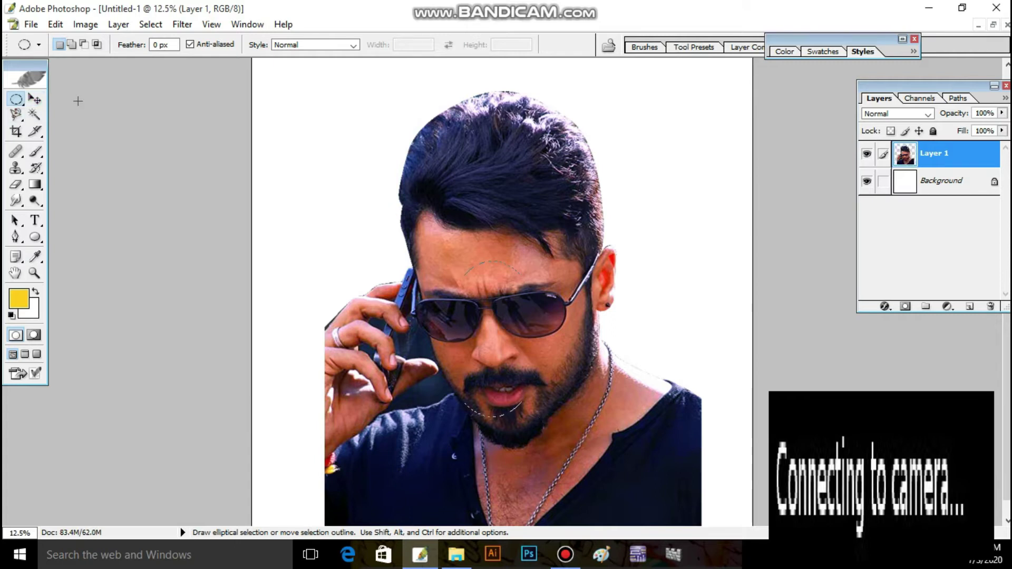
- Apply Curves with the Blue channel's black point moved inward
left_click(85, 24)
left_click(232, 127)
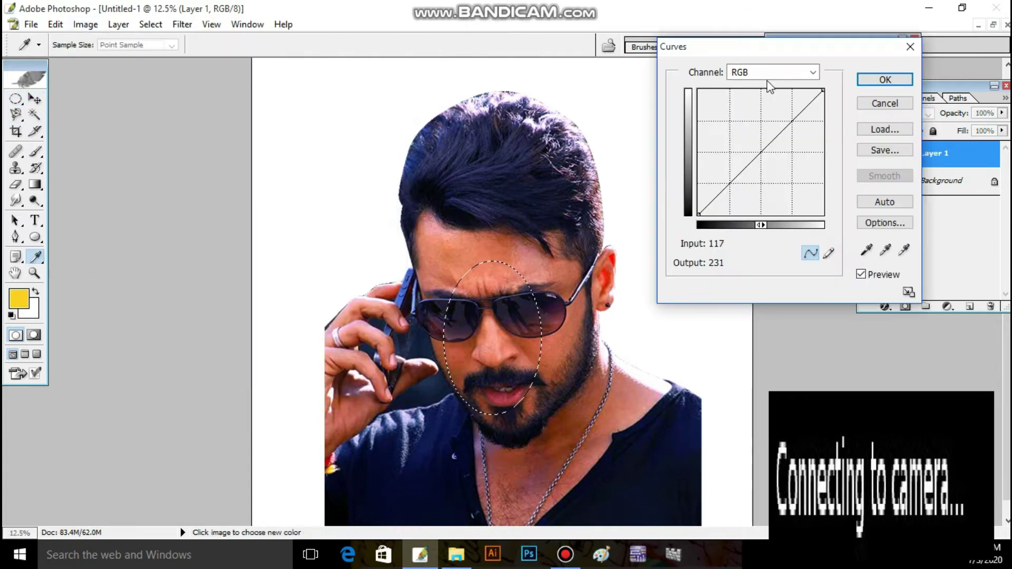
left_click(770, 72)
left_click(748, 122)
left_click_drag(698, 215, 714, 228)
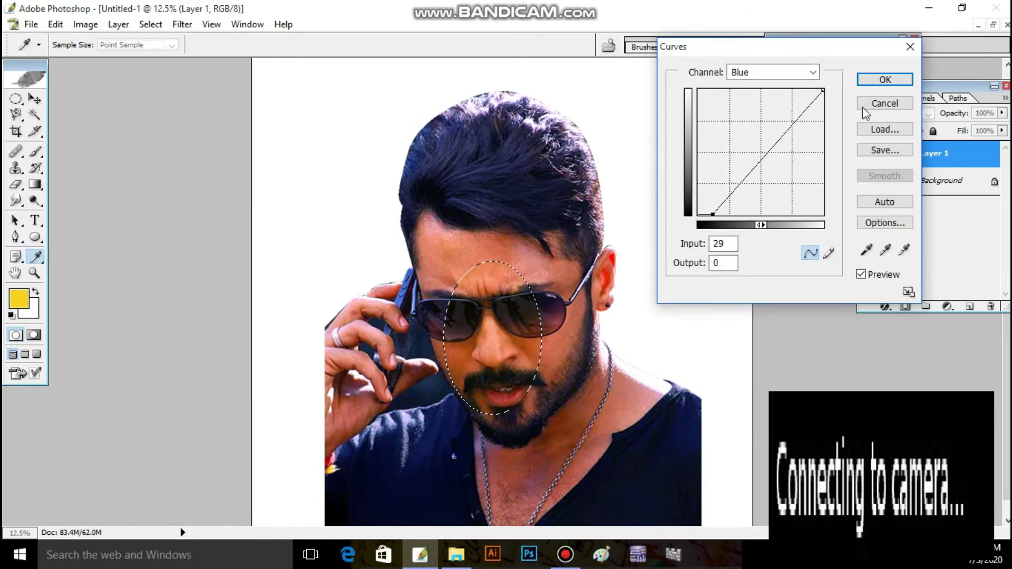
left_click(885, 79)
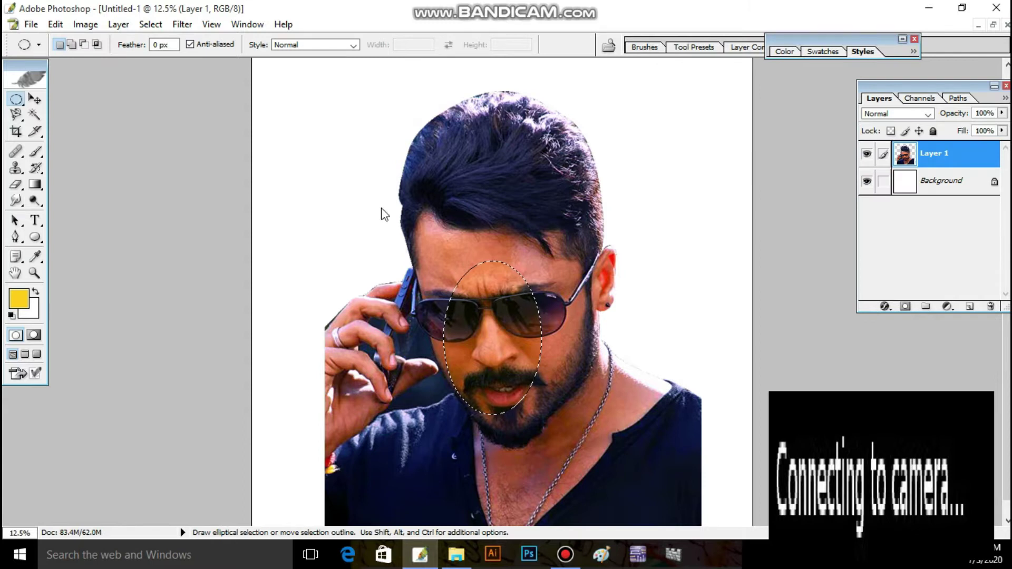
- Dismiss a stray Magic Wand menu and reopen Curves with Ctrl+M
key("w")
right_click(351, 164)
key("Escape")
left_click(86, 24)
left_click(317, 129)
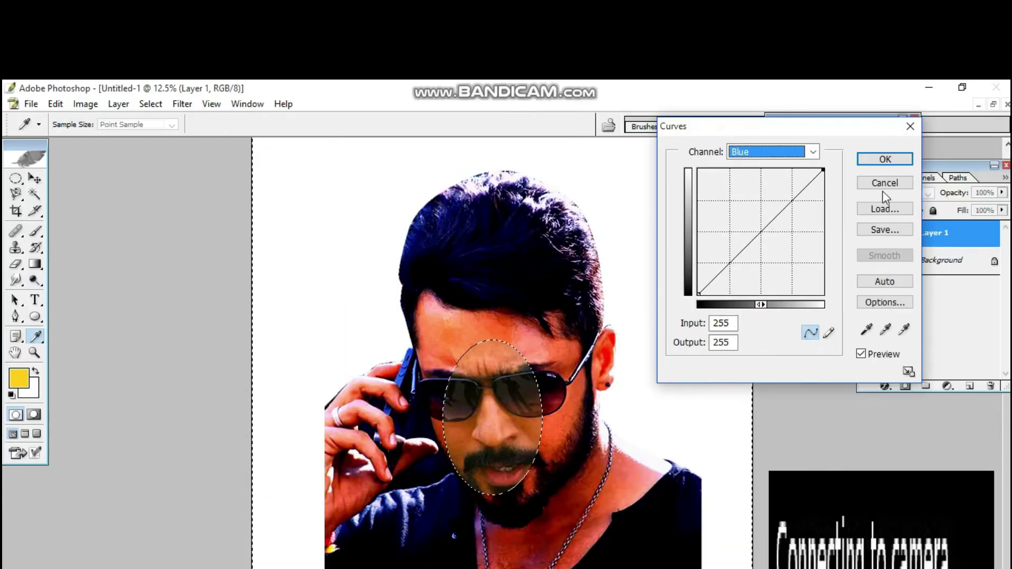
left_click(883, 104)
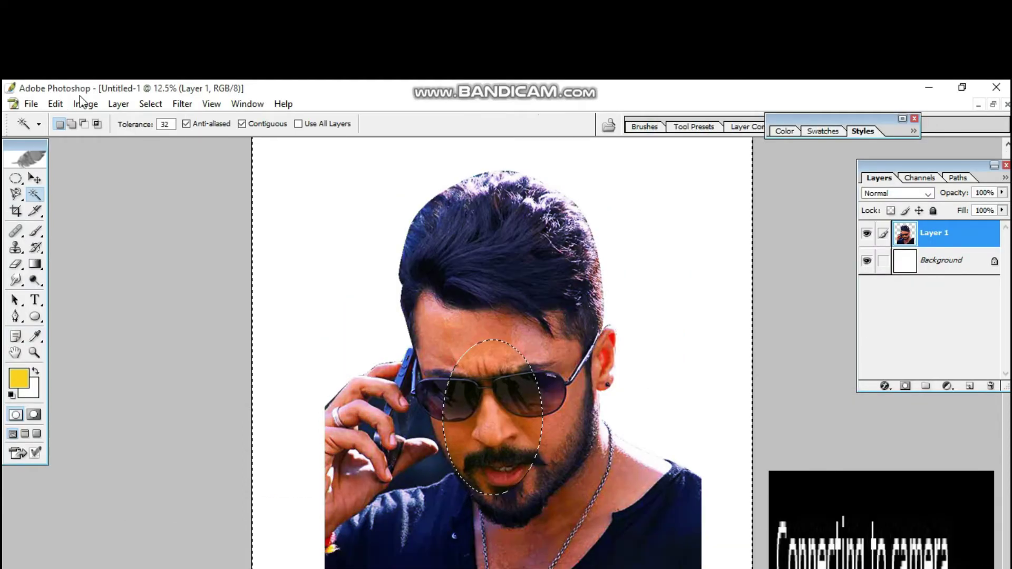
key("ctrl+m")
- Steepen the Blue curve (black point 68, white point pulled in), apply it, and deselect
left_click(780, 152)
left_click(775, 203)
left_click_drag(698, 293, 736, 293)
left_click_drag(820, 166, 777, 166)
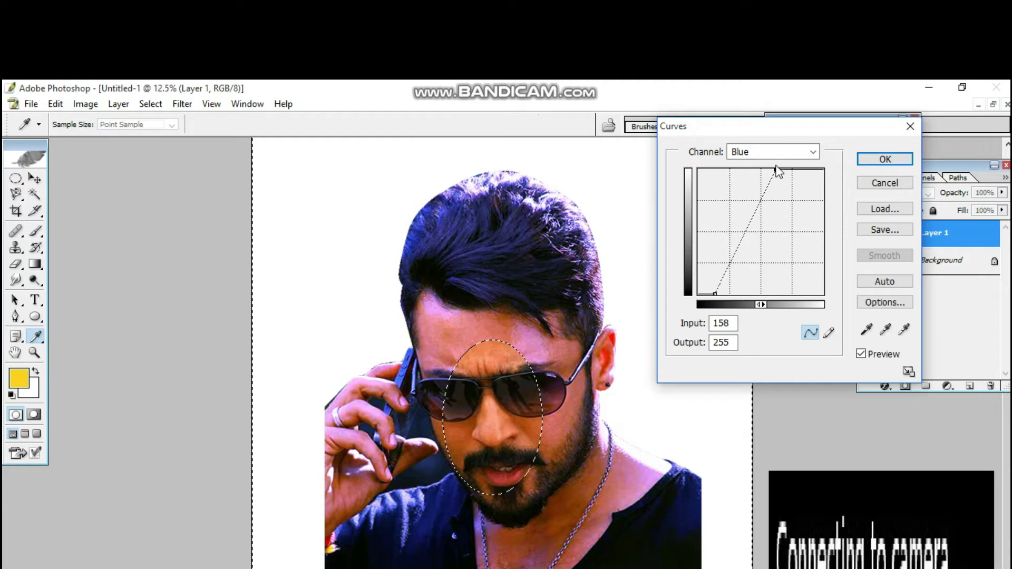
left_click_drag(716, 294, 726, 293)
left_click_drag(786, 171, 770, 170)
left_click_drag(726, 294, 732, 294)
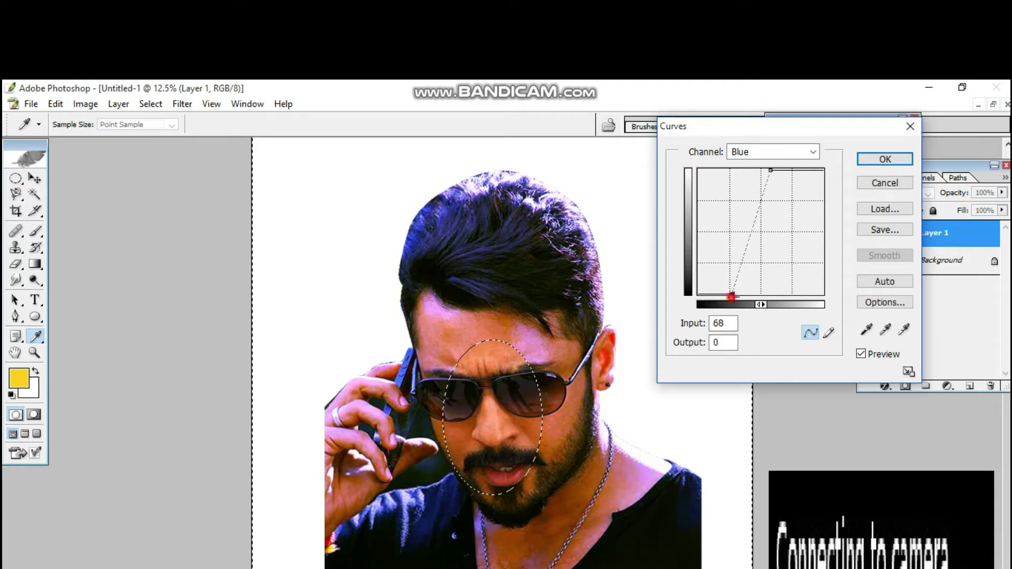
left_click_drag(771, 171, 758, 170)
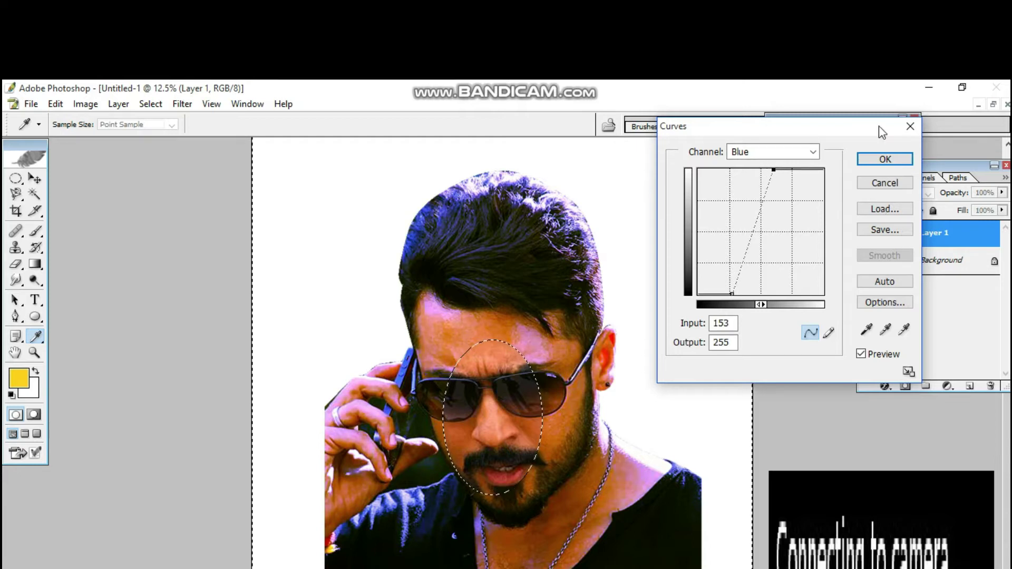
left_click(886, 159)
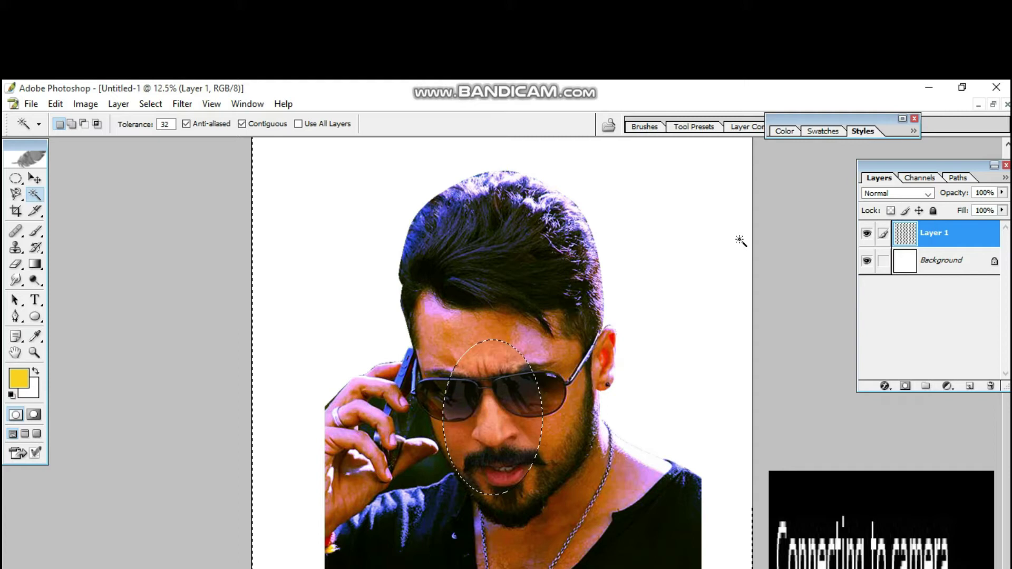
key("ctrl+d")
key("ctrl+plus")
key("ctrl+plus")
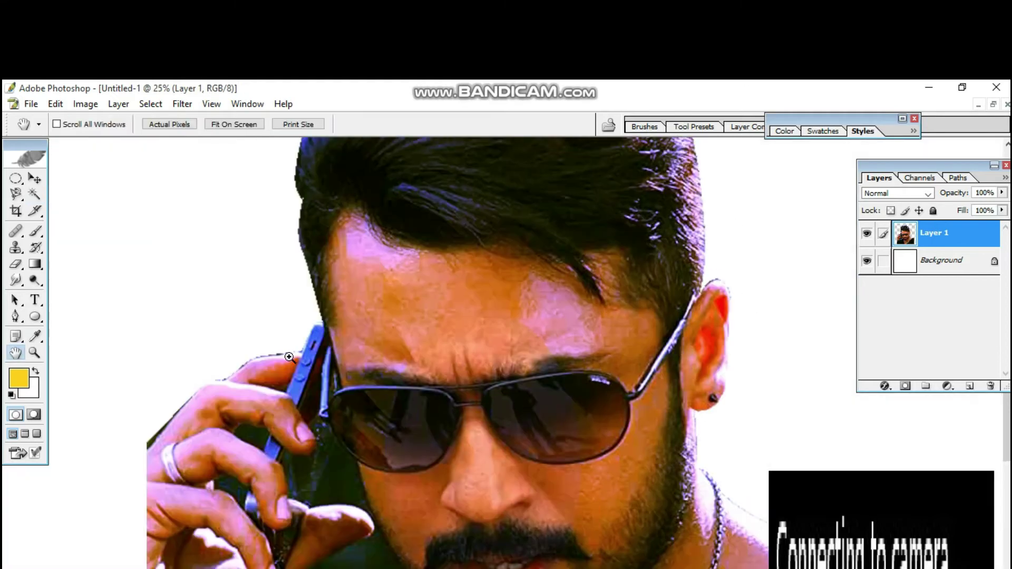
- Zoom to 33.3% on the glasses and draw an elliptical selection over the face
left_click(289, 357, "ctrl")
left_click_drag(549, 477, 364, 413)
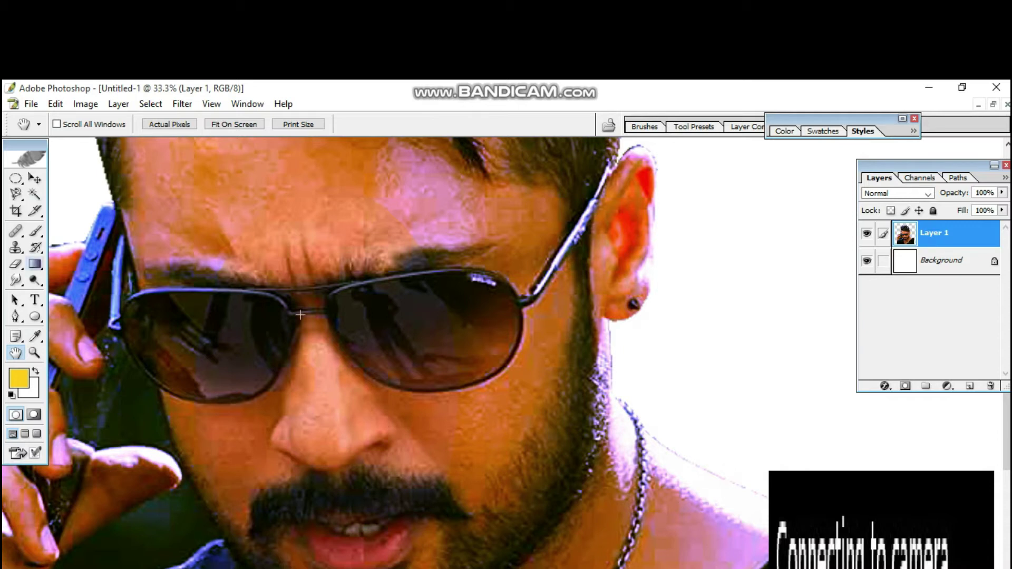
key("m")
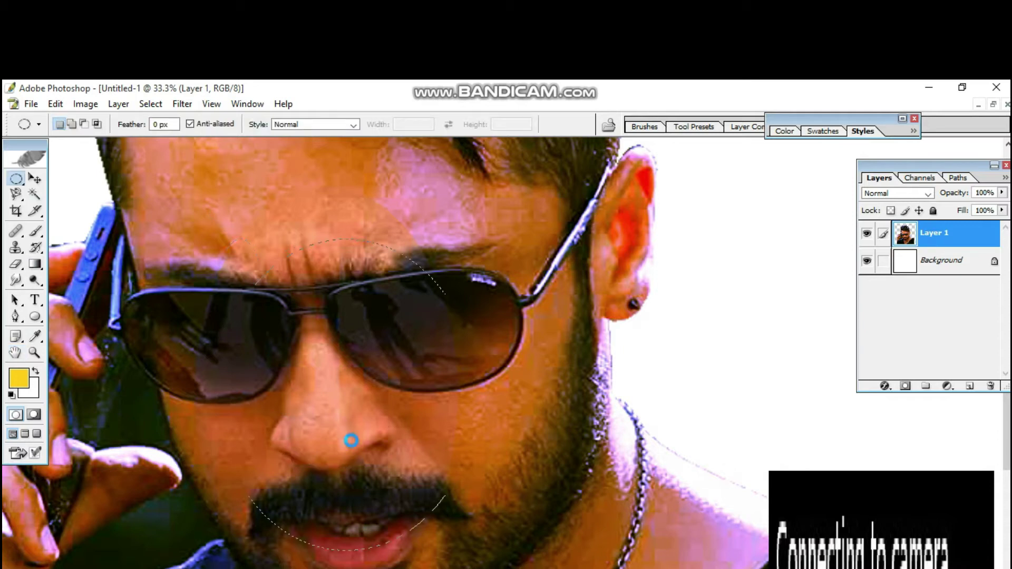
left_click(85, 104)
- Apply a high-contrast Blue curve to the oval (white 161, black 58), then undo it
left_click(222, 182)
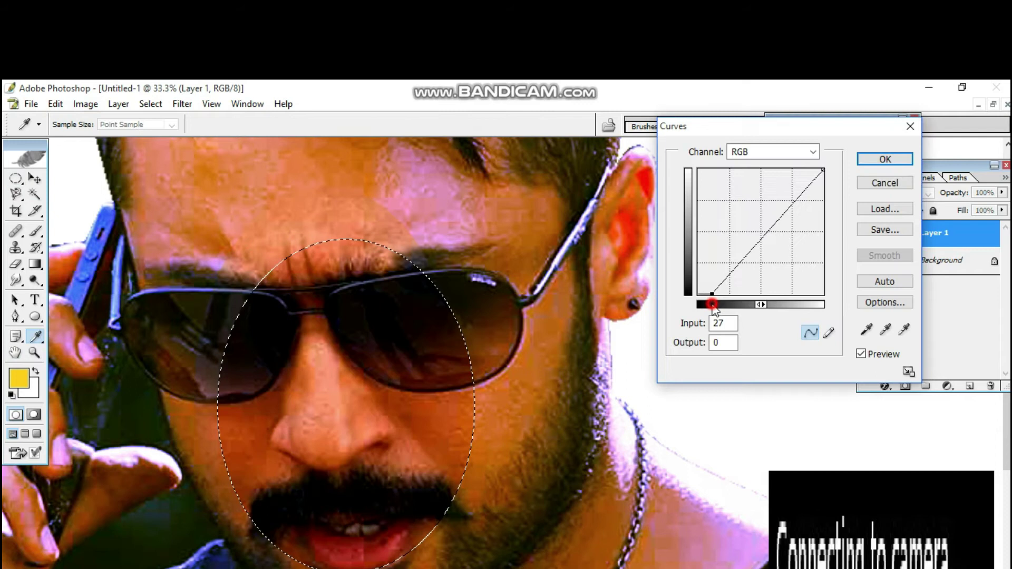
mouse_move(714, 310)
left_mouse_down()
mouse_move(699, 302)
mouse_move(714, 294)
left_mouse_up()
left_click(807, 167)
left_click_drag(823, 171, 777, 170)
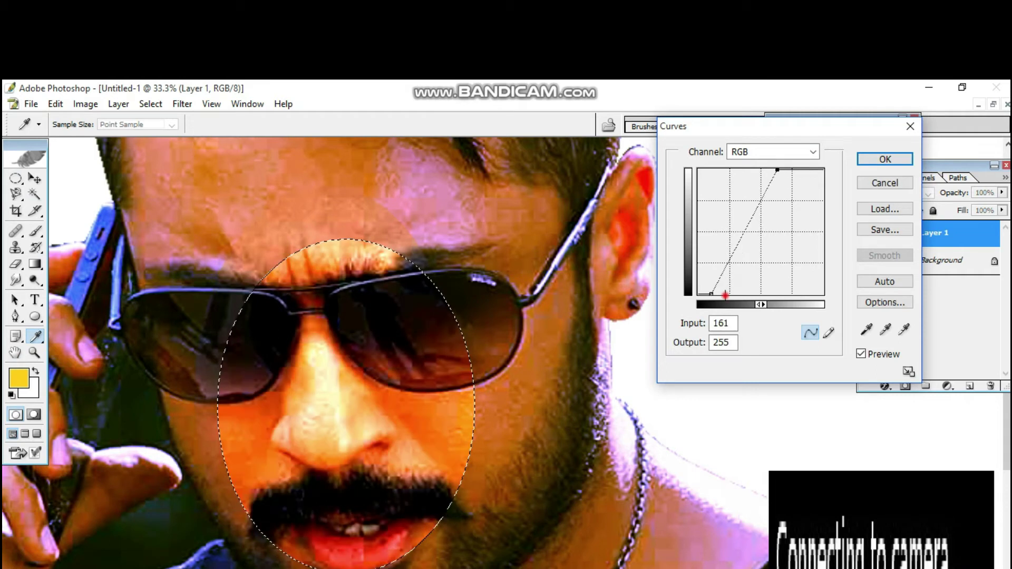
left_click_drag(711, 294, 726, 294)
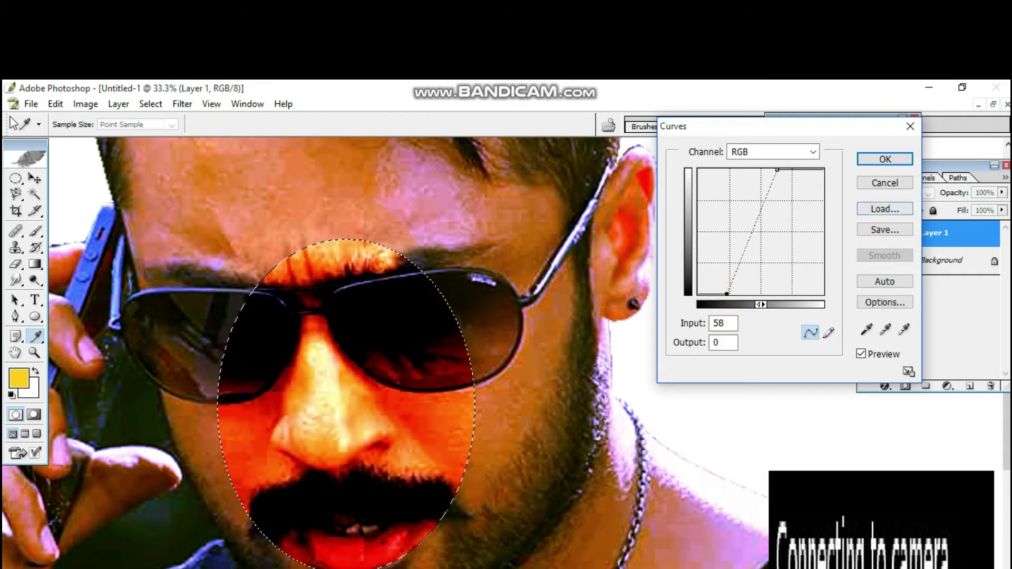
left_click(885, 159)
key("ctrl+z")
- Reapply a milder Blue curve to the oval: black point about 58, white point near 168
left_click(85, 104)
left_click(306, 206)
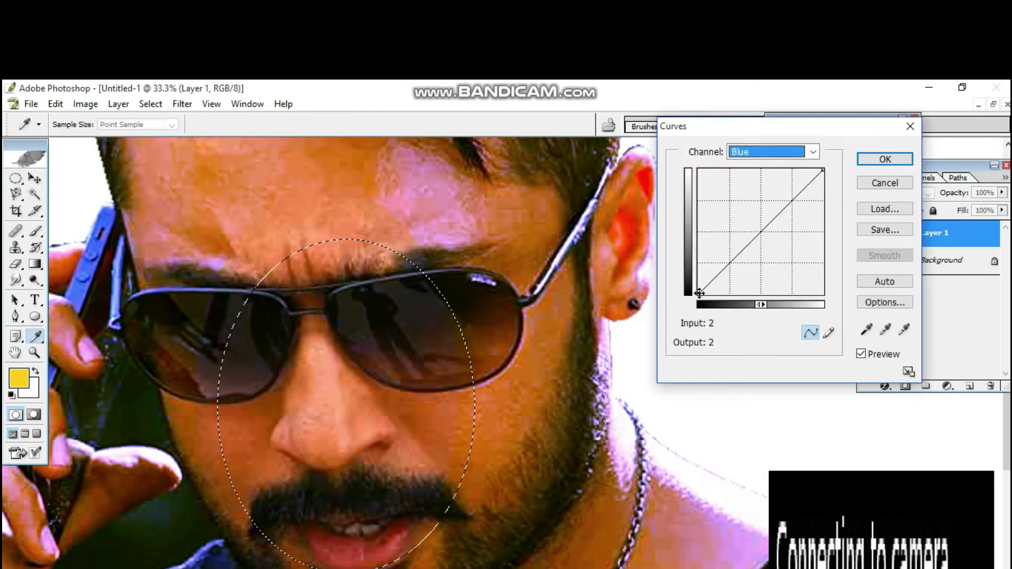
left_click_drag(699, 293, 728, 293)
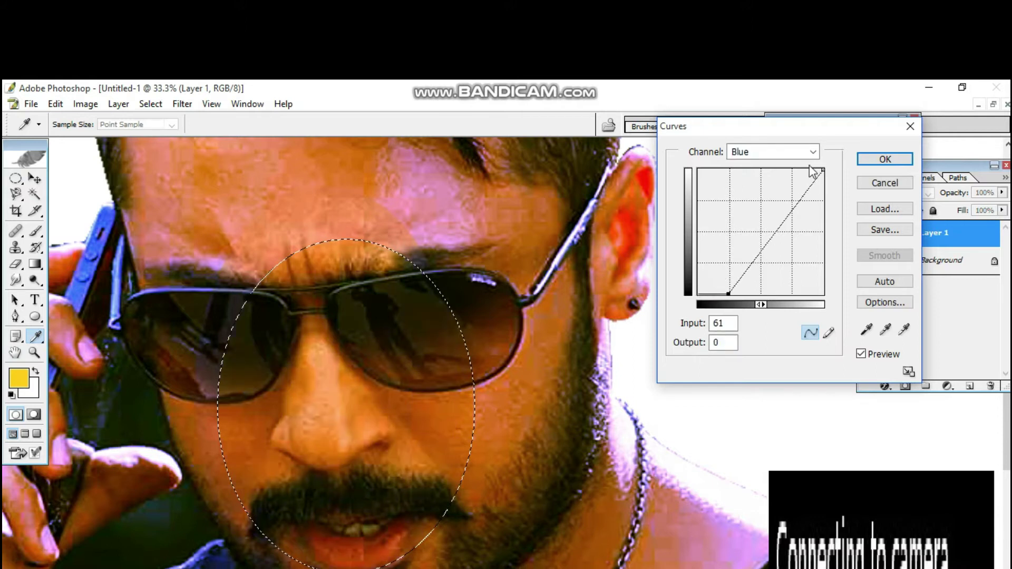
left_click_drag(823, 169, 781, 171)
mouse_move(728, 294)
left_mouse_down()
mouse_move(730, 303)
mouse_move(727, 295)
left_mouse_up()
mouse_move(779, 170)
left_mouse_down()
mouse_move(743, 180)
mouse_move(782, 168)
left_mouse_up()
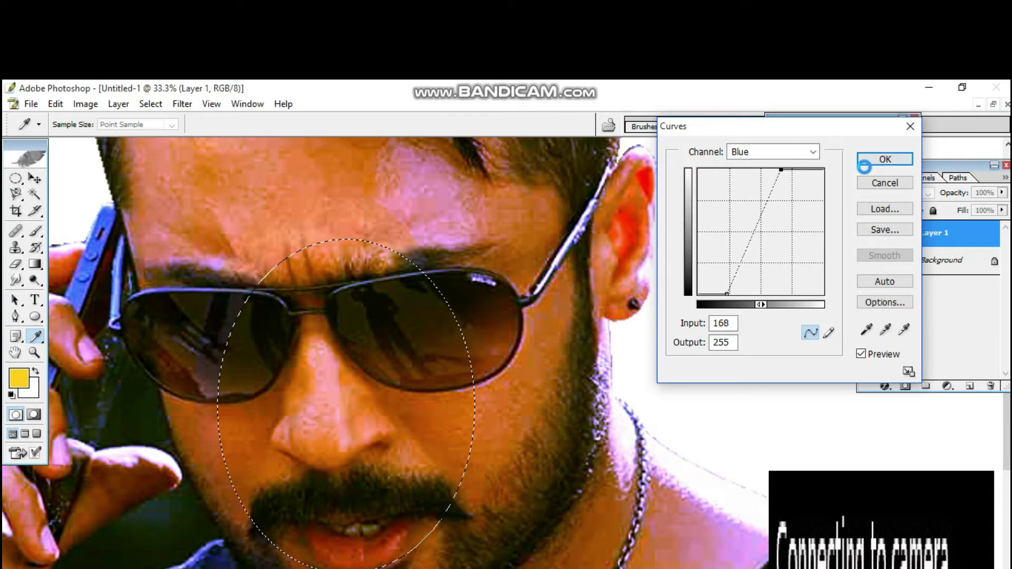
left_click(885, 160)
- Clear the selection and set the Smudge tool to a 175-pixel tip at 35% strength
key("ctrl+d")
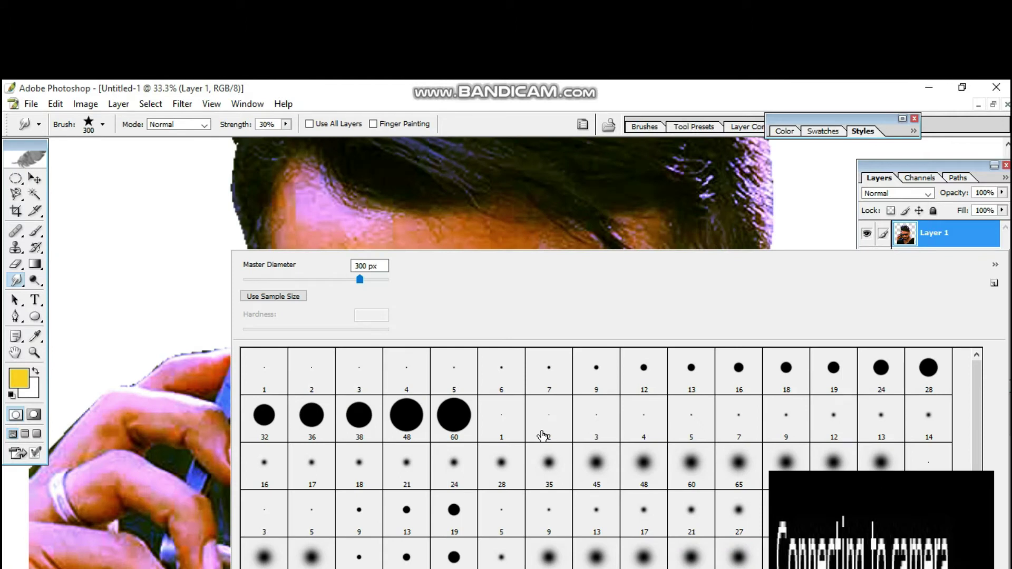
scroll(543, 457, "down", 2)
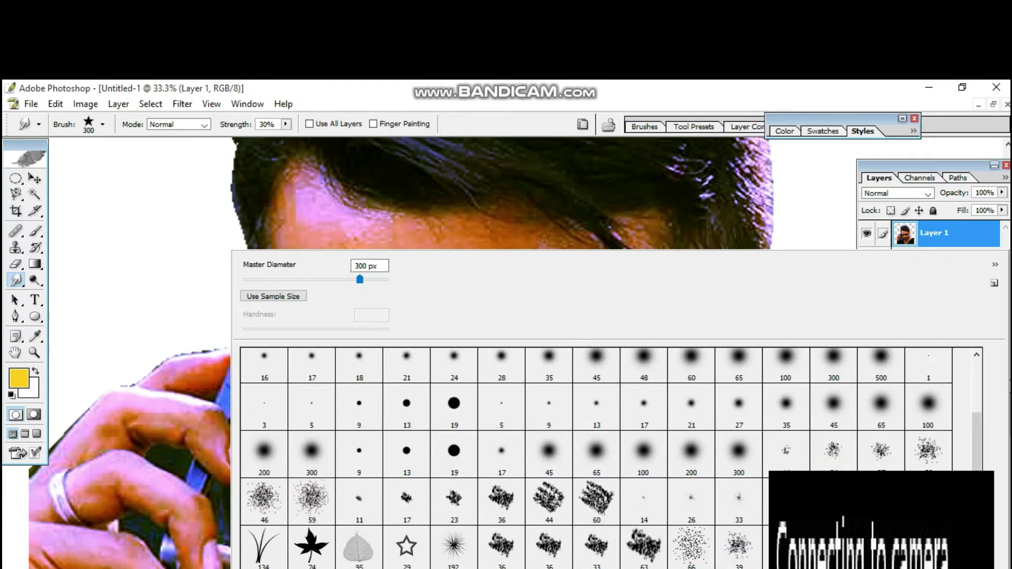
double_click(543, 447)
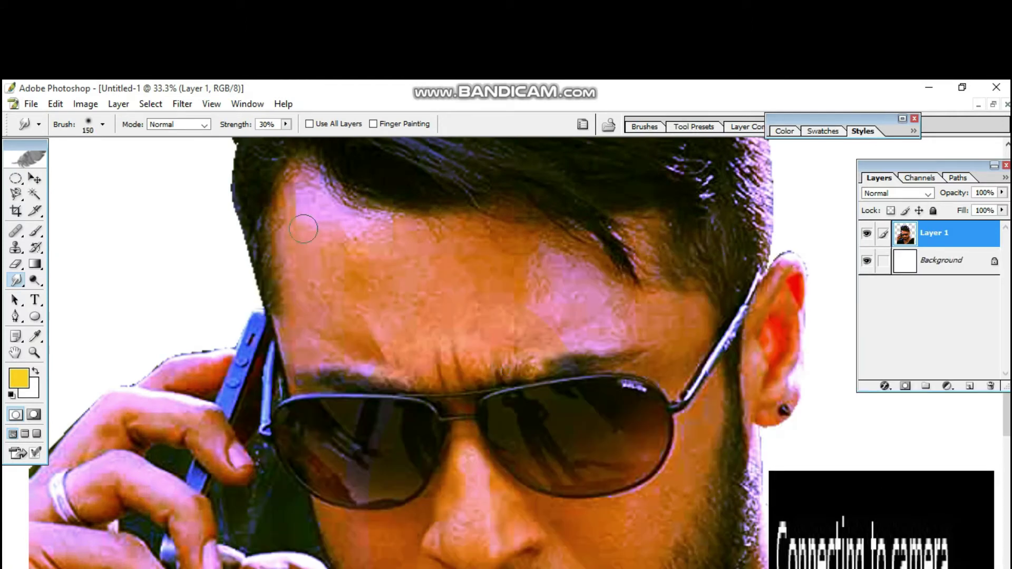
right_click(229, 249)
double_click(407, 402)
left_click(529, 317, "ctrl")
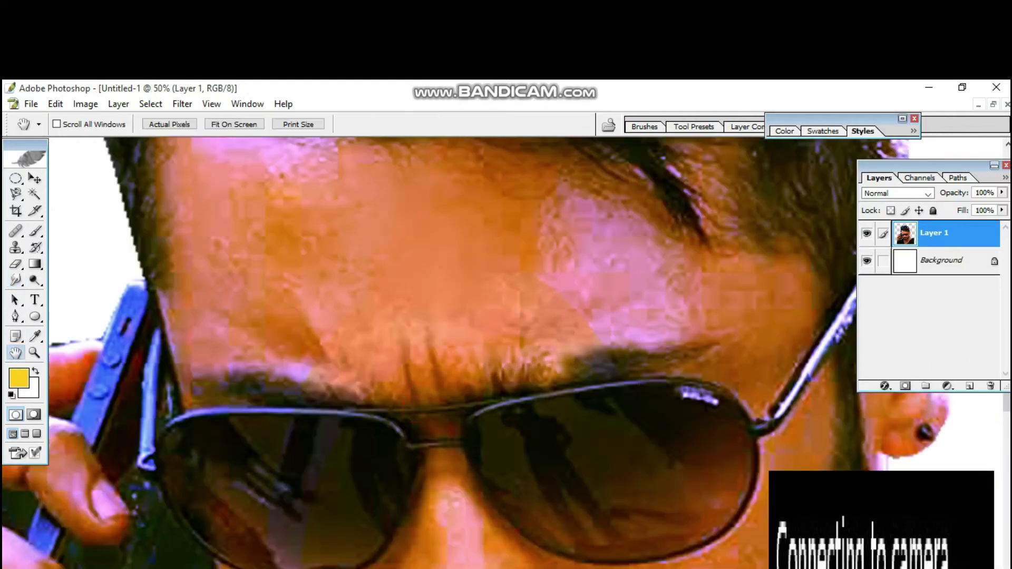
key("3")
key("5")
- Smudge the forehead's pink patch and wrinkles above the eyebrows smooth
left_click_drag(401, 336, 308, 297)
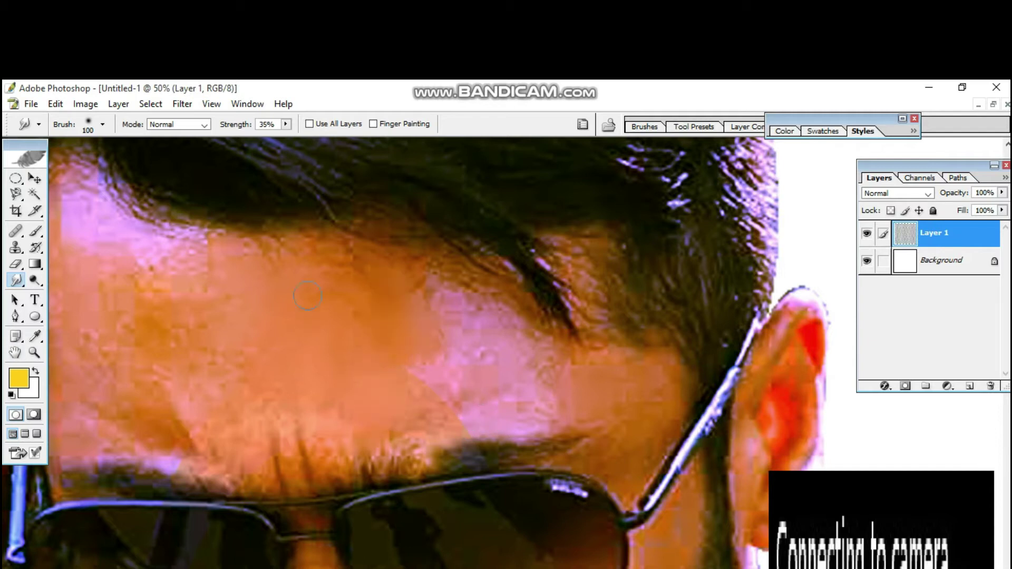
mouse_move(472, 411)
left_mouse_down()
mouse_move(464, 387)
mouse_move(490, 371)
mouse_move(412, 286)
mouse_move(606, 349)
left_mouse_up()
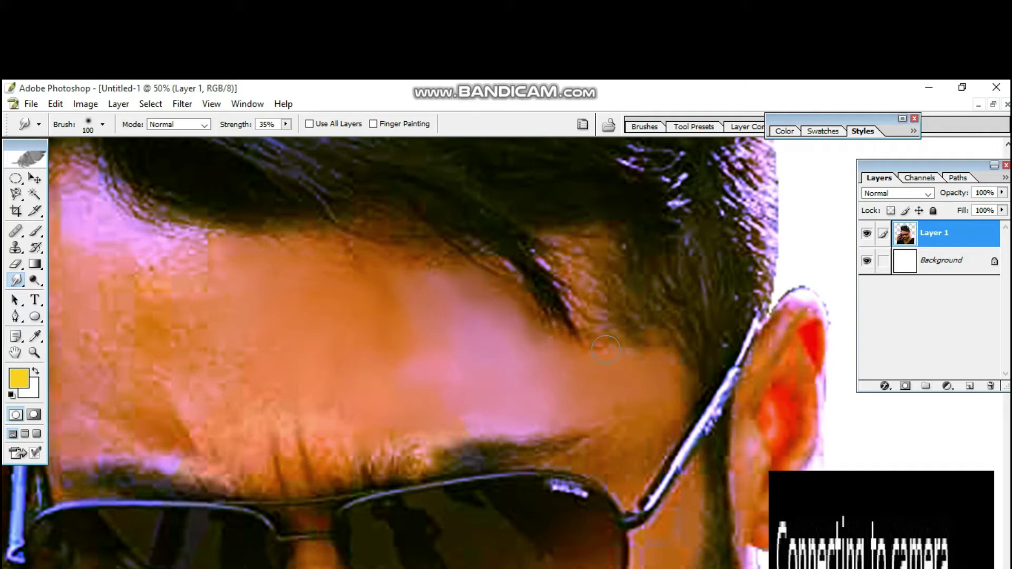
left_click_drag(395, 377, 538, 430)
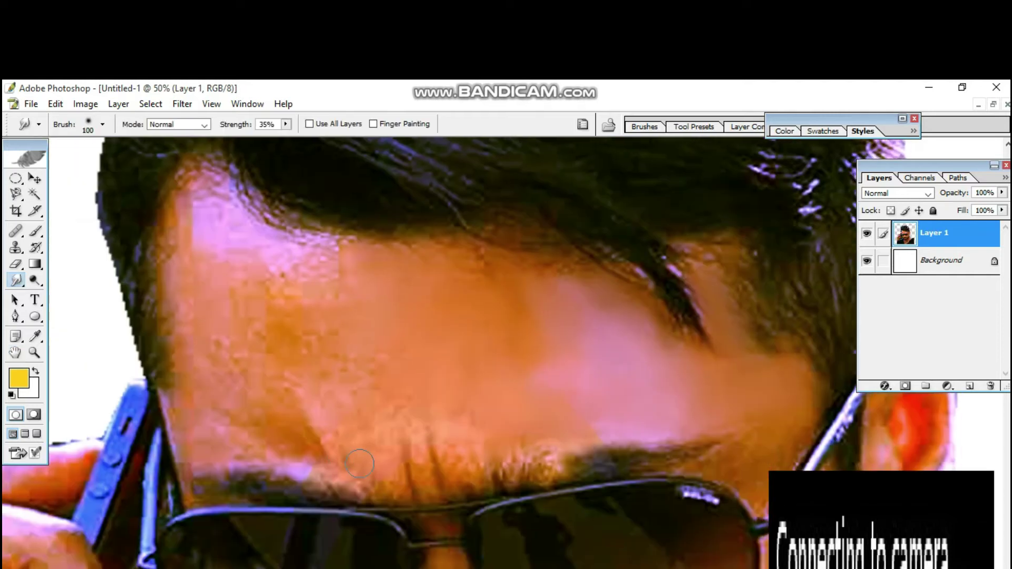
scroll(360, 464, "up", 1)
key("bracketleft")
key("bracketleft")
key("bracketleft")
left_click_drag(347, 409, 441, 442)
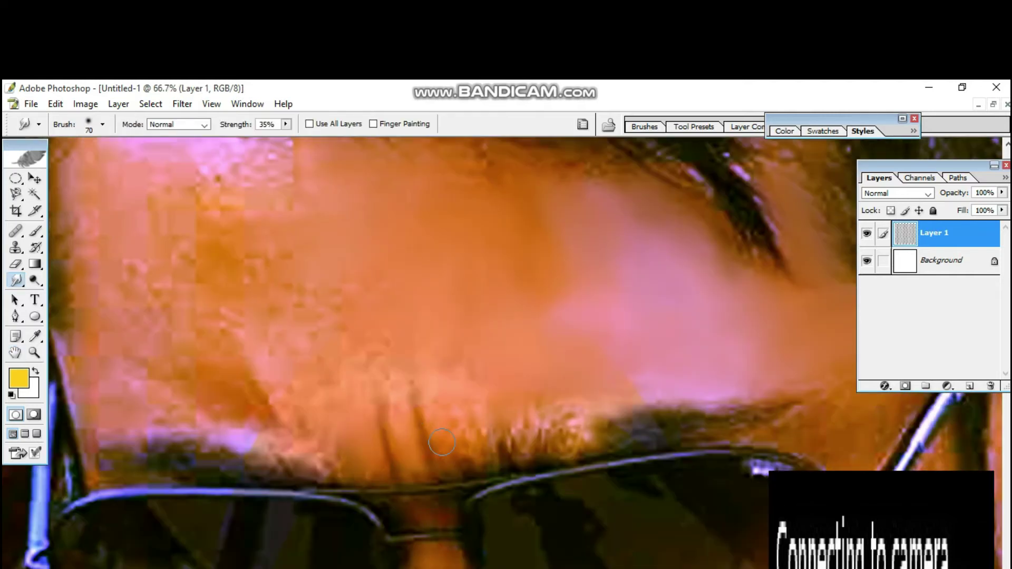
left_click_drag(477, 453, 480, 429)
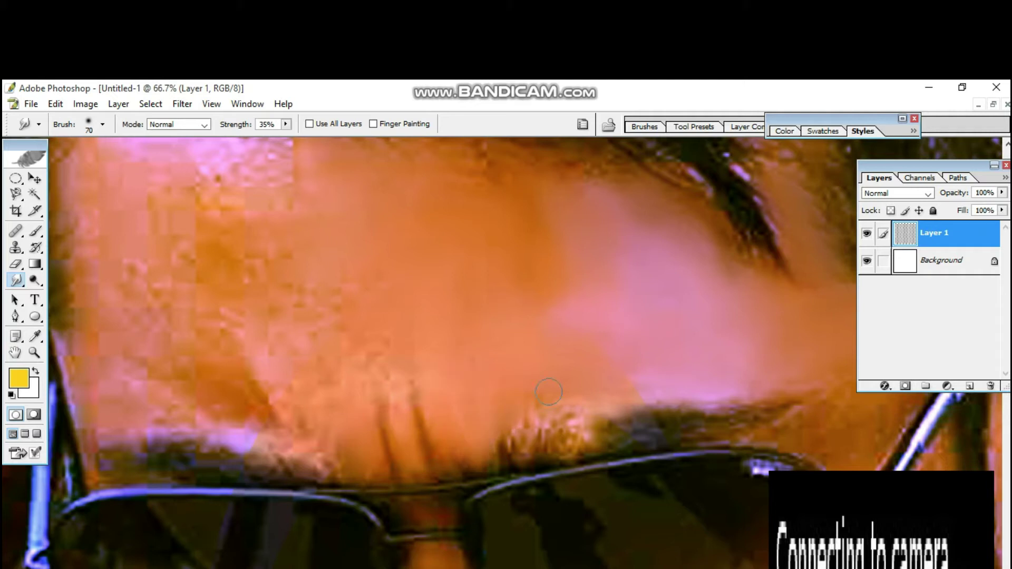
- Smudge away the wrinkles between the brows with a size-50 brush at 50% strength
key("bracketleft")
key("bracketleft")
key("5")
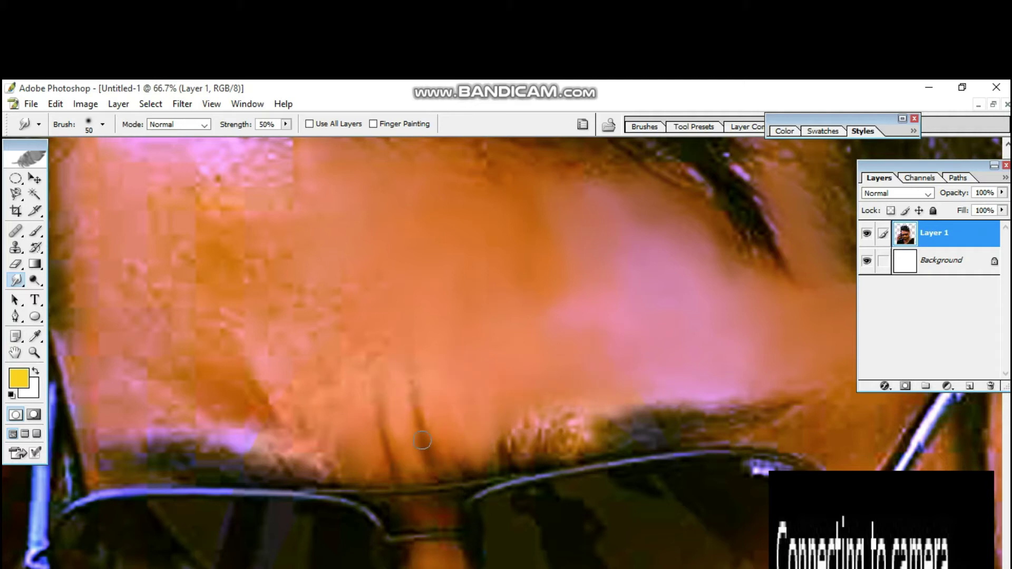
left_click_drag(426, 445, 410, 383)
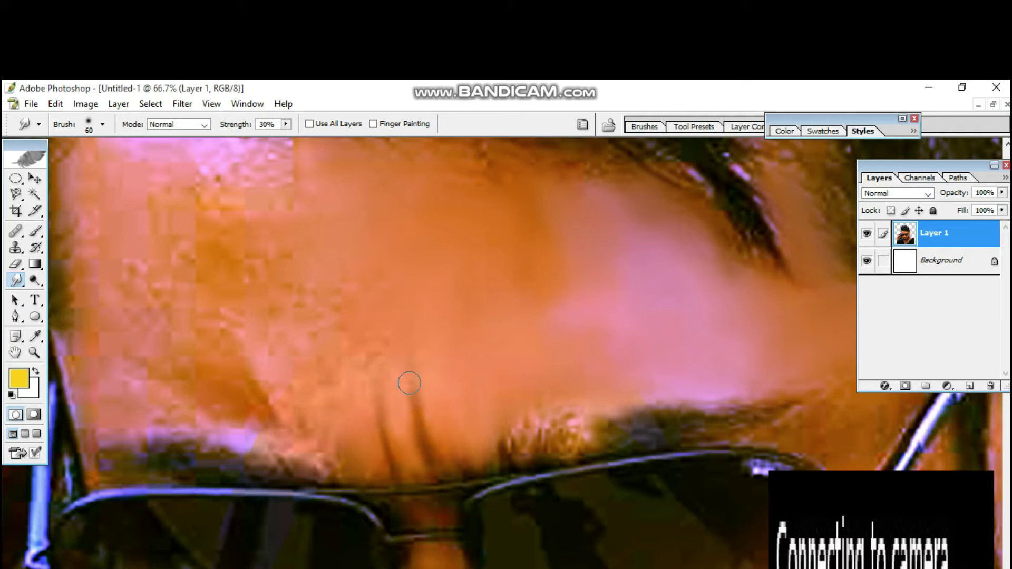
left_click_drag(382, 448, 380, 392)
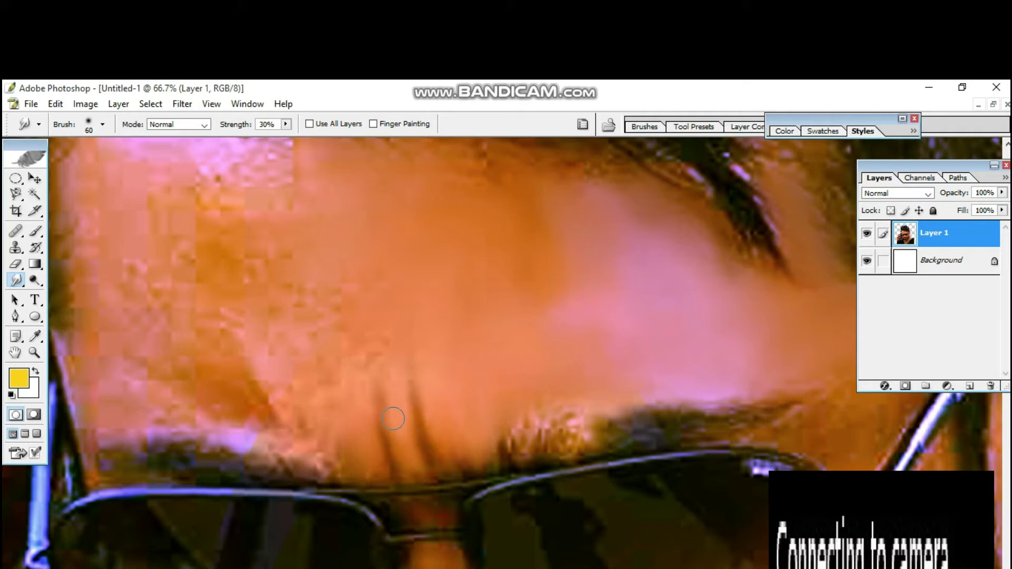
left_click_drag(378, 440, 376, 384)
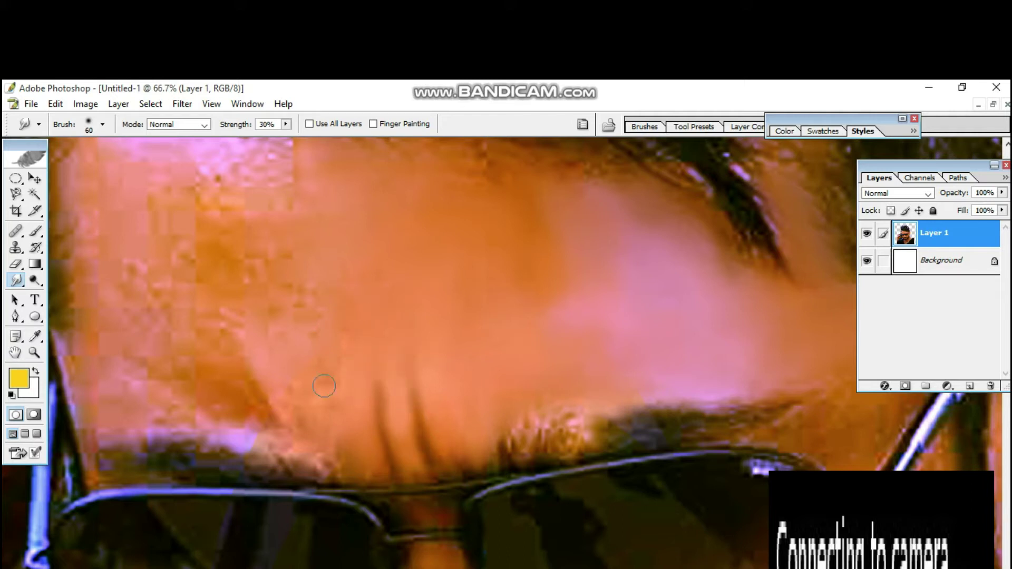
- Blend the blotchy and reddish forehead patches using an 80-pixel smudge brush
left_click_drag(324, 386, 511, 424)
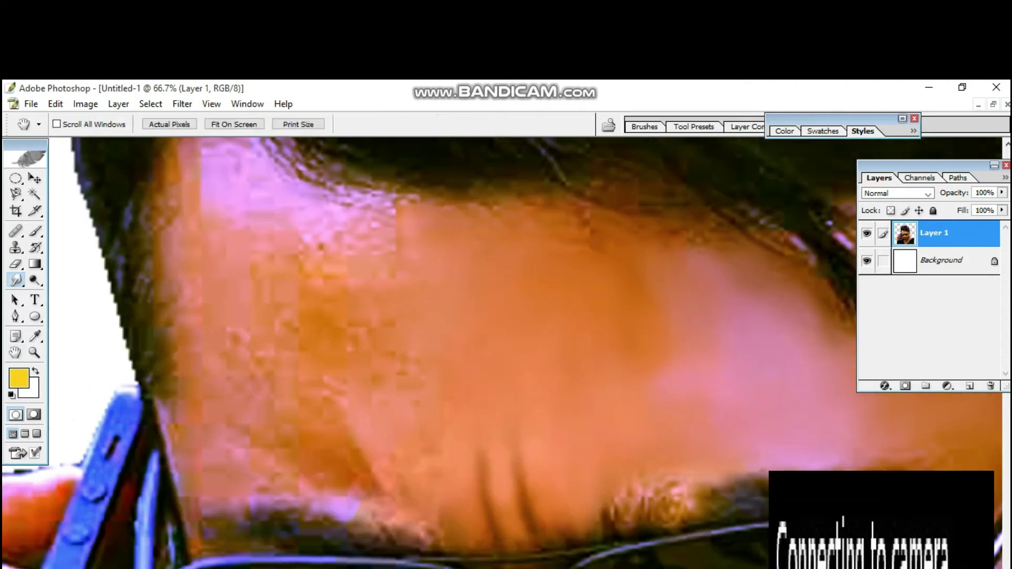
key("bracketright")
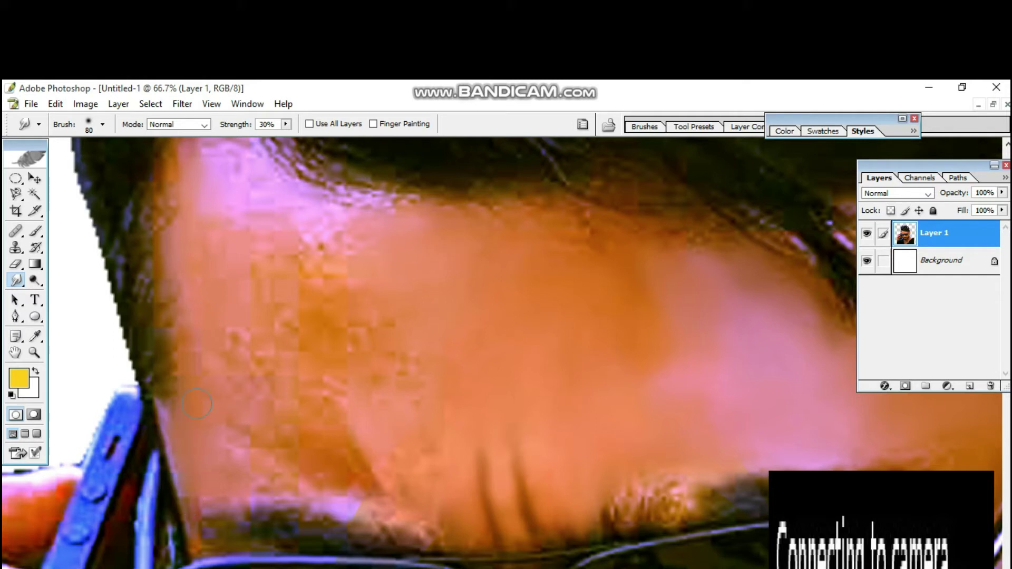
left_click_drag(166, 337, 172, 366)
left_click_drag(321, 481, 343, 481)
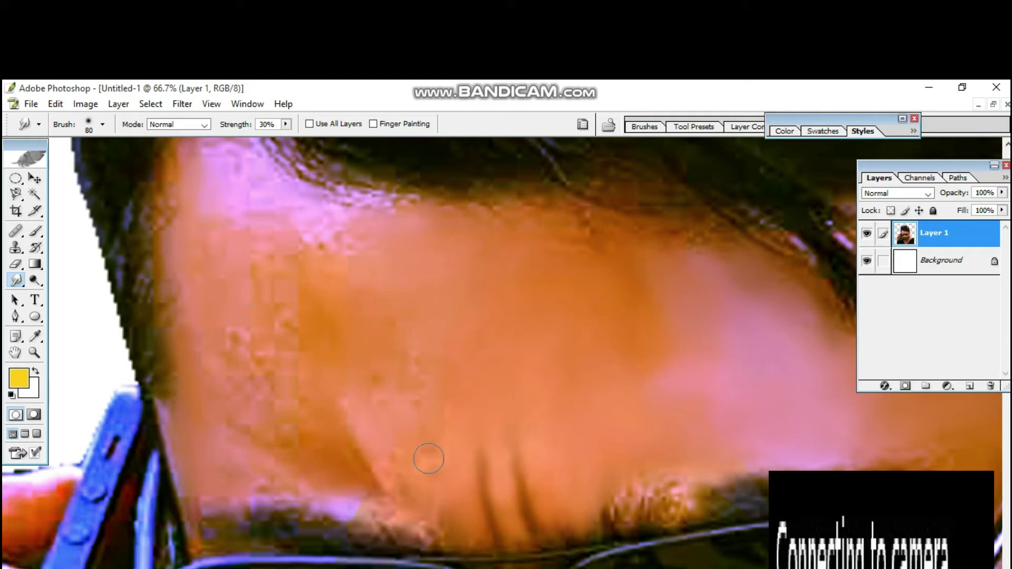
key("h")
left_click_drag(738, 448, 483, 291)
- At 40% smudge strength, smooth the skin below the lens edge, left cheek and nostril crease
key("r")
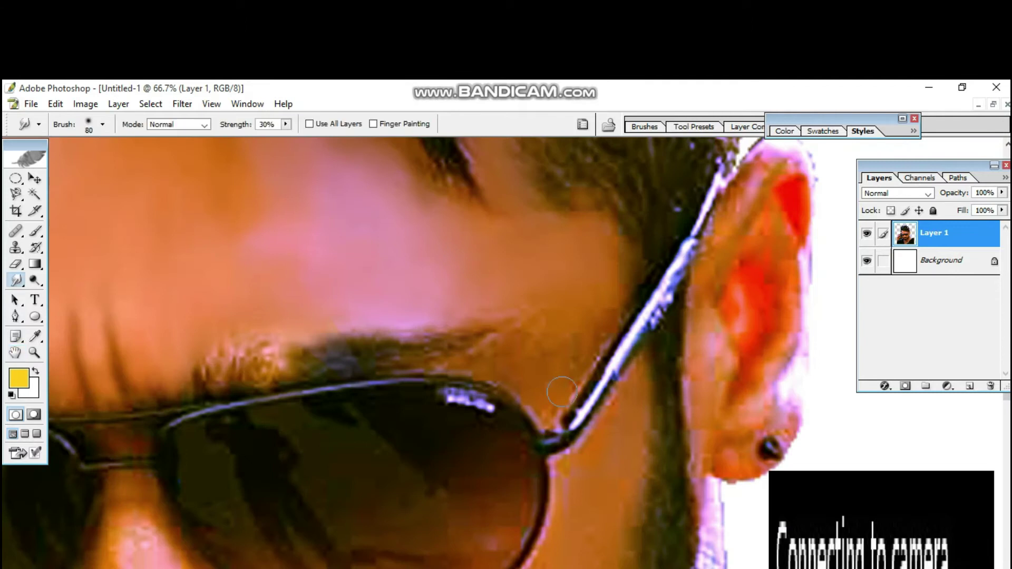
scroll(552, 399, "down", 3)
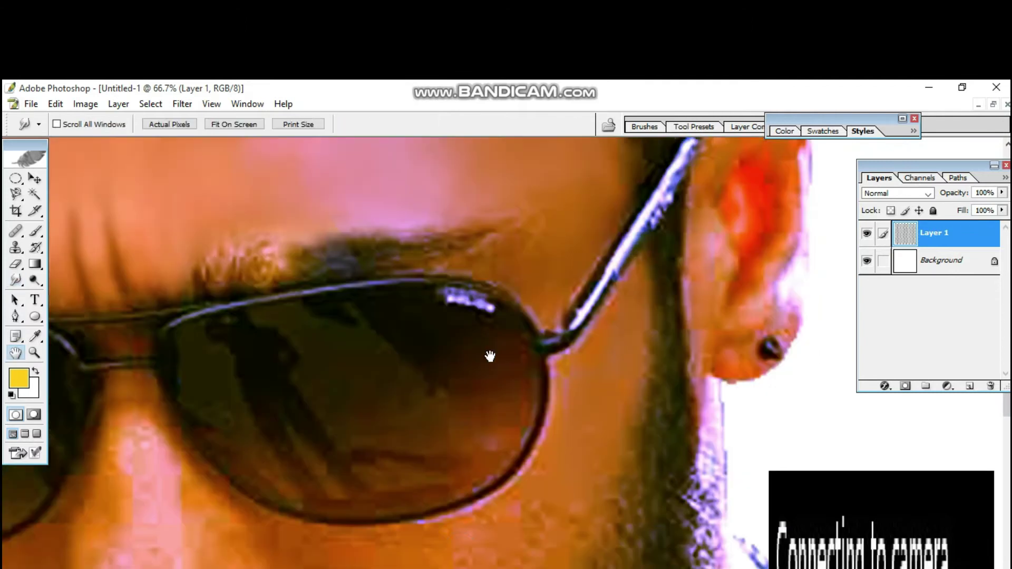
scroll(465, 441, "down", 3)
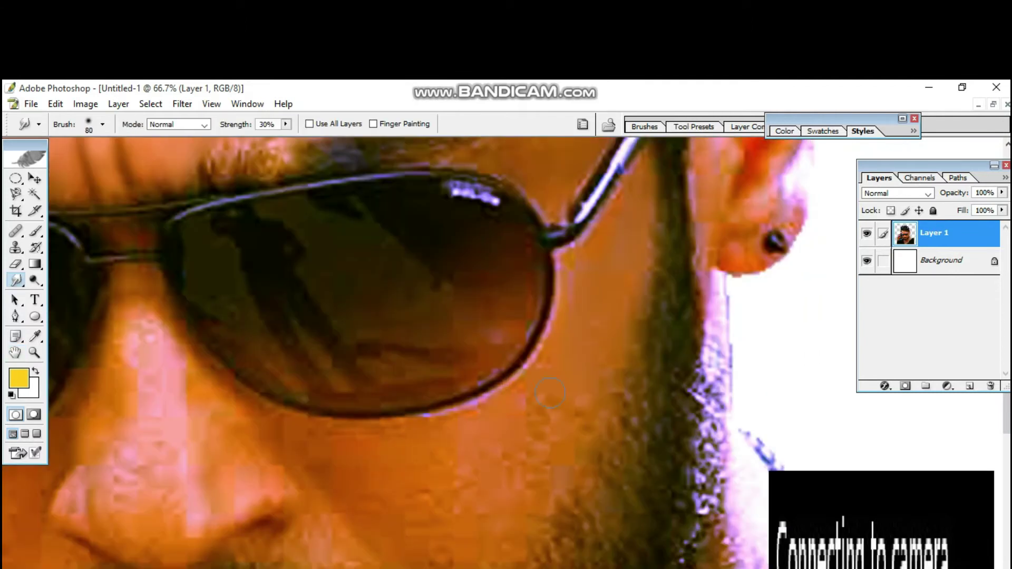
left_click_drag(573, 372, 578, 272)
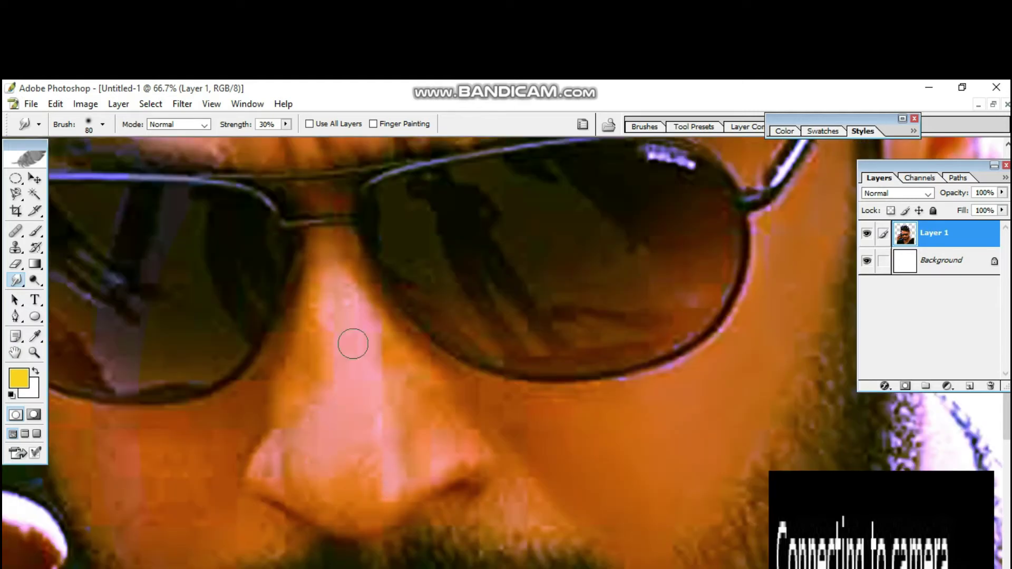
key("4")
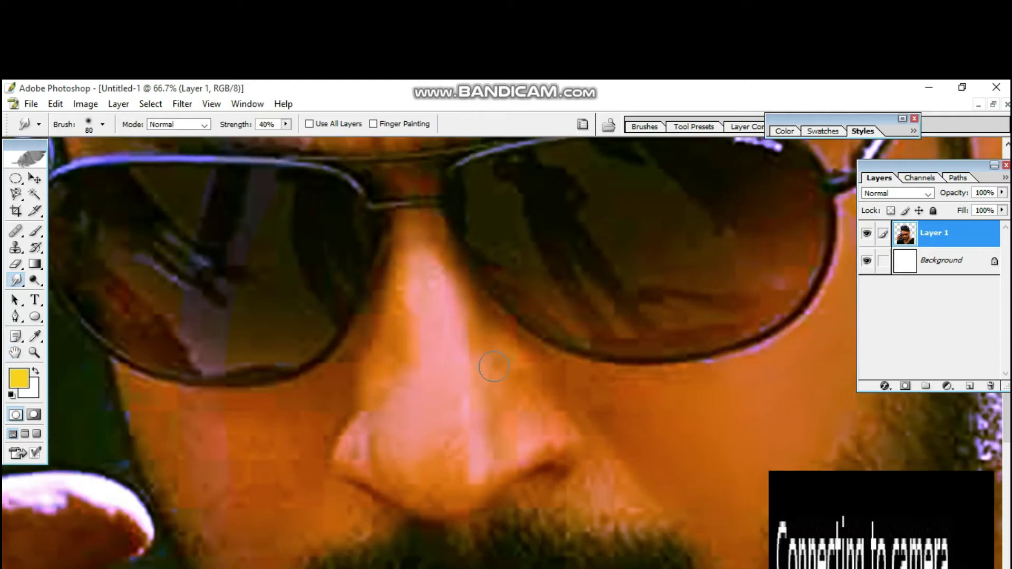
left_click_drag(594, 424, 503, 351)
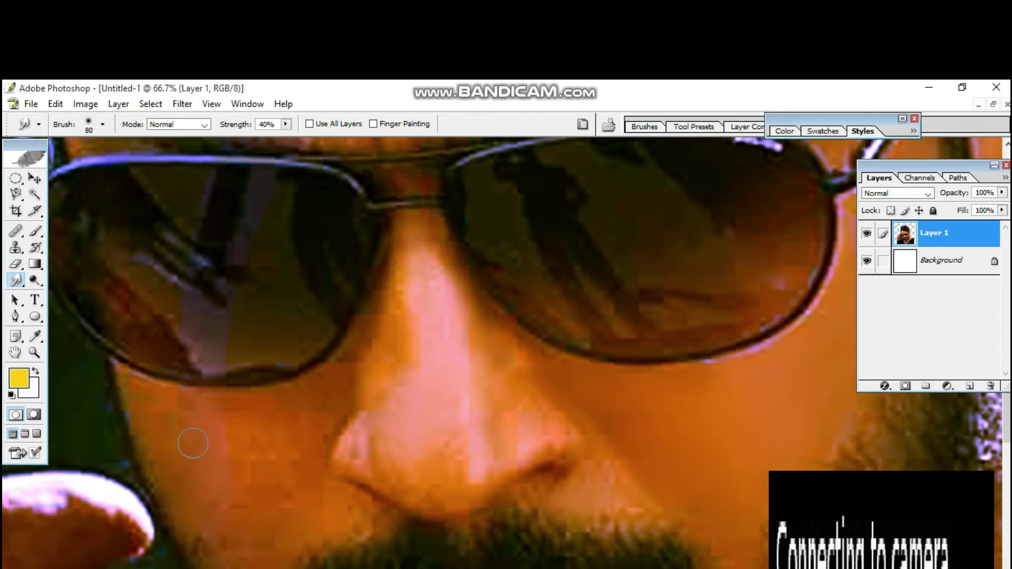
left_click_drag(193, 444, 299, 416)
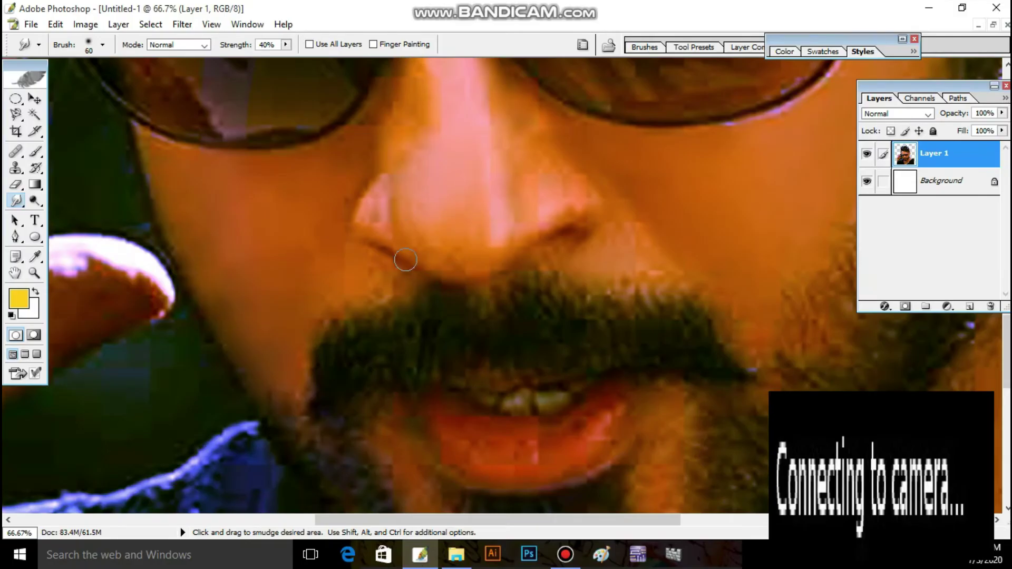
left_click_drag(405, 260, 414, 260)
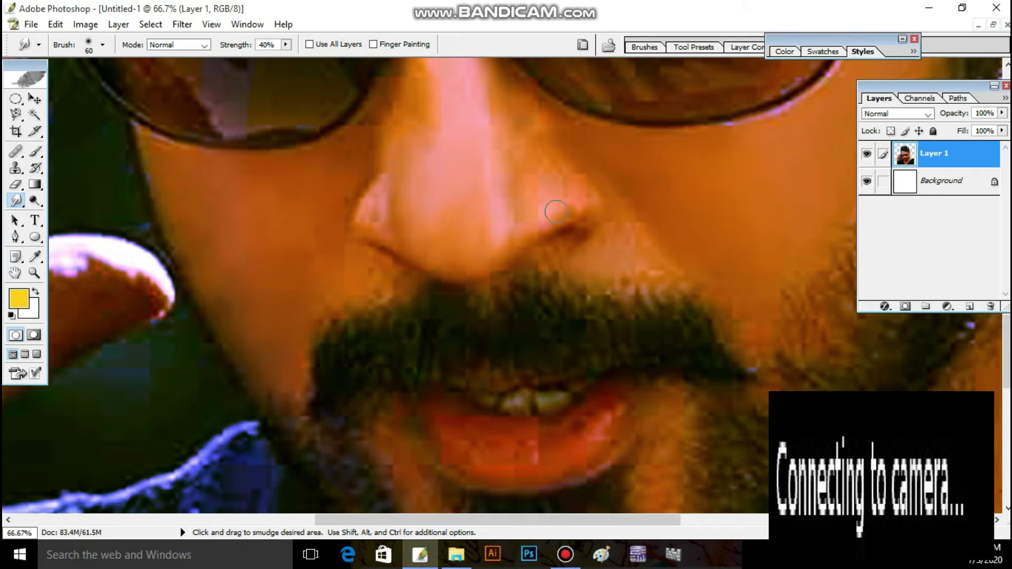
- At 100% zoom, set the smudge brush to 60 at 30% and smooth beside the nose
key("ctrl+plus")
mouse_move(350, 215)
left_mouse_down()
mouse_move(451, 361)
mouse_move(493, 288)
left_mouse_up()
mouse_move(466, 333)
left_mouse_down()
mouse_move(541, 411)
mouse_move(545, 384)
left_mouse_up()
key("bracketleft")
key("bracketleft")
key("5")
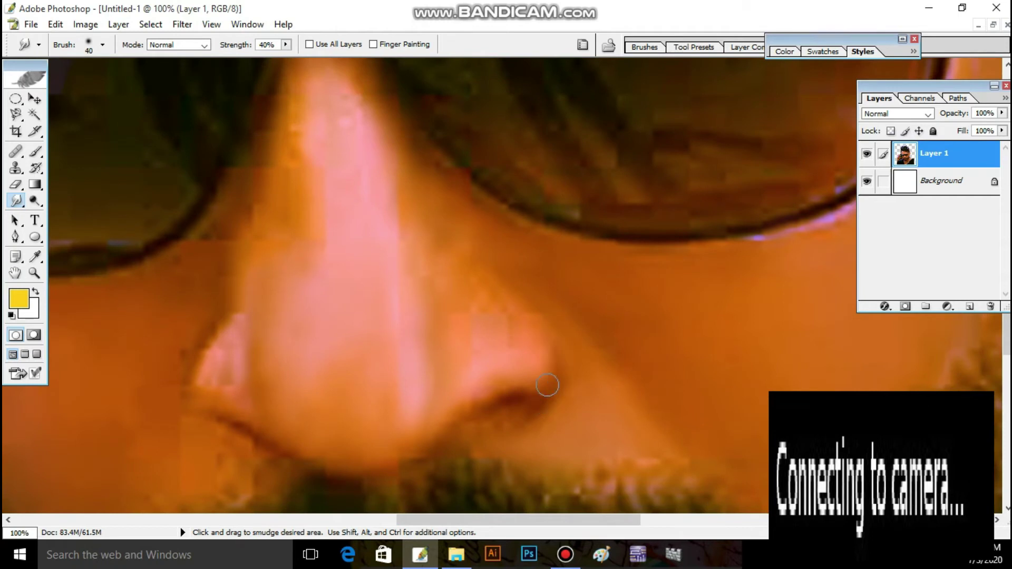
key("bracketright")
key("bracketright")
key("3")
left_click_drag(548, 327, 505, 328)
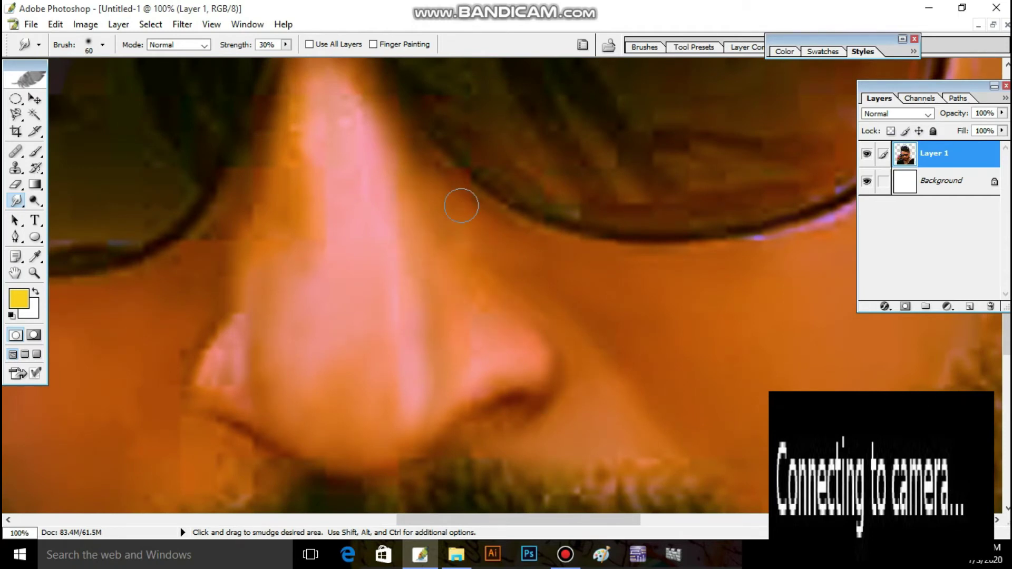
- Blend the pink nose-bridge highlight and the skin just above the mustache
left_click_drag(246, 205, 341, 354)
mouse_move(418, 282)
left_mouse_down()
mouse_move(442, 226)
mouse_move(390, 173)
mouse_move(420, 189)
left_mouse_up()
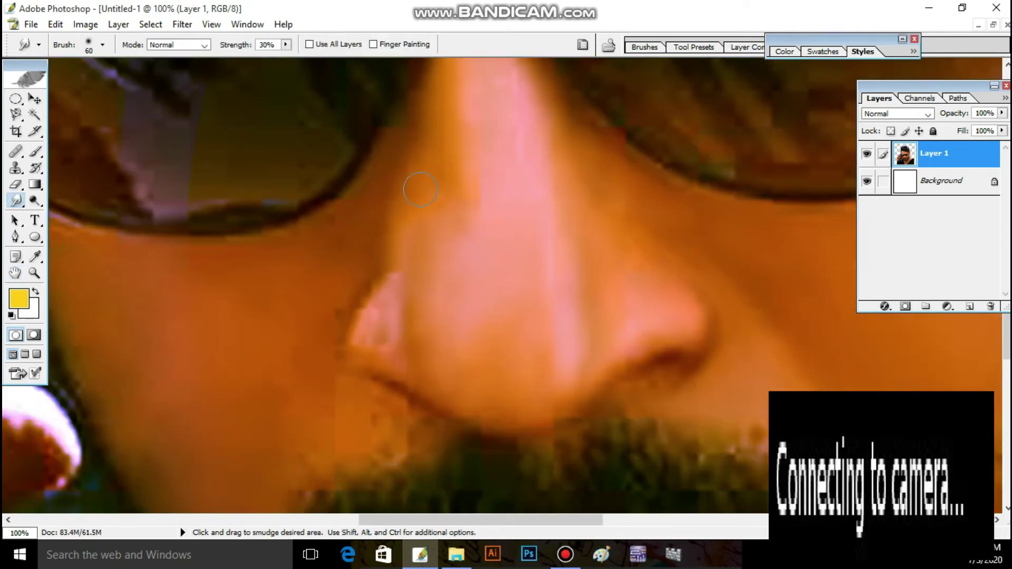
scroll(511, 181, "up", 3)
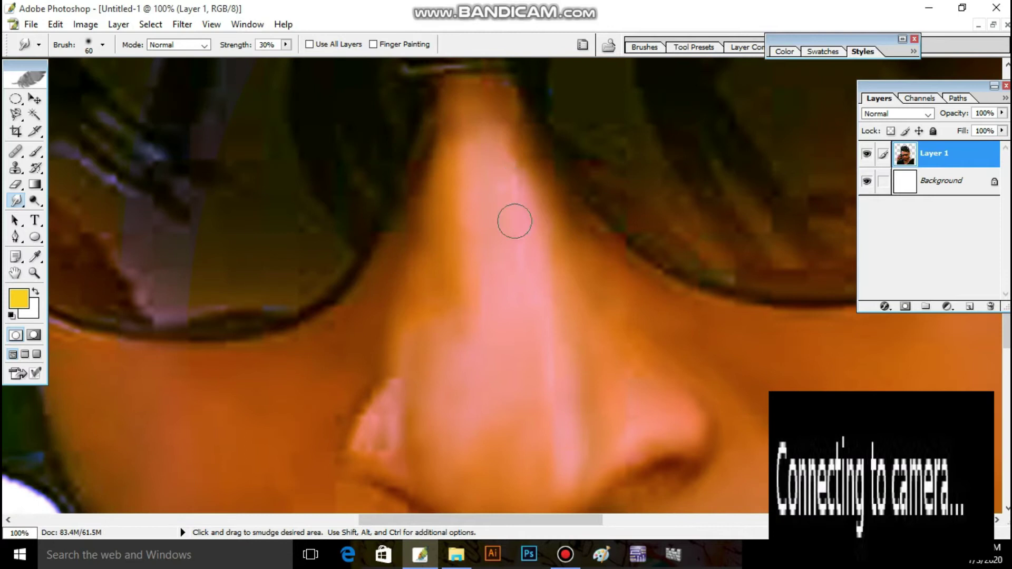
left_click_drag(409, 286, 296, 224)
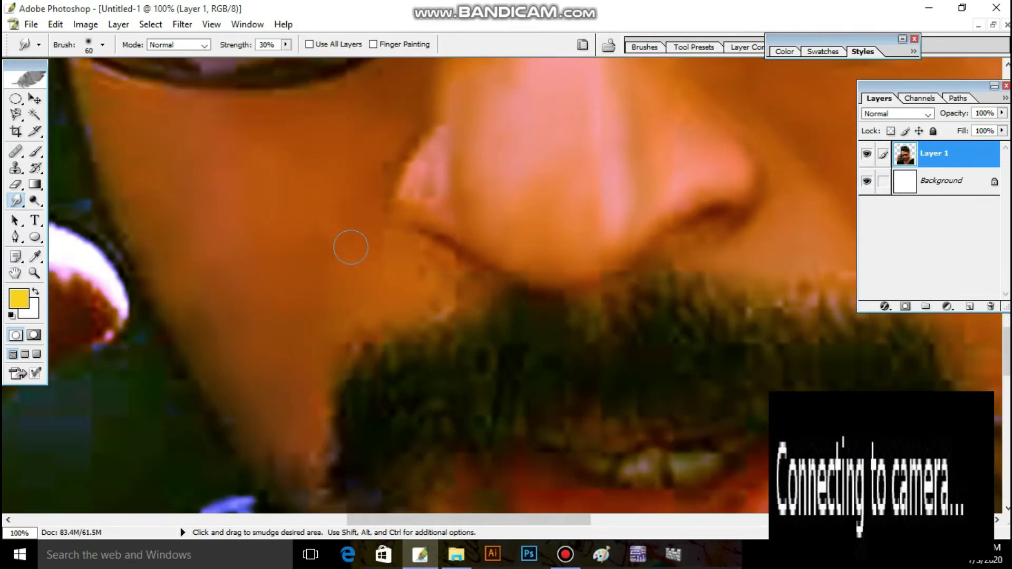
left_click_drag(464, 292, 437, 271)
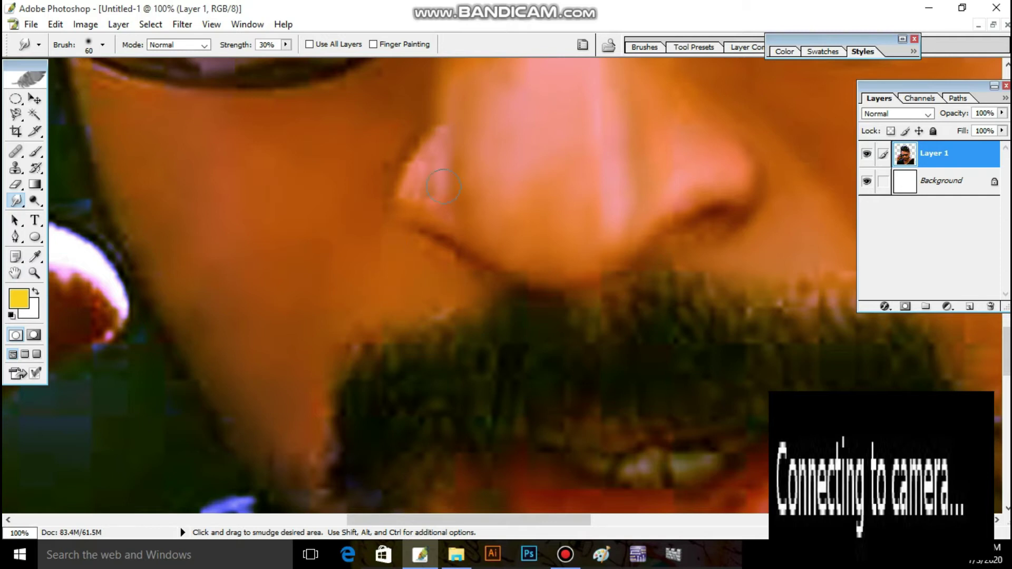
left_click_drag(433, 128, 451, 309)
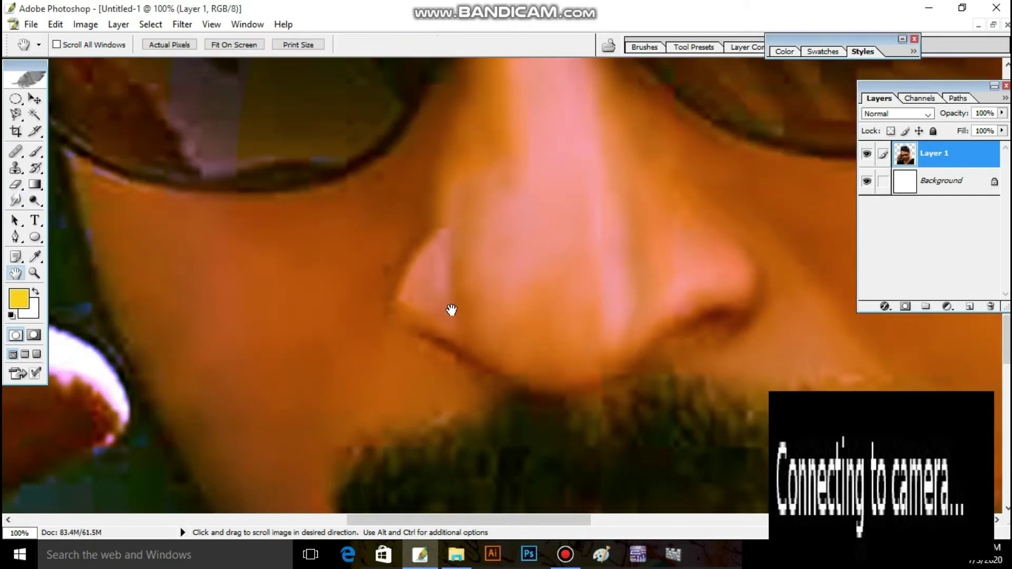
scroll(263, 174, "down", 3)
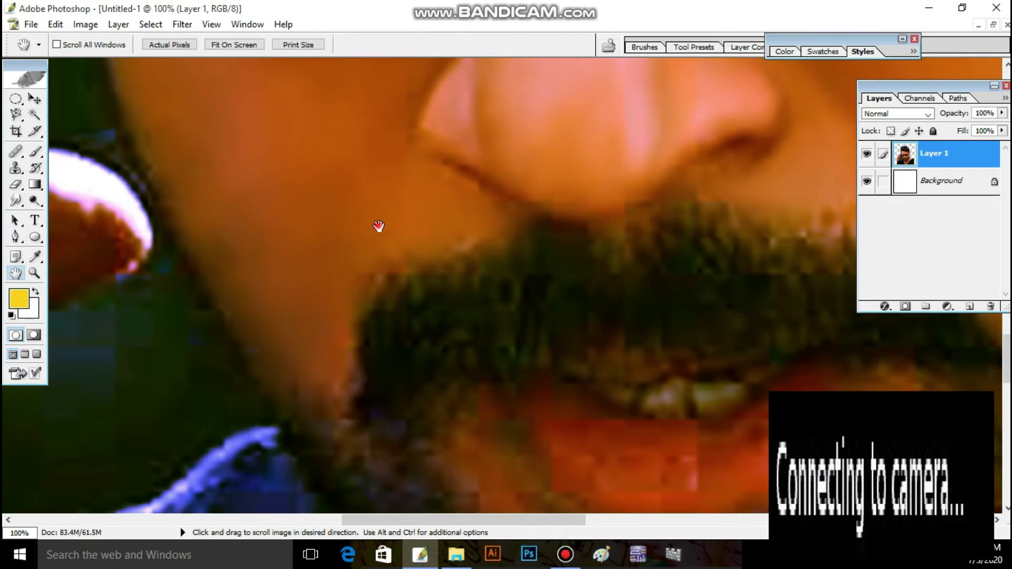
scroll(377, 226, "down", 1)
scroll(316, 295, "down", 4)
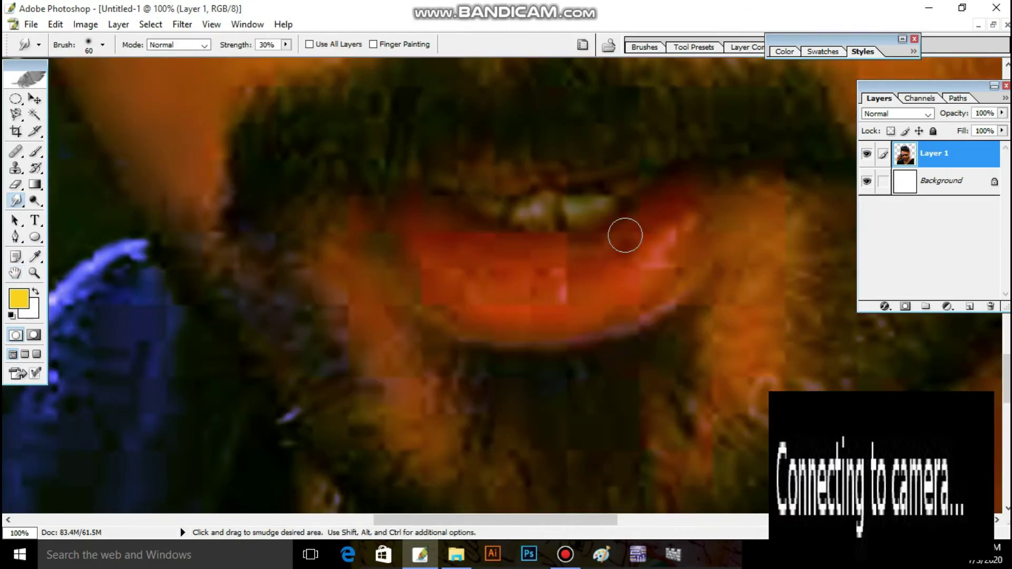
- Set the Smudge brush to size 50 and 50% strength, then smooth the lip corner and lower-lip streak and edge
key("bracketright")
key("bracketright")
key("bracketleft")
key("5")
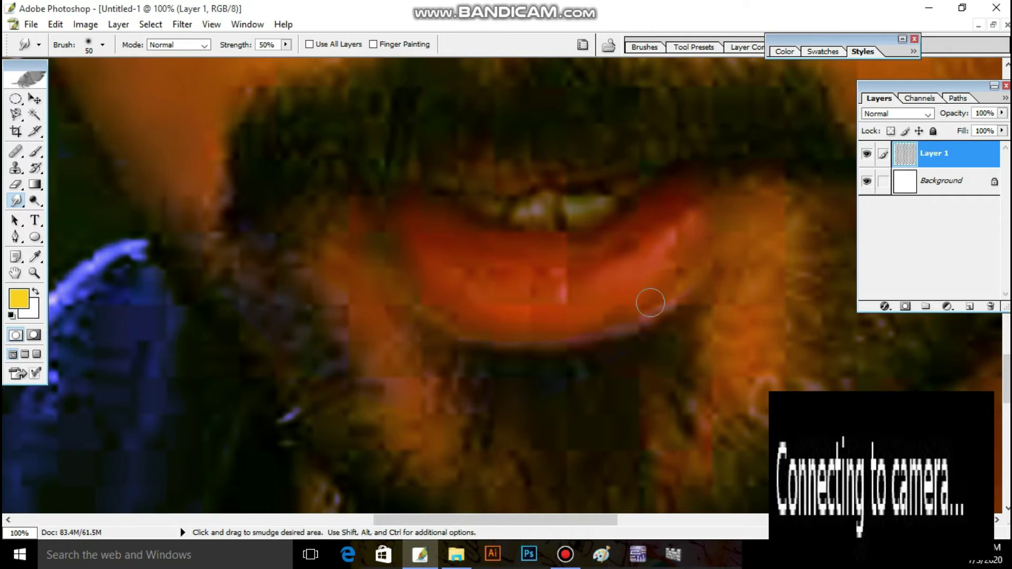
left_click_drag(686, 227, 738, 180)
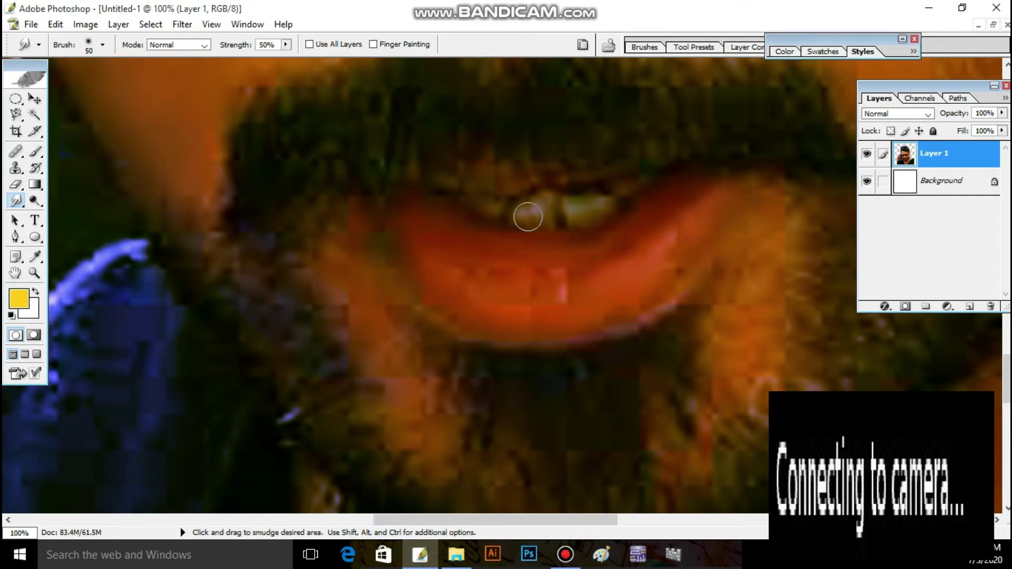
left_click_drag(535, 312, 547, 271)
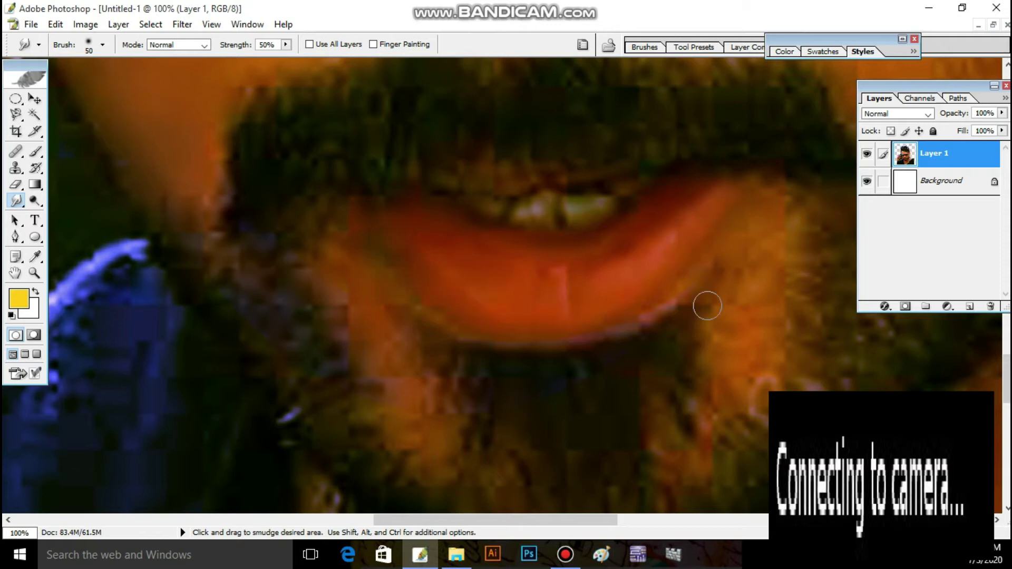
key("[")
key("bracketright")
key("bracketright")
left_click_drag(566, 339, 536, 346)
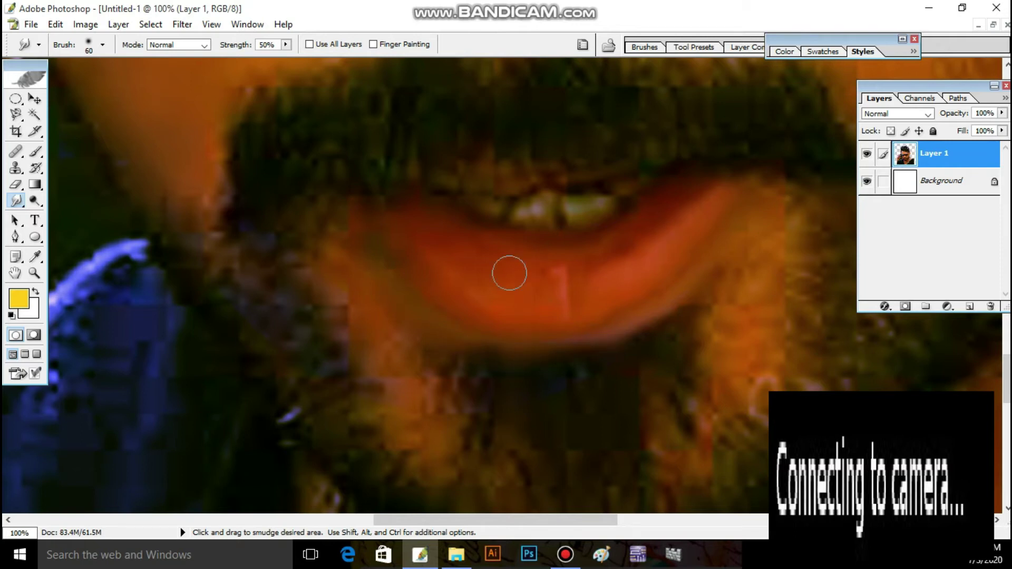
- Smudge the skin below the lower lip and along the neck edge
scroll(352, 228, "down", 3)
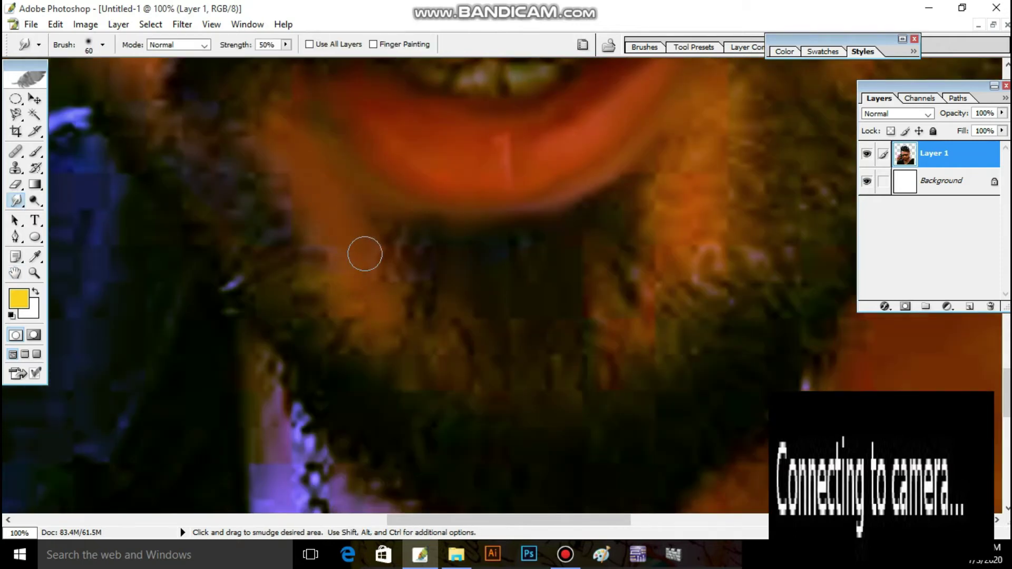
scroll(364, 251, "up", 3)
mouse_move(601, 208)
left_mouse_down()
mouse_move(561, 216)
mouse_move(522, 385)
left_mouse_up()
scroll(539, 204, "up", 4)
scroll(538, 204, "right", 3)
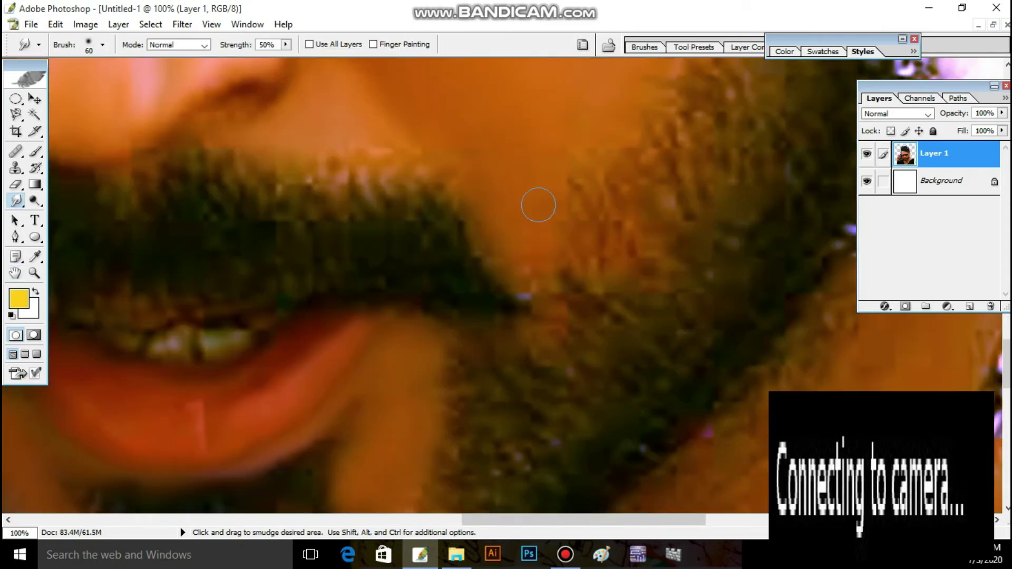
scroll(515, 283, "up", 5)
scroll(515, 283, "right", 3)
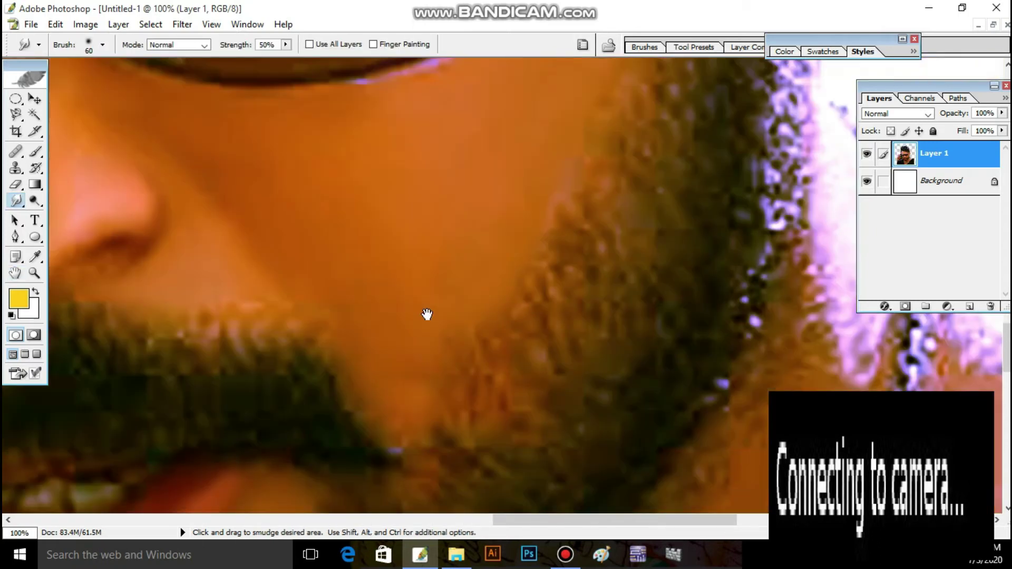
scroll(427, 317, "up", 2)
scroll(458, 297, "up", 4)
scroll(458, 297, "right", 2)
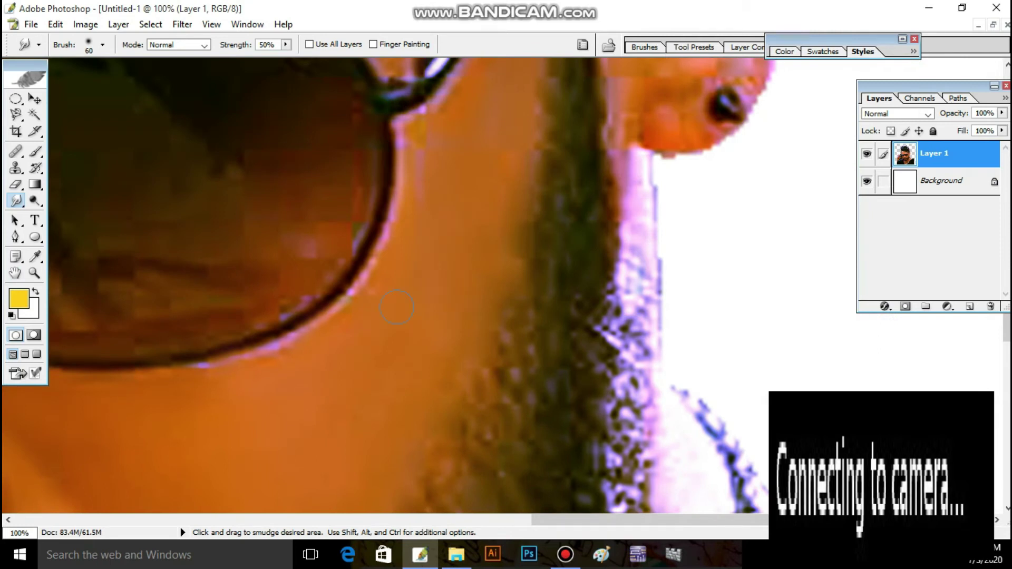
scroll(494, 227, "down", 5)
scroll(353, 289, "right", 4)
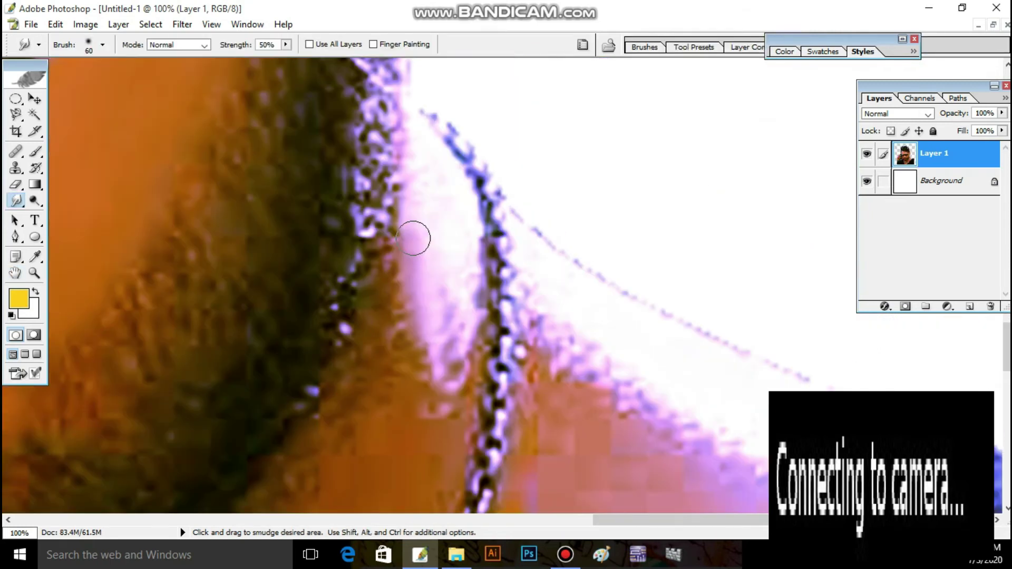
mouse_move(429, 195)
left_mouse_down()
mouse_move(411, 328)
mouse_move(411, 197)
left_mouse_up()
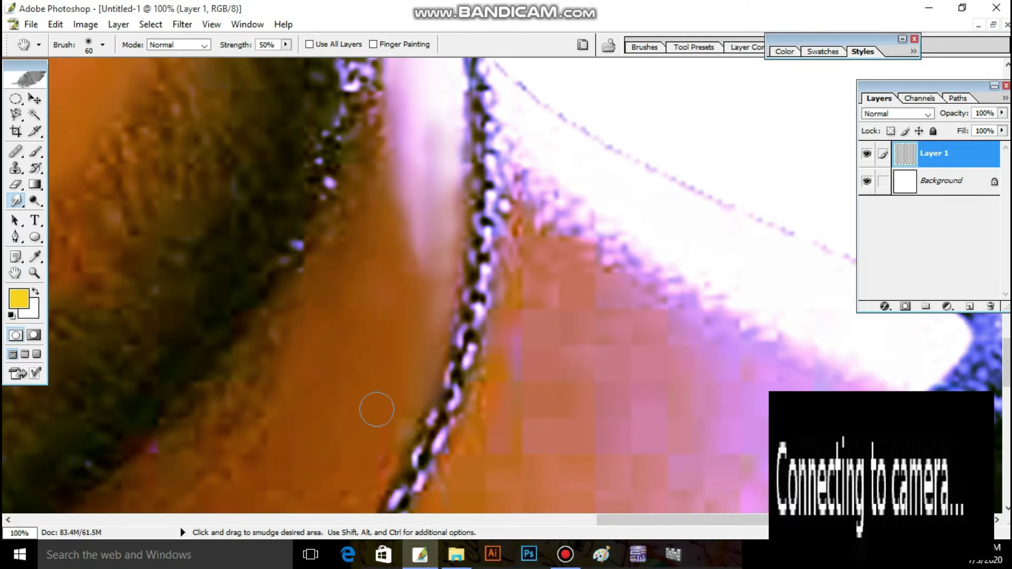
- Pan and zoom to 50% on the gap between the raised hand and shirt collar
mouse_move(439, 363)
left_mouse_down()
mouse_move(593, 255)
mouse_move(548, 364)
left_mouse_up()
key("ctrl+minus")
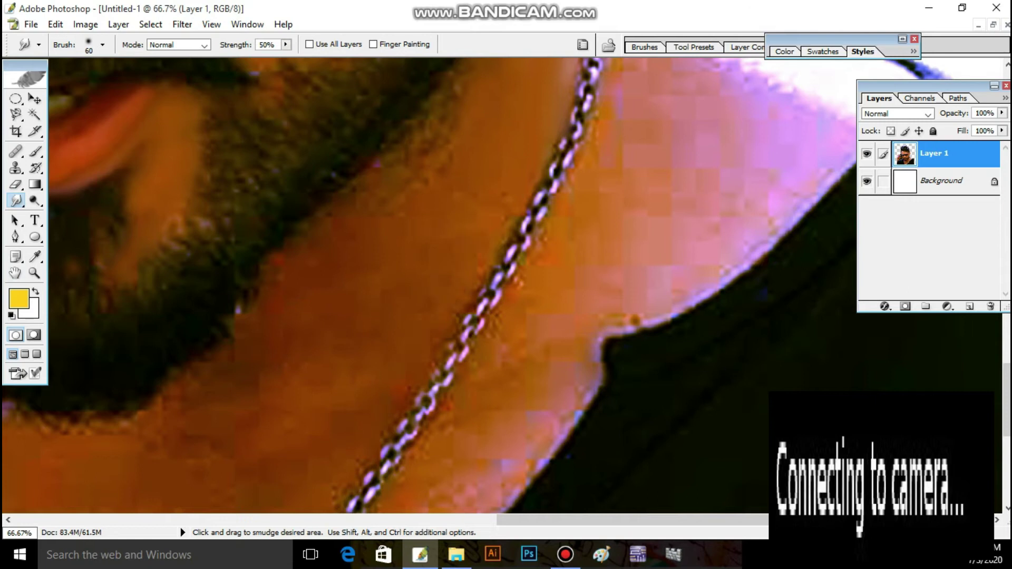
key("h")
mouse_move(492, 203)
left_mouse_down()
mouse_move(463, 239)
mouse_move(674, 370)
left_mouse_up()
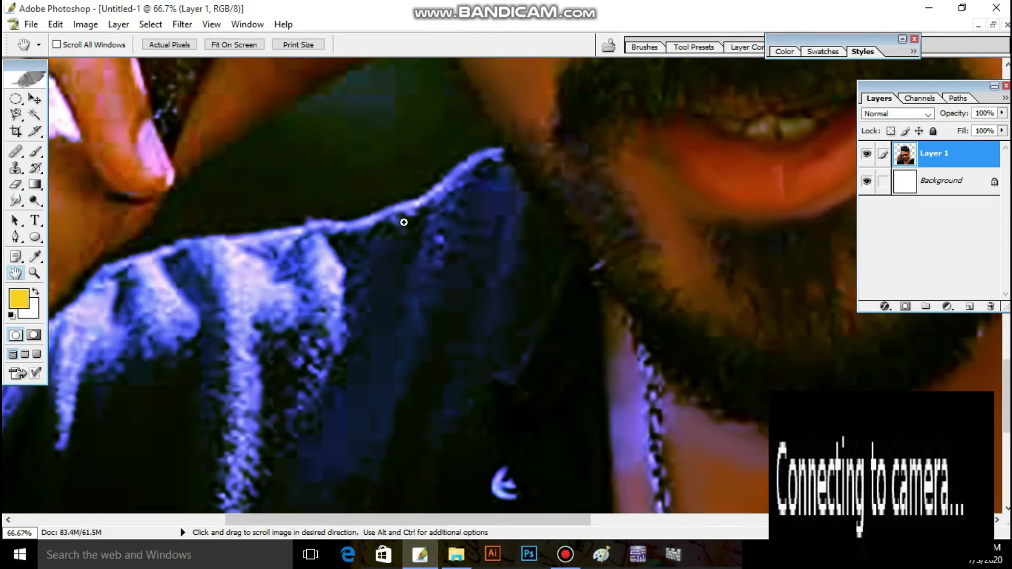
key("ctrl+minus")
key("ctrl+plus")
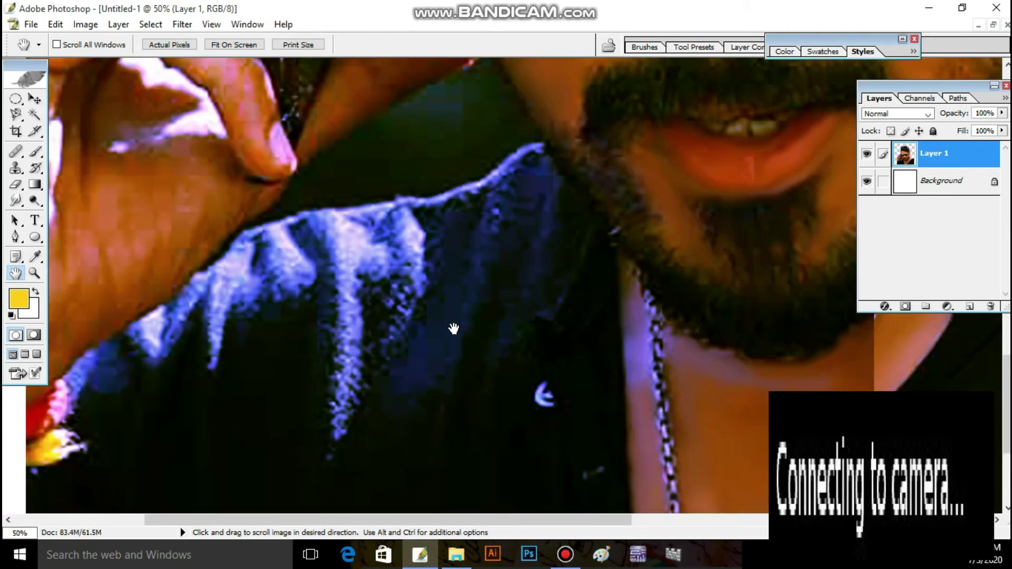
left_click_drag(453, 329, 430, 406)
- Trace a Pen path from the thumb tip along the collar edge and cut out the dark gap
key("p")
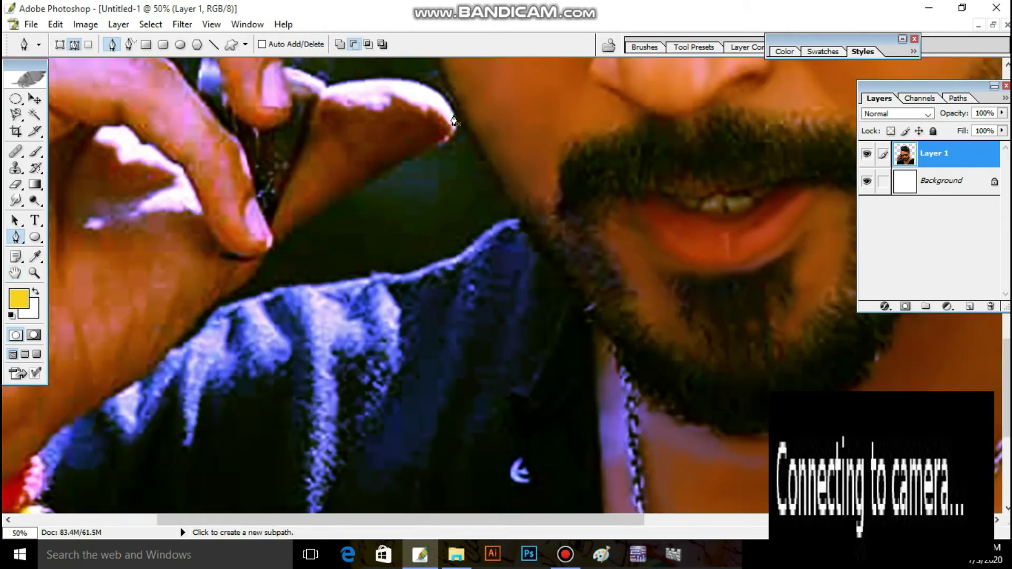
left_click(455, 118)
left_click_drag(404, 163, 329, 200)
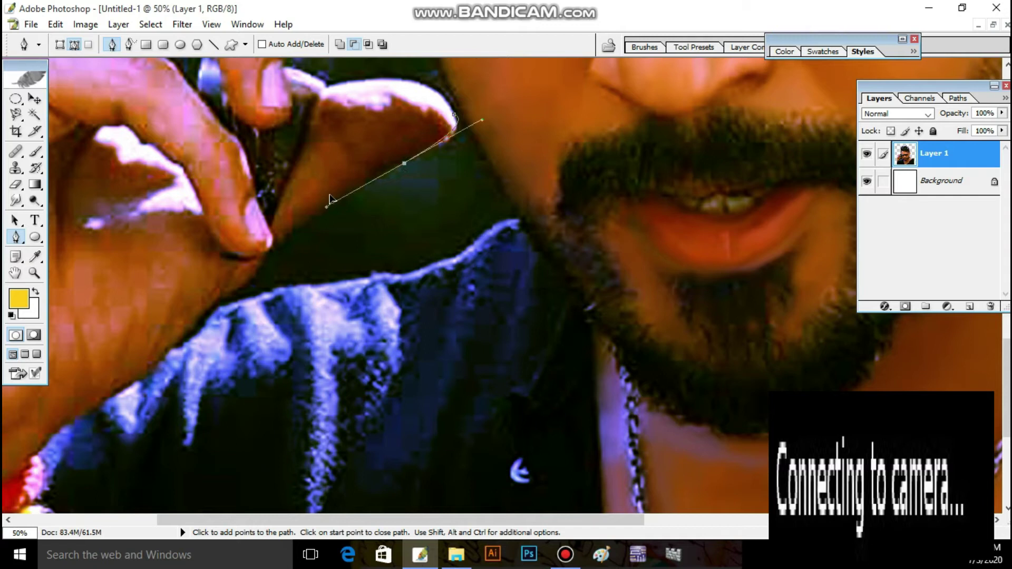
key("ctrl+z")
left_click_drag(433, 147, 397, 162)
left_click_drag(287, 237, 272, 253)
left_click_drag(242, 291, 237, 296)
left_click(226, 304)
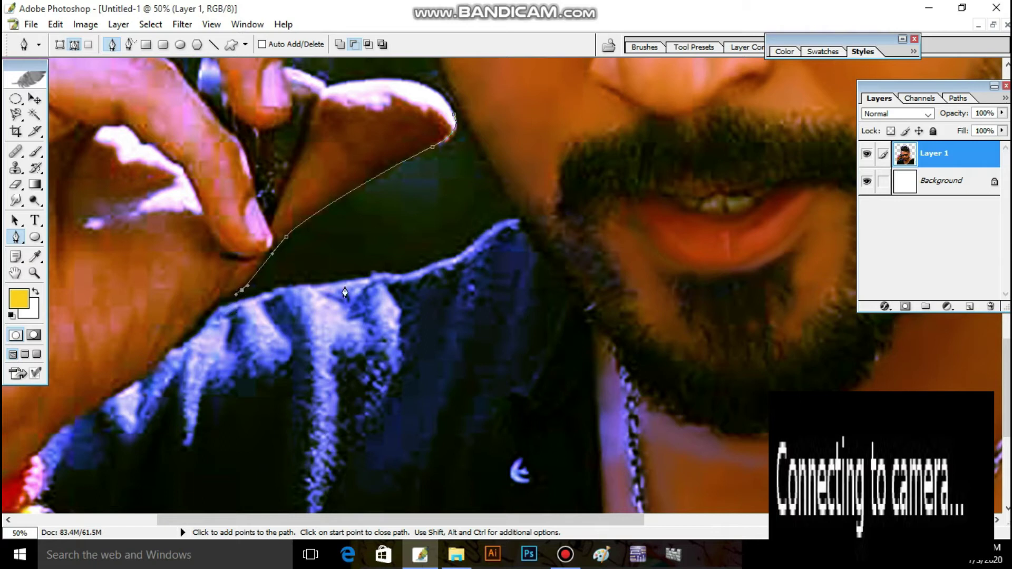
mouse_move(329, 281)
left_mouse_down()
mouse_move(409, 276)
mouse_move(470, 248)
left_mouse_up()
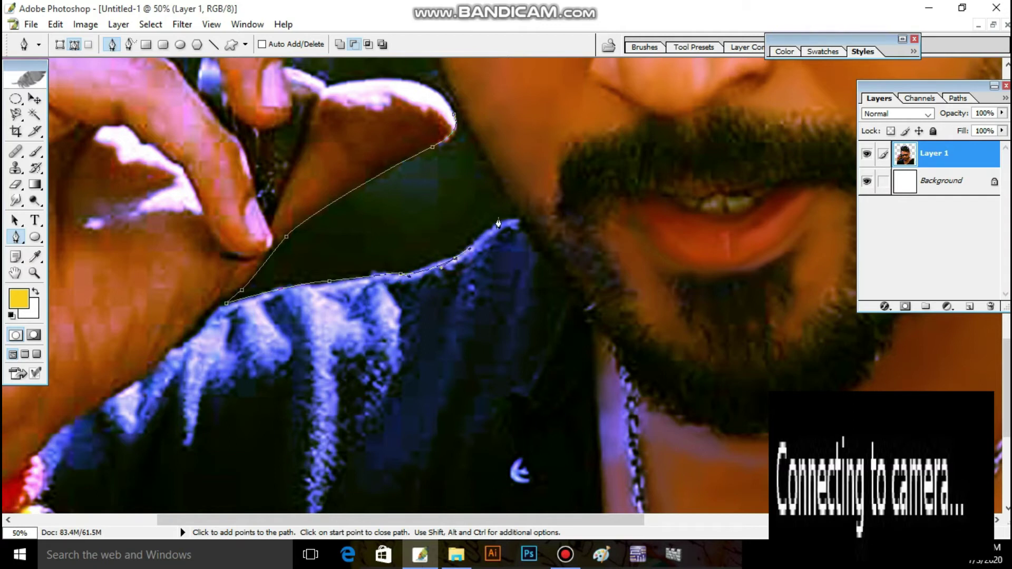
left_click_drag(510, 219, 514, 226)
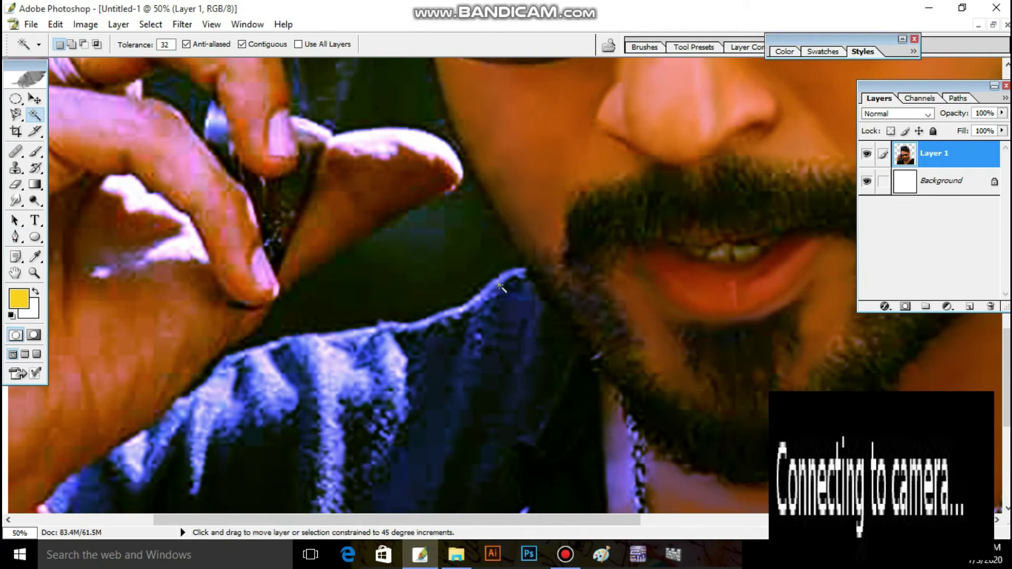
key("ctrl+x")
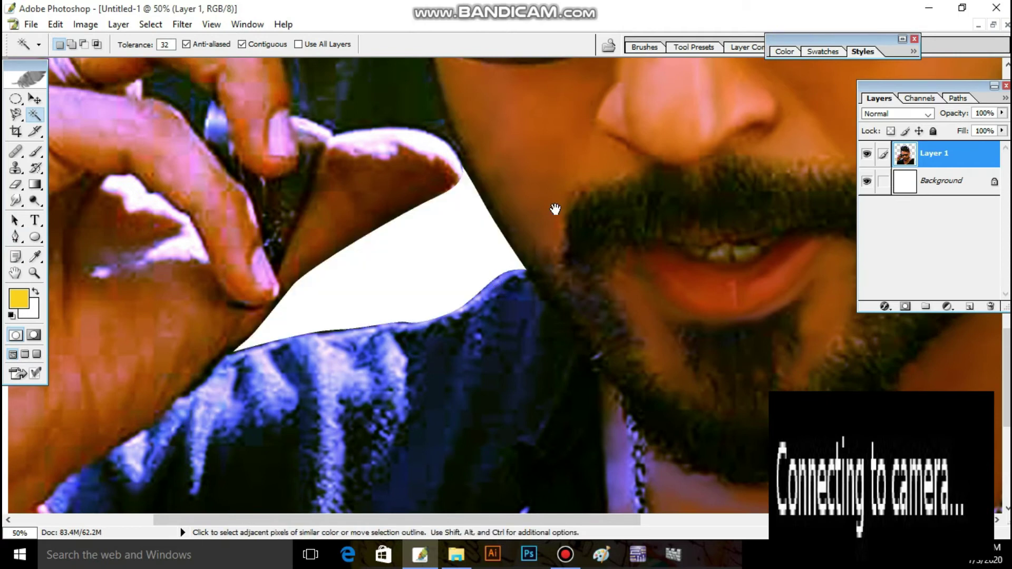
left_click_drag(555, 208, 503, 341)
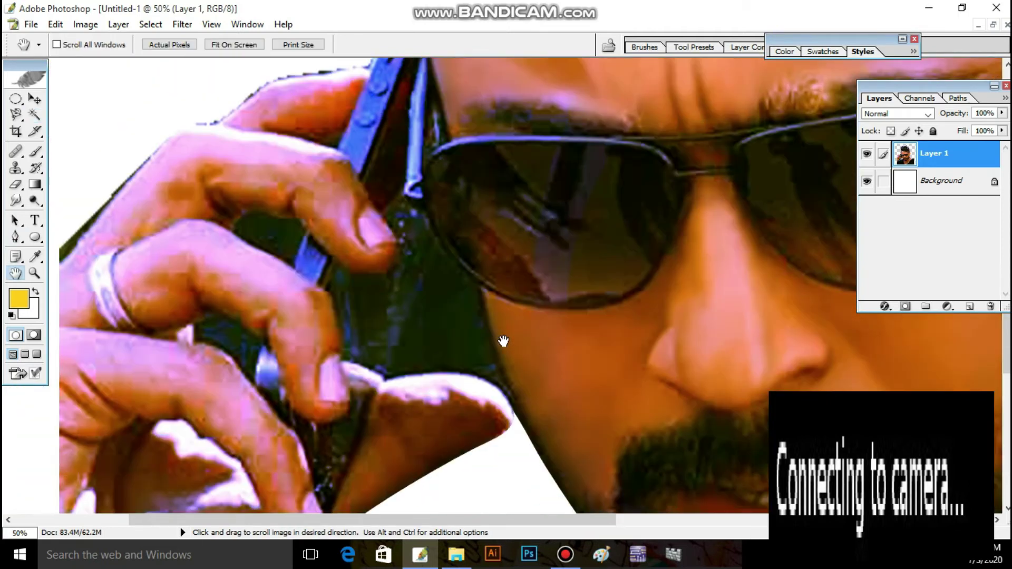
- Draw a closed Pen path around the dark triangle between the thumb and cheek
key("p")
left_click(440, 246)
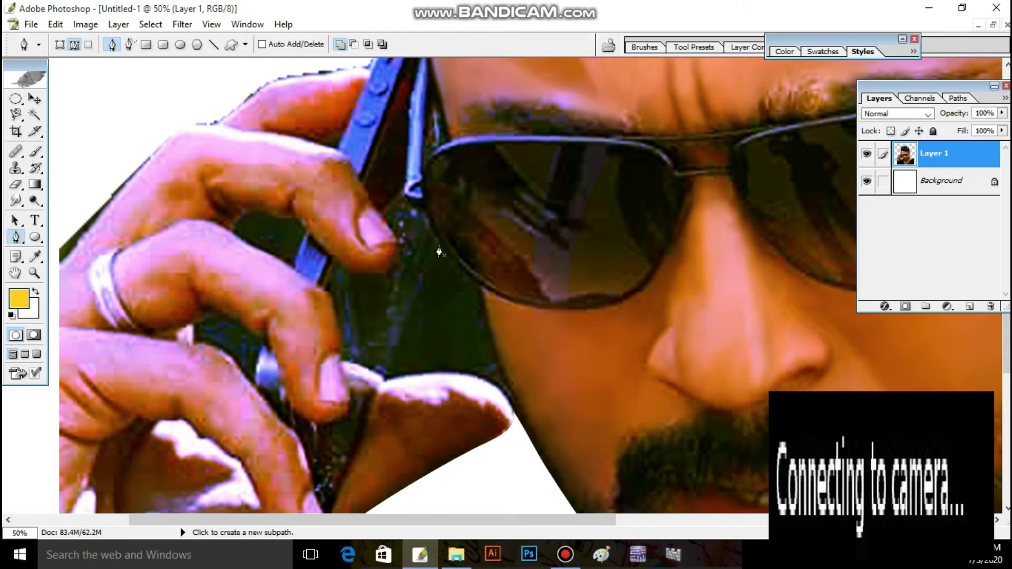
left_click(384, 378)
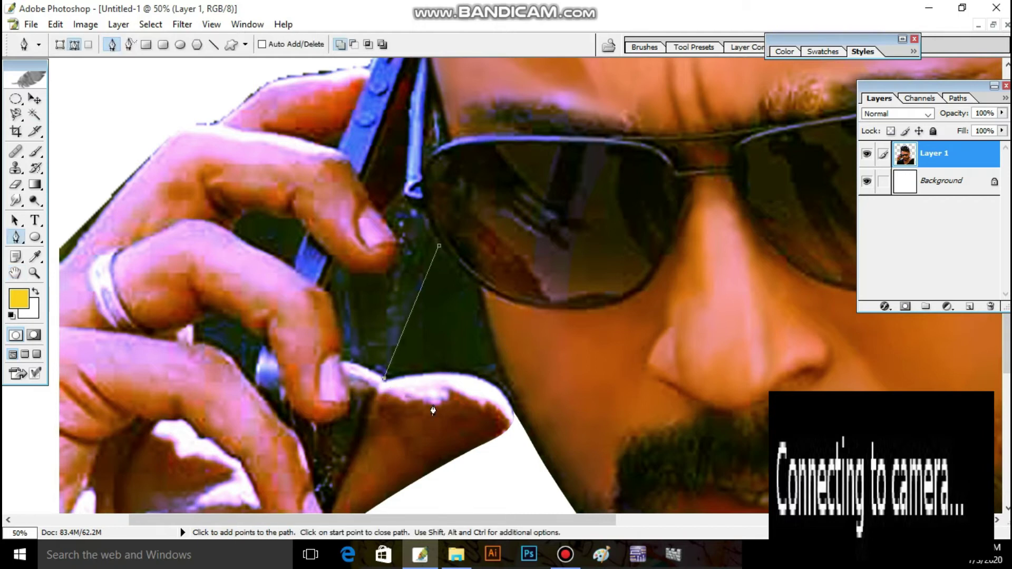
key("ctrl+plus")
left_click_drag(398, 404, 419, 402)
left_click_drag(501, 425, 512, 444)
left_click(517, 461)
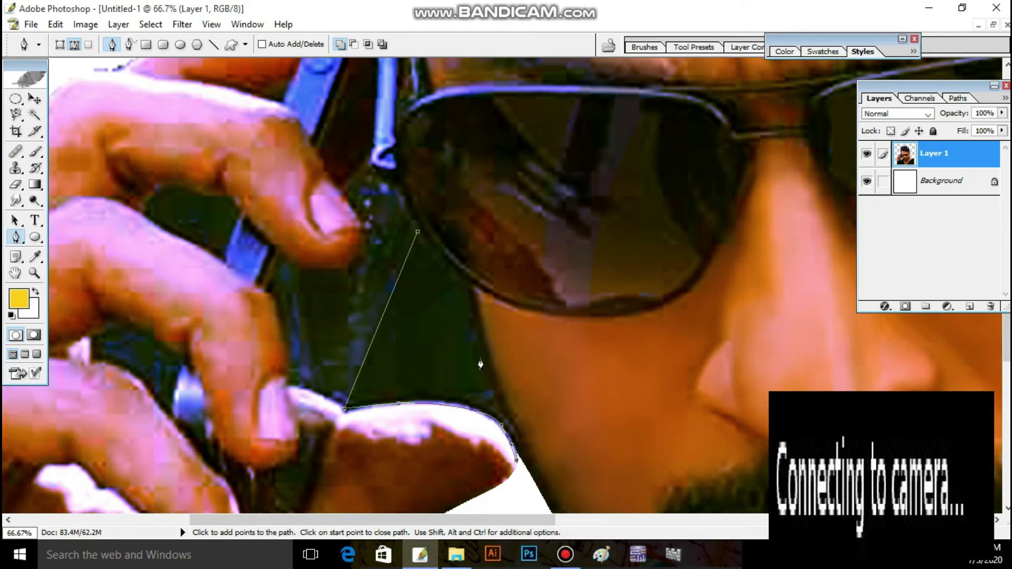
left_click(464, 279)
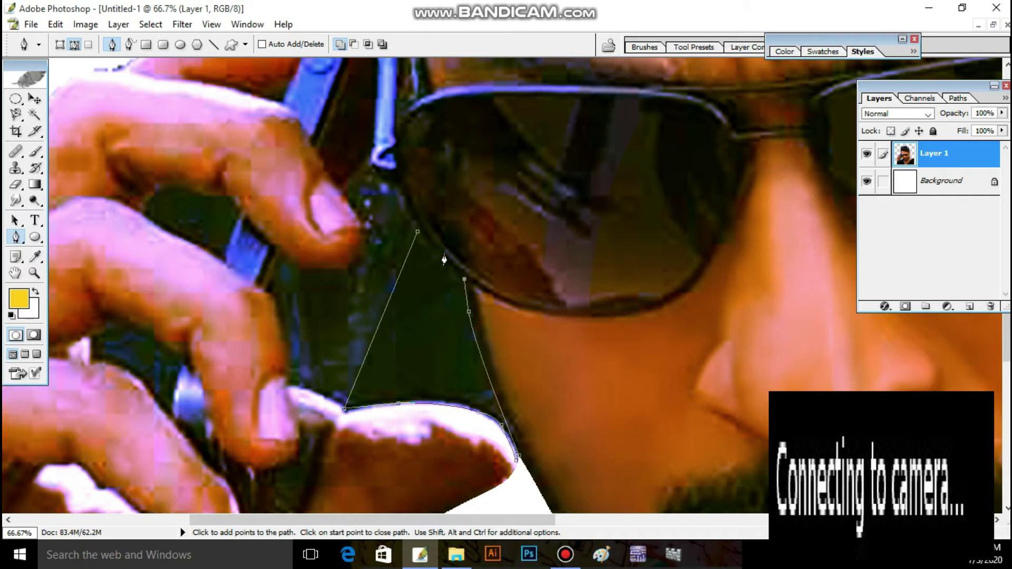
left_click_drag(439, 256, 426, 244)
left_click(418, 231)
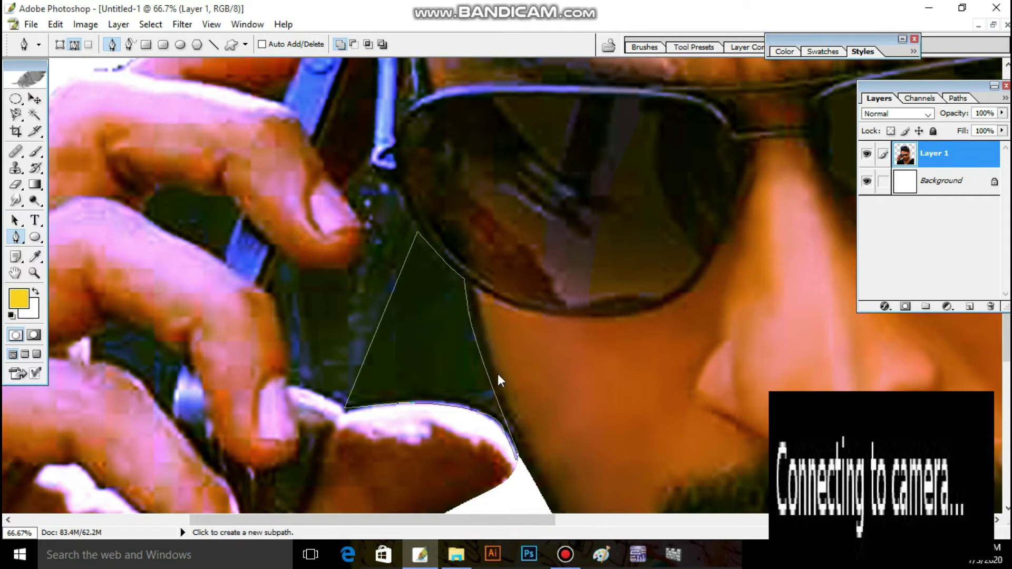
- Convert the path to a selection, delete the dark triangle and deselect
key("ctrl+Return")
scroll(498, 374, "right", 2)
right_click(363, 311)
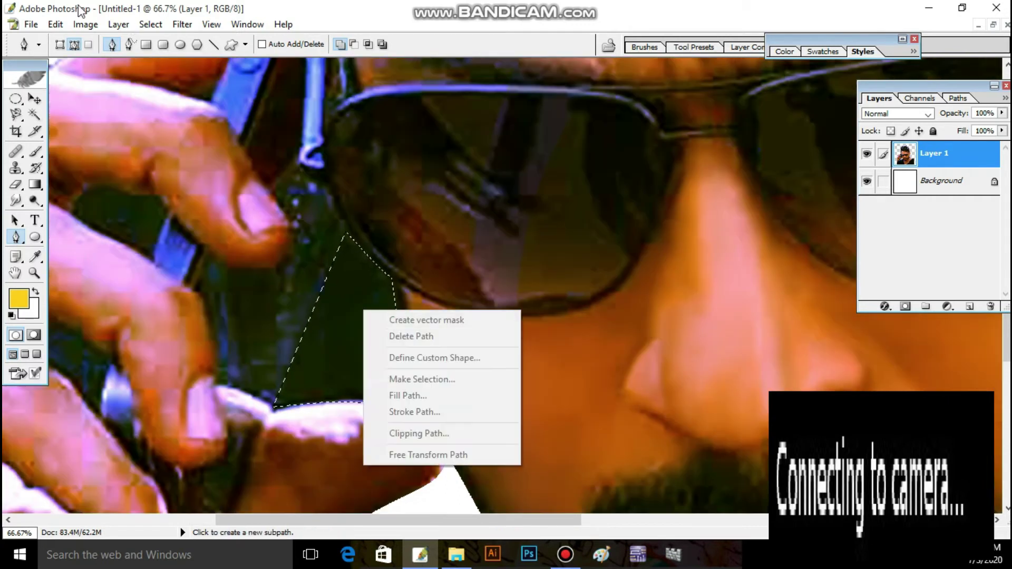
left_click(56, 24)
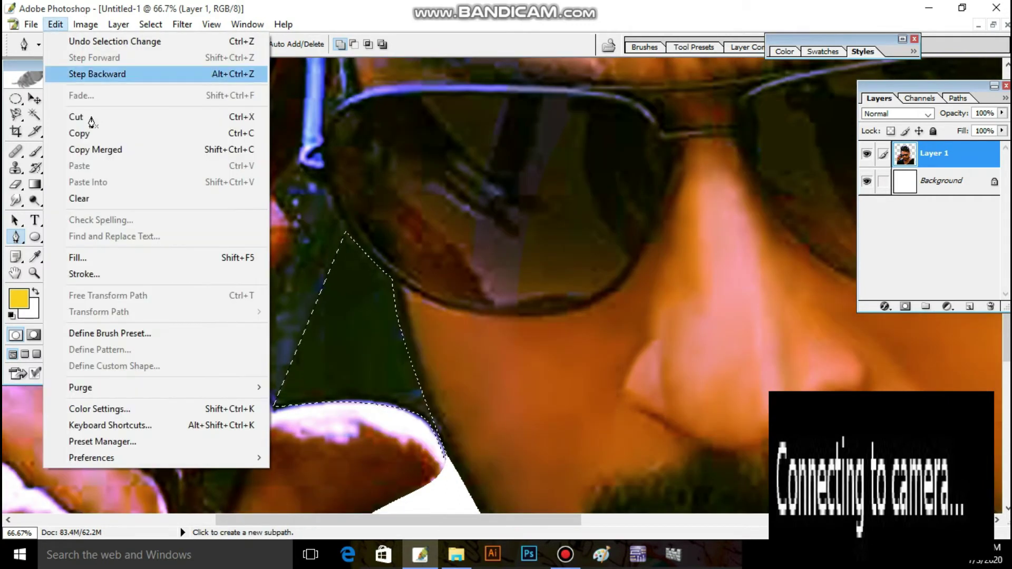
key("Escape")
key("Delete")
key("ctrl+d")
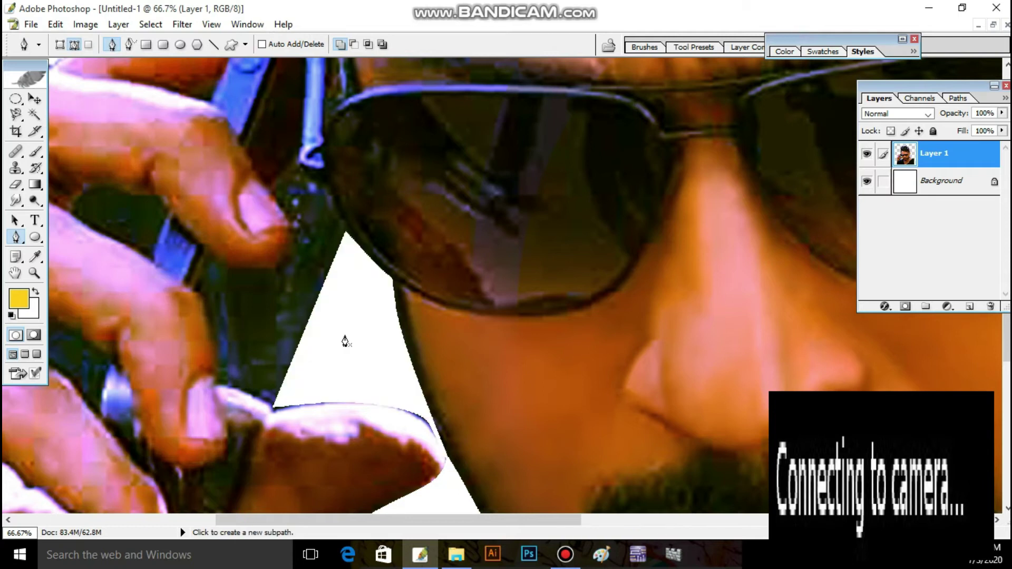
key("ctrl+minus")
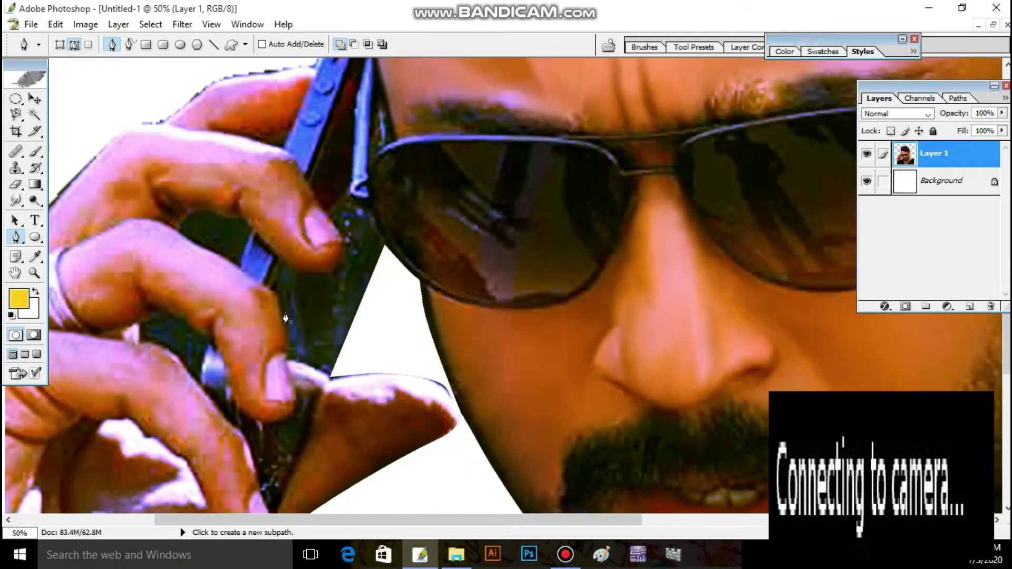
- At 100% zoom, Pen-trace the first finger gap, make it a selection and delete it
key("ctrl+plus")
key("ctrl+plus")
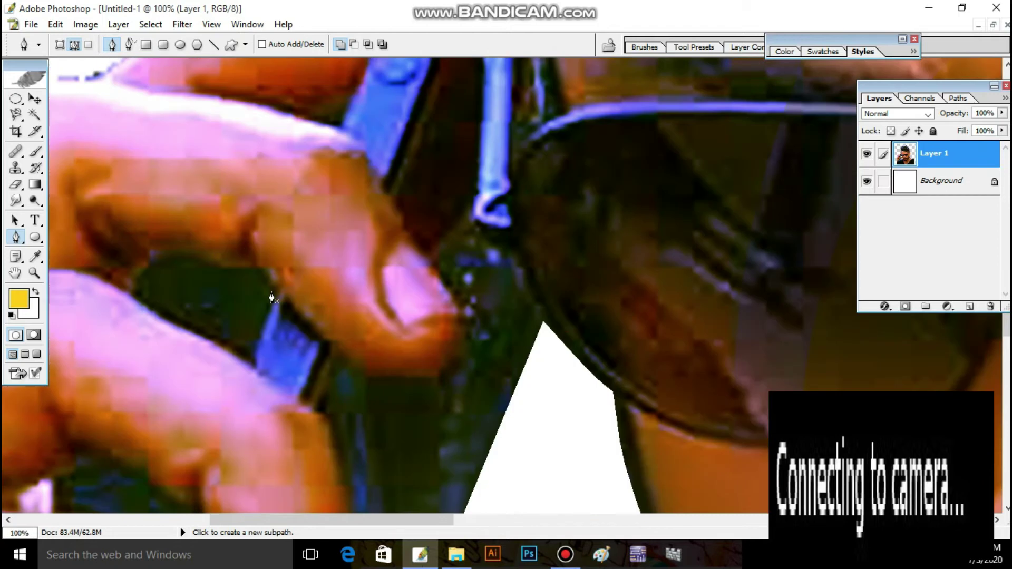
left_click(276, 294)
mouse_move(257, 270)
left_mouse_down()
mouse_move(170, 252)
mouse_move(134, 294)
left_mouse_up()
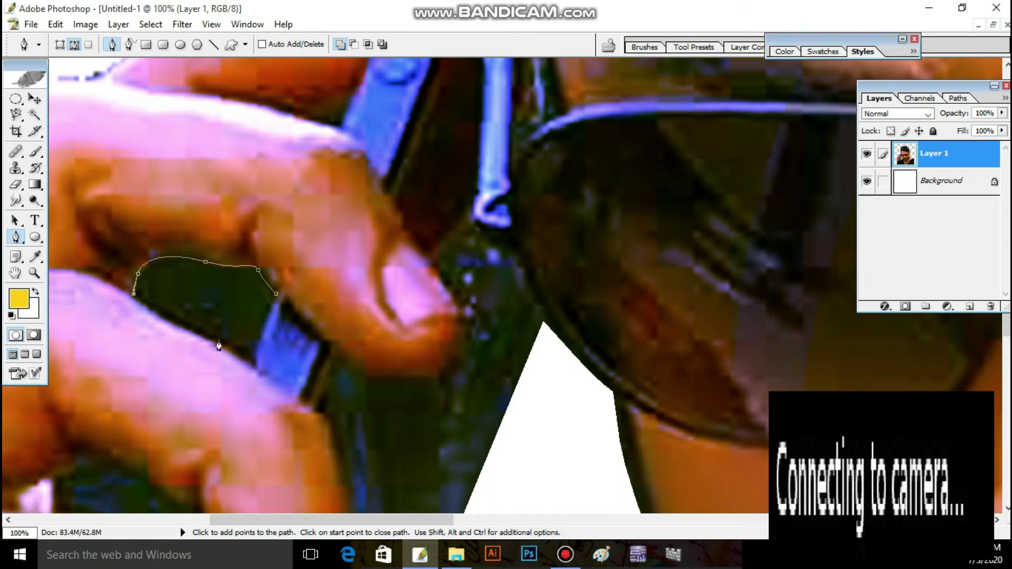
left_click_drag(217, 342, 241, 356)
left_click(276, 296)
right_click(354, 321)
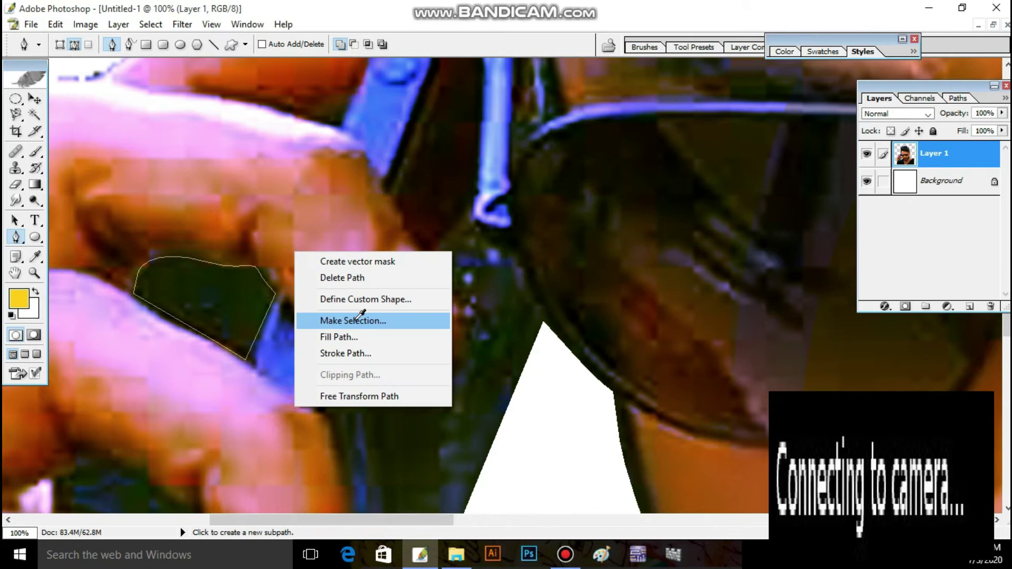
left_click(354, 319)
left_click(574, 222)
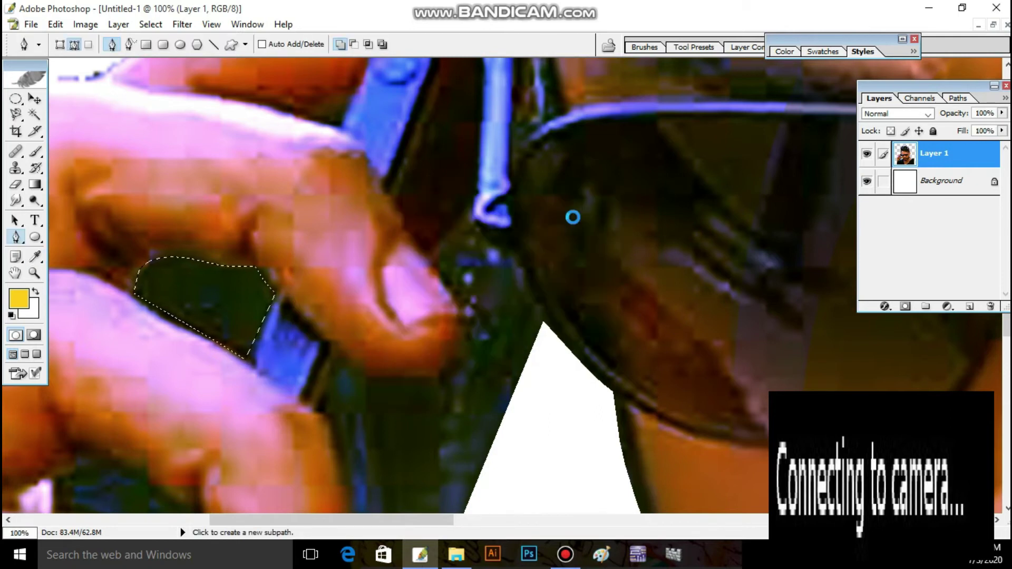
key("Delete")
- Trace a closed Pen path around the second dark gap between the fingers
left_click_drag(455, 204, 654, 58)
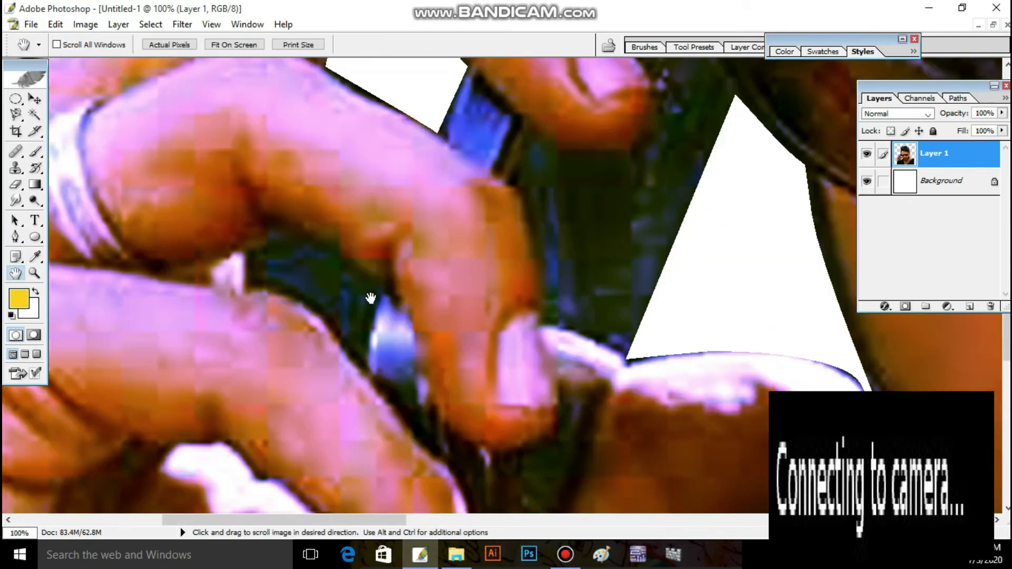
key("w")
key("p")
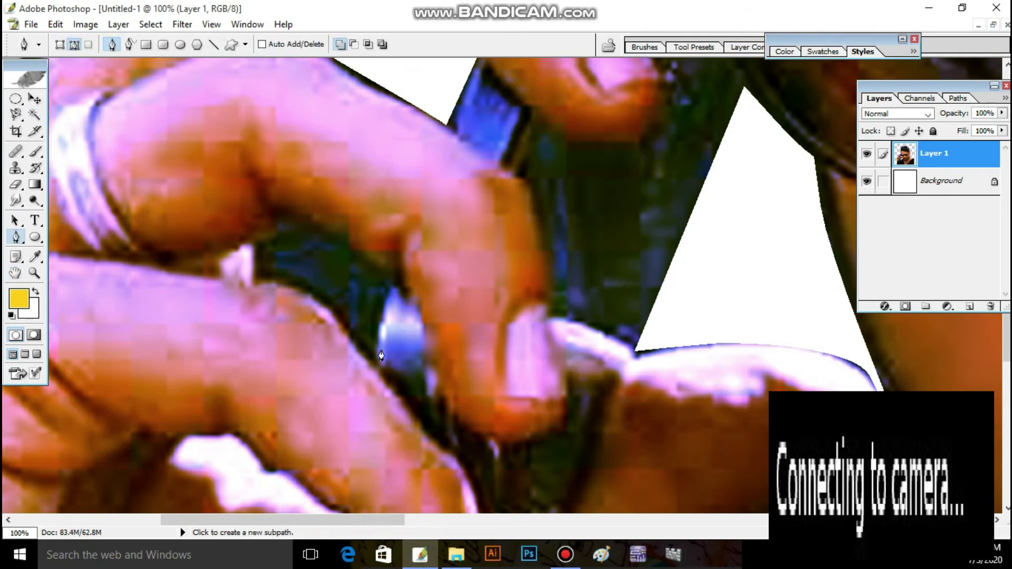
left_click(395, 283)
left_click_drag(379, 372, 379, 371)
left_click(375, 366)
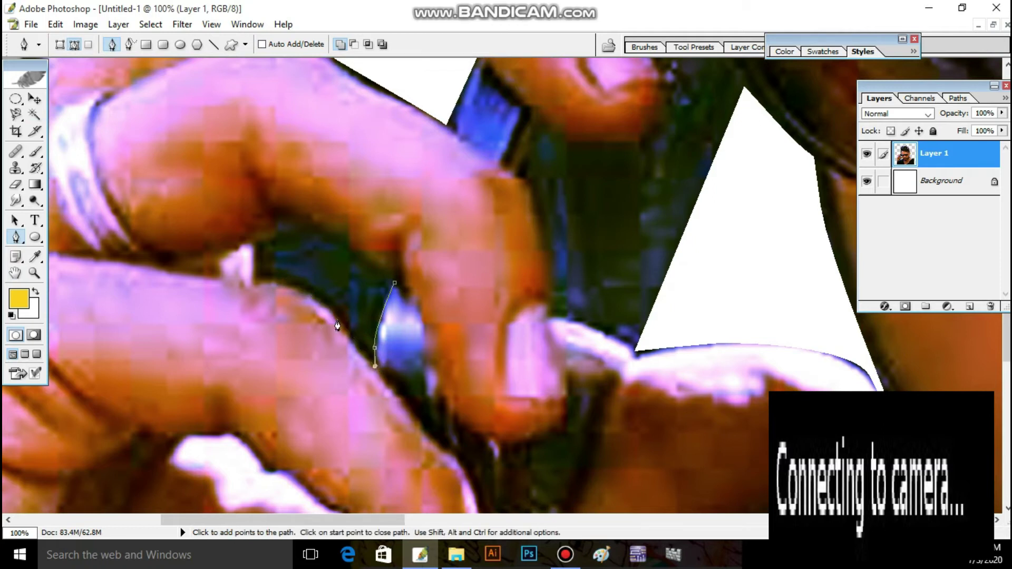
left_click(271, 281)
left_click(257, 245)
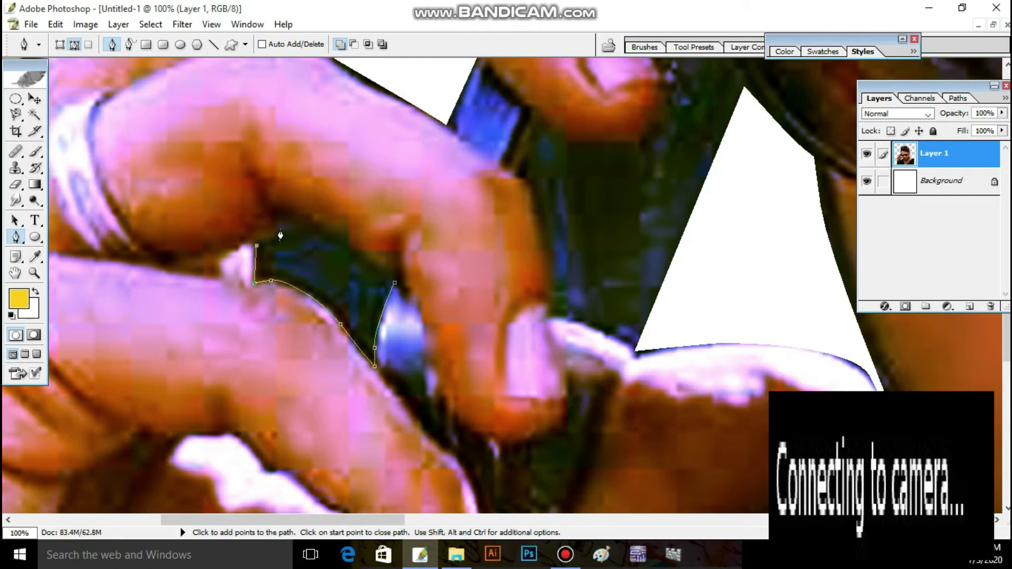
left_click(323, 231)
left_click(353, 251)
left_click(383, 272)
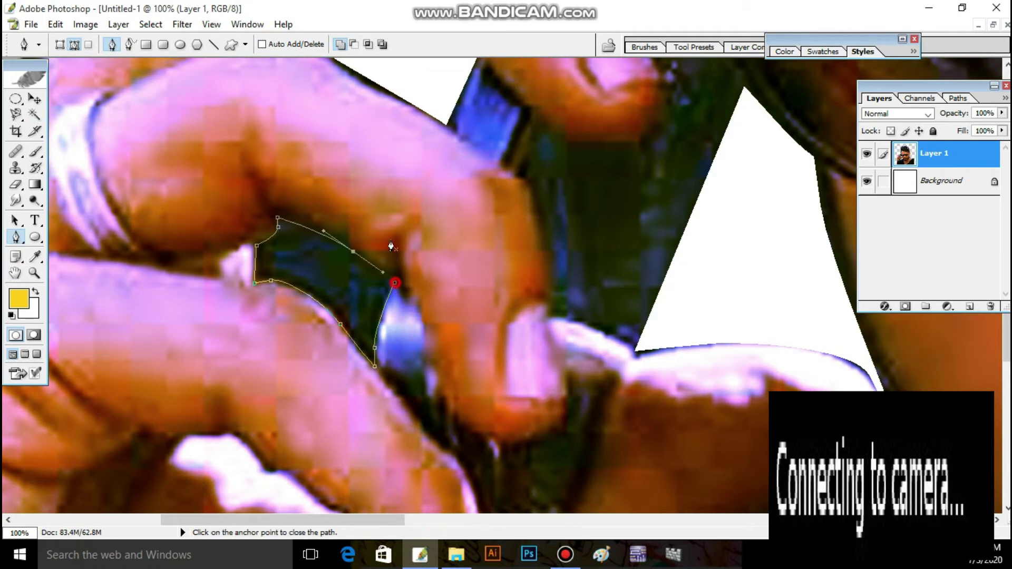
- Make the second gap path a selection, delete it and deselect
right_click(435, 333)
left_click(445, 310)
key("Return")
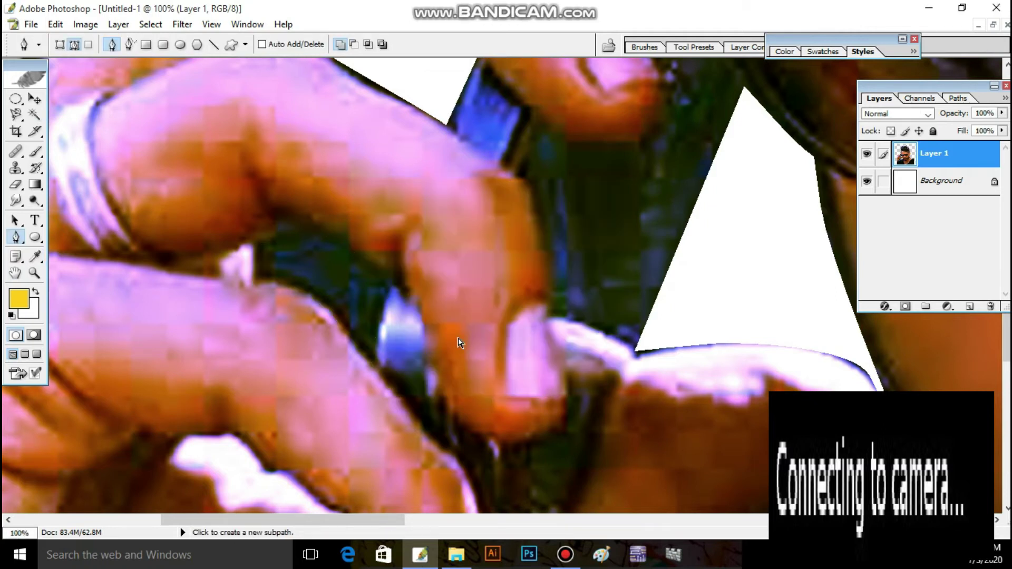
key("Delete")
key("ctrl+d")
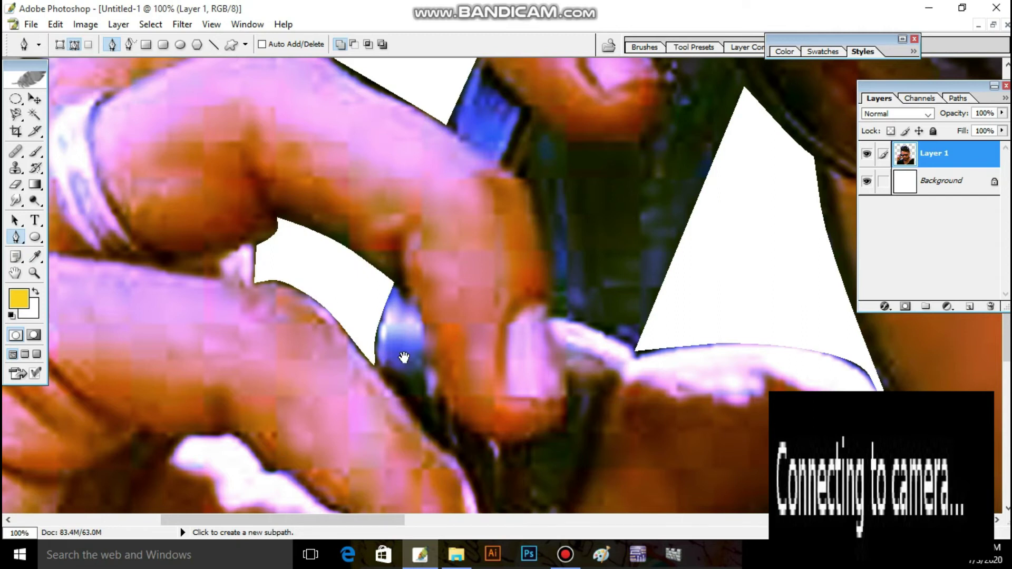
left_click_drag(404, 358, 412, 400)
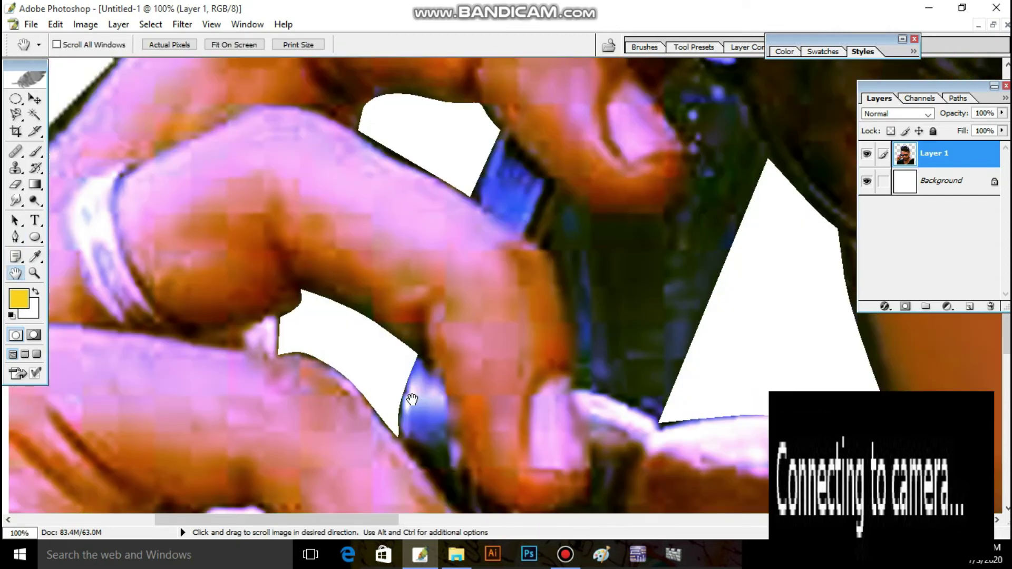
- Magic Wand-select the dark edge strip along the finger
key("w")
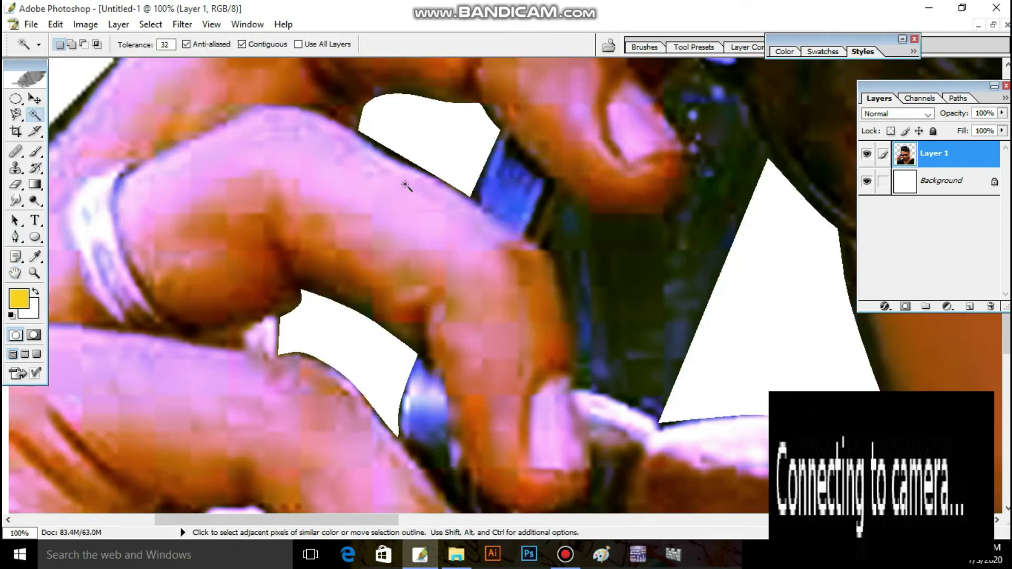
key("h")
left_click_drag(405, 184, 462, 325)
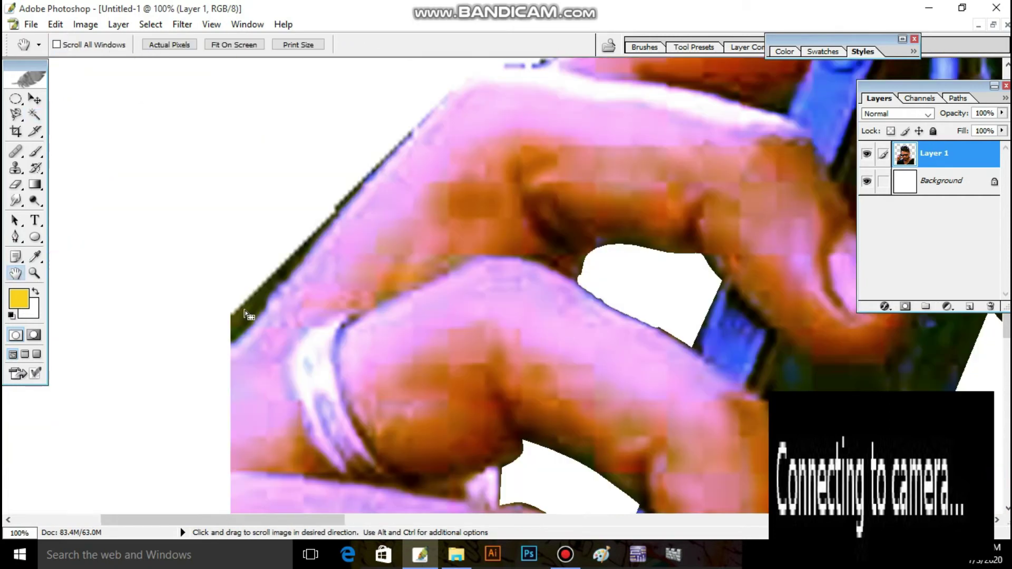
key("w")
left_click(263, 287)
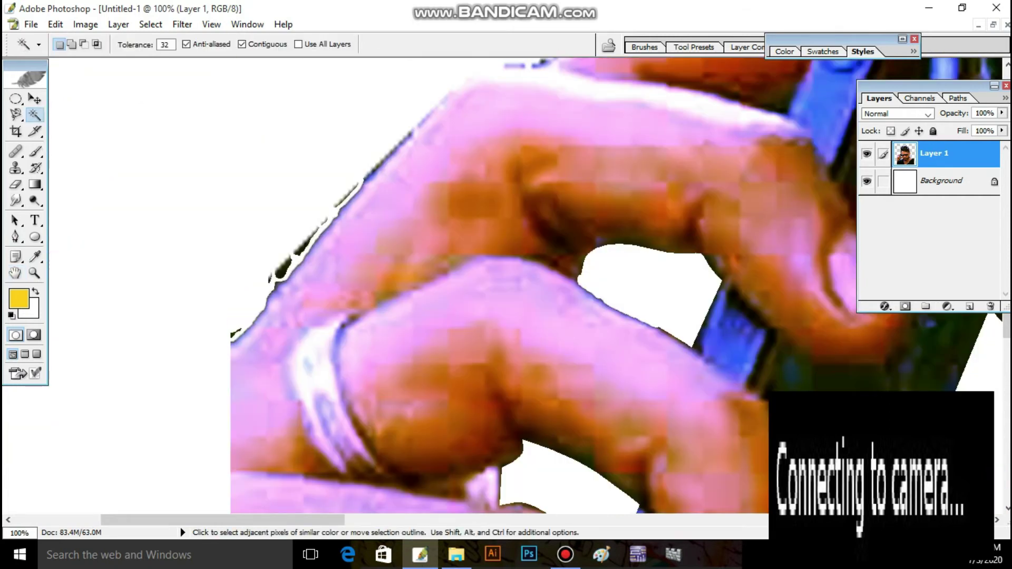
- Draw a triangular Pen path beside the finger and phone and make it a selection
key("e")
key("h")
left_click_drag(640, 212, 260, 391)
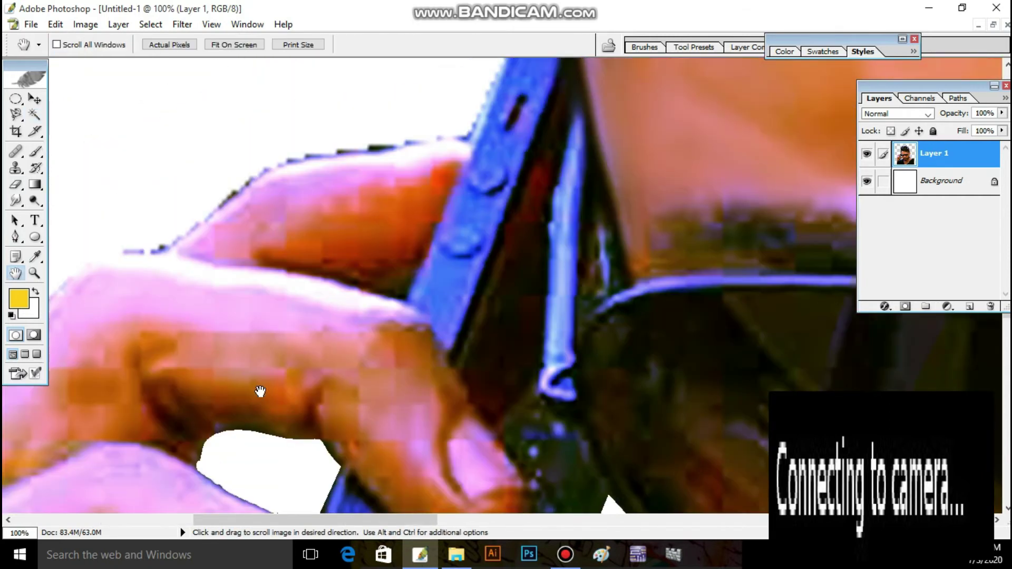
key("p")
left_click(420, 264)
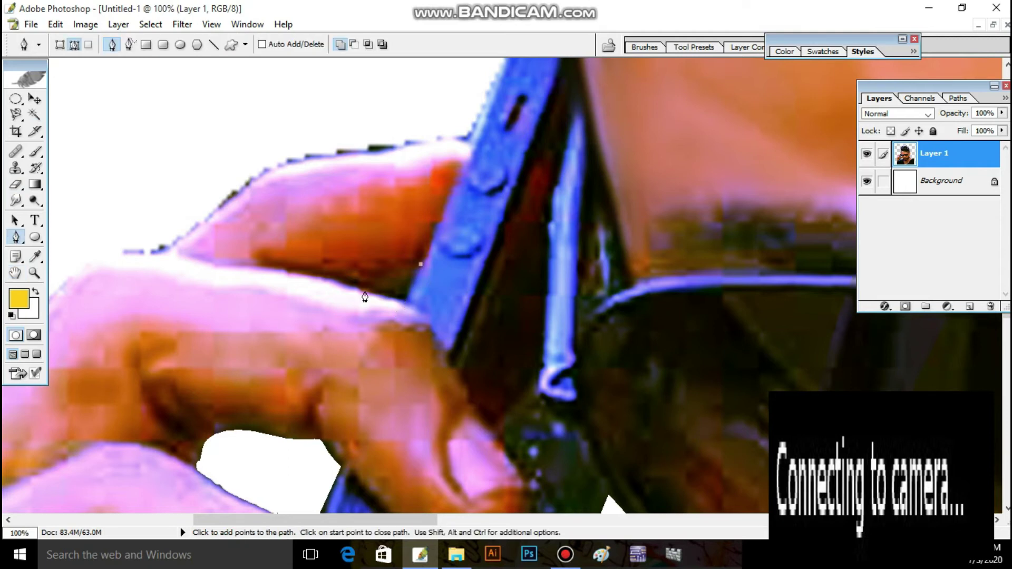
left_click(365, 290)
right_click(405, 252)
left_click(451, 327)
key("Return")
- Pan around and zoom out to view the whole cleaned-up photo
key("h")
mouse_move(440, 237)
left_mouse_down()
mouse_move(400, 361)
mouse_move(286, 260)
mouse_move(308, 287)
left_mouse_up()
left_click_drag(253, 339, 157, 243)
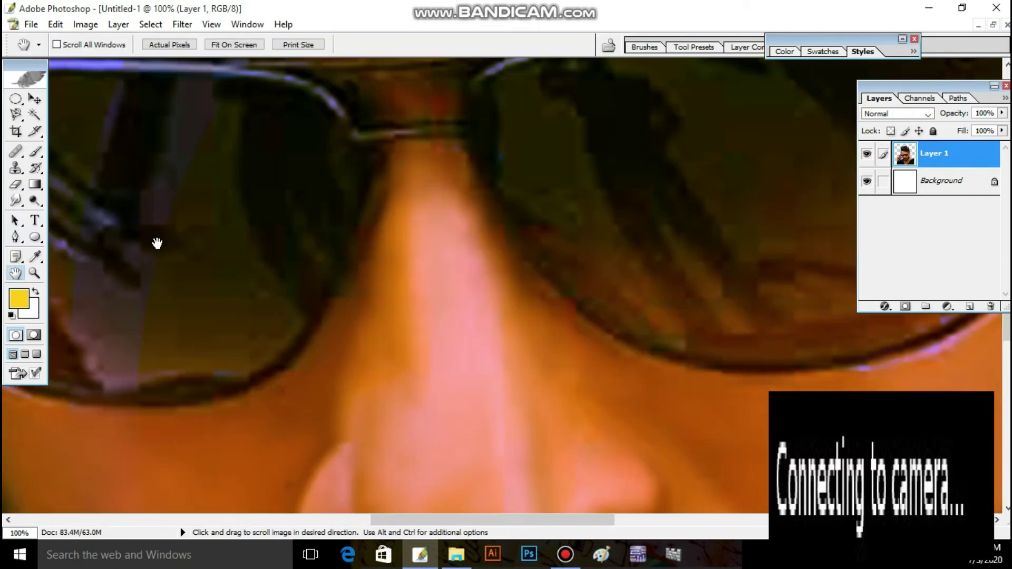
key("ctrl+minus")
key("ctrl+minus")
key("ctrl+minus")
key("ctrl+minus")
key("ctrl+minus")
- Save the portrait to the Desktop as surya.psd in Photoshop format
left_click(31, 25)
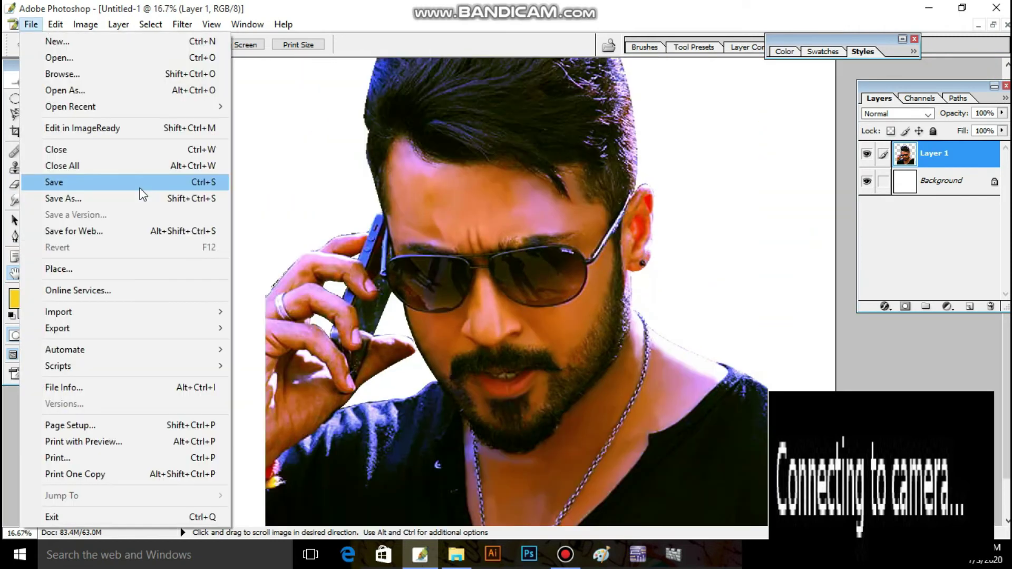
left_click(141, 198)
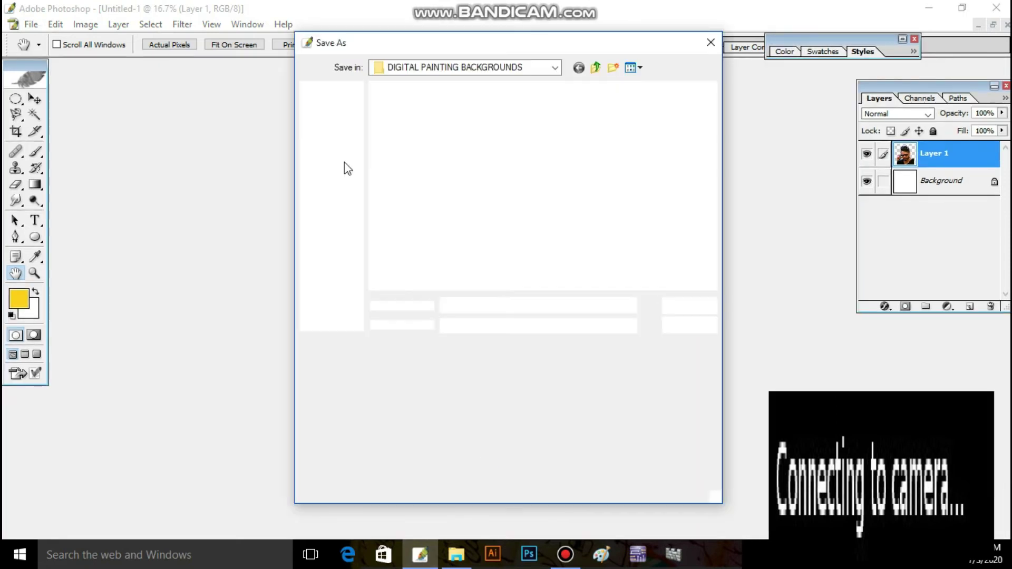
left_click(343, 162)
key("BackSpace")
type("ya")
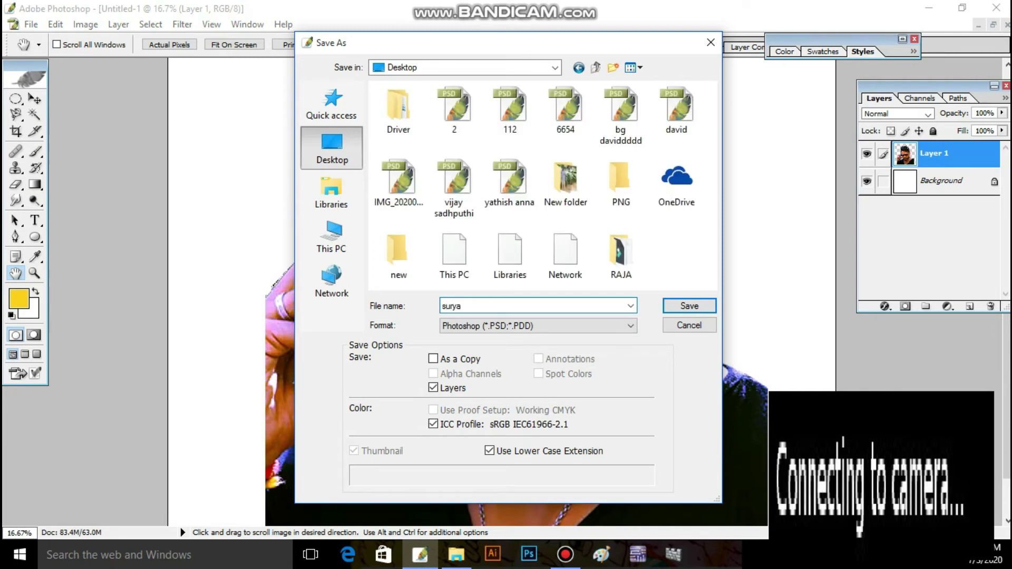
left_click(689, 306)
left_click(685, 260)
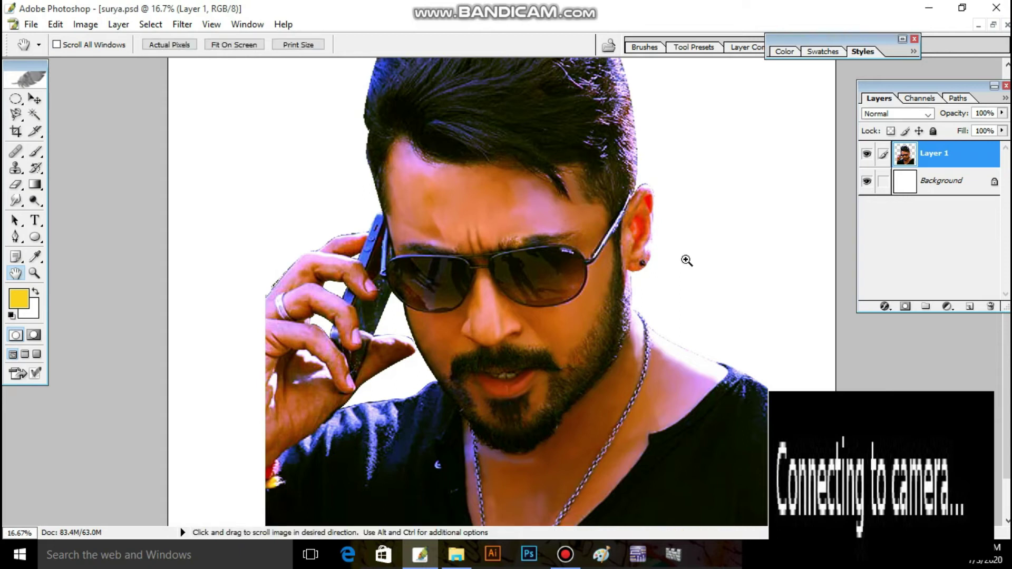
- Zoom to 50% and smudge the pale blue streaks on the shirt below the beard
left_click(630, 359)
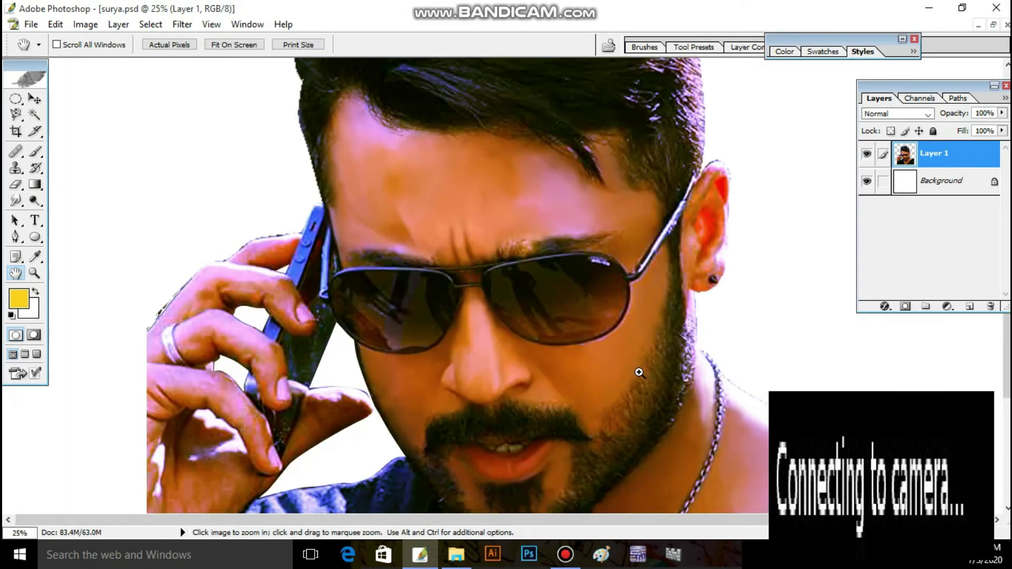
left_click(495, 385)
left_click(495, 400)
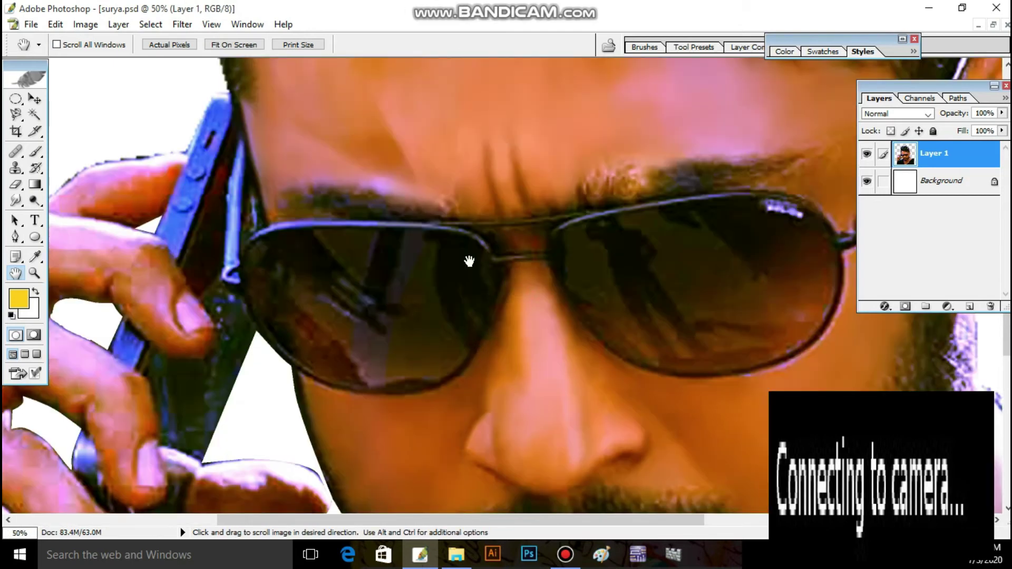
scroll(467, 264, "down", 5)
key("r")
mouse_move(361, 402)
left_mouse_down()
mouse_move(376, 404)
mouse_move(369, 262)
mouse_move(406, 282)
left_mouse_up()
key("w")
left_click(497, 147)
key("r")
mouse_move(319, 254)
left_mouse_down()
mouse_move(433, 266)
mouse_move(424, 324)
left_mouse_up()
- With a 125 Smudge brush, soften the shirt highlights along the left shoulder and collar
key("bracketright")
key("bracketright")
mouse_move(527, 244)
left_mouse_down()
mouse_move(529, 193)
mouse_move(535, 315)
mouse_move(504, 261)
mouse_move(395, 380)
mouse_move(422, 275)
left_mouse_up()
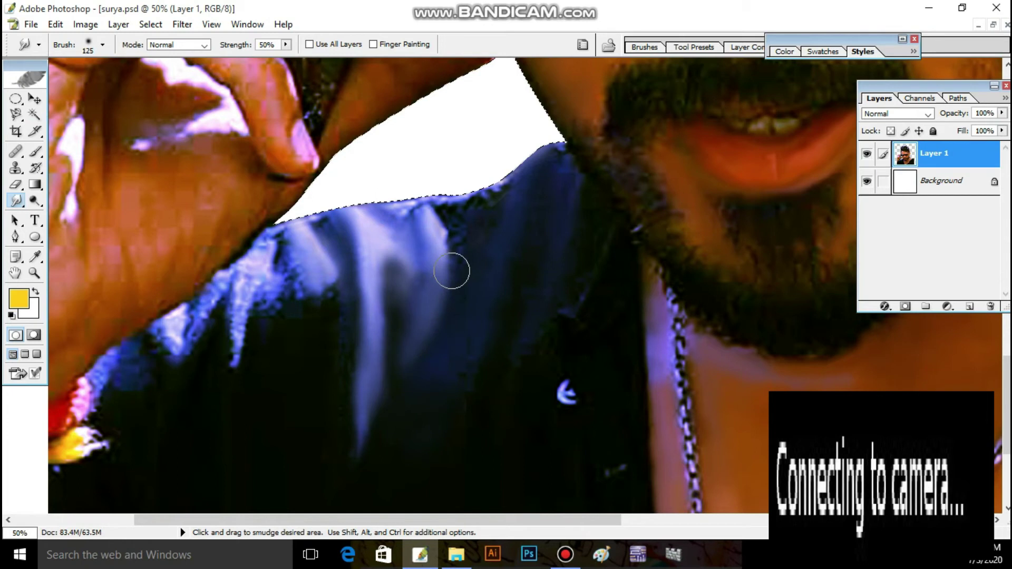
key("h")
left_click_drag(524, 336, 598, 296)
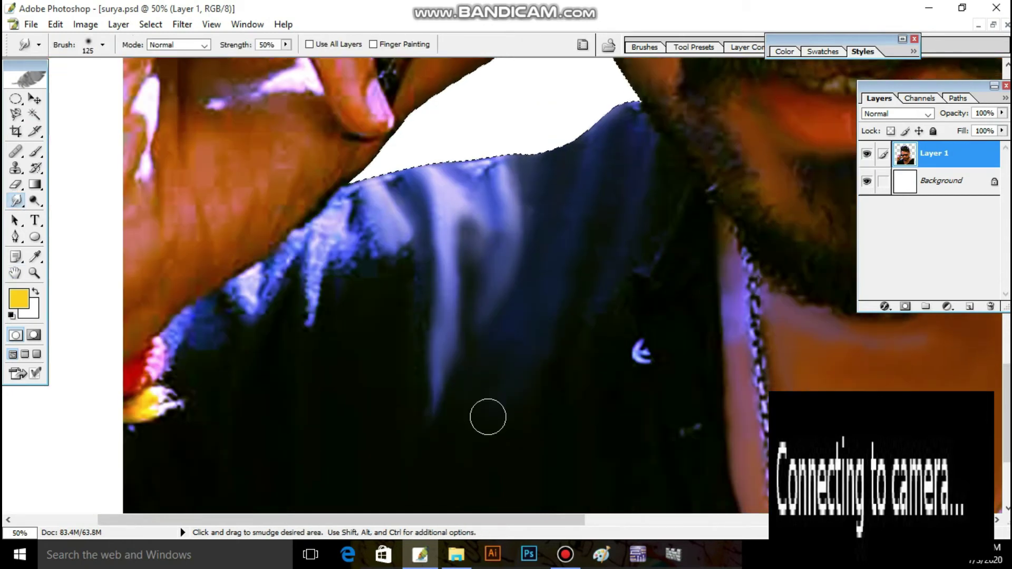
left_click_drag(310, 300, 310, 321)
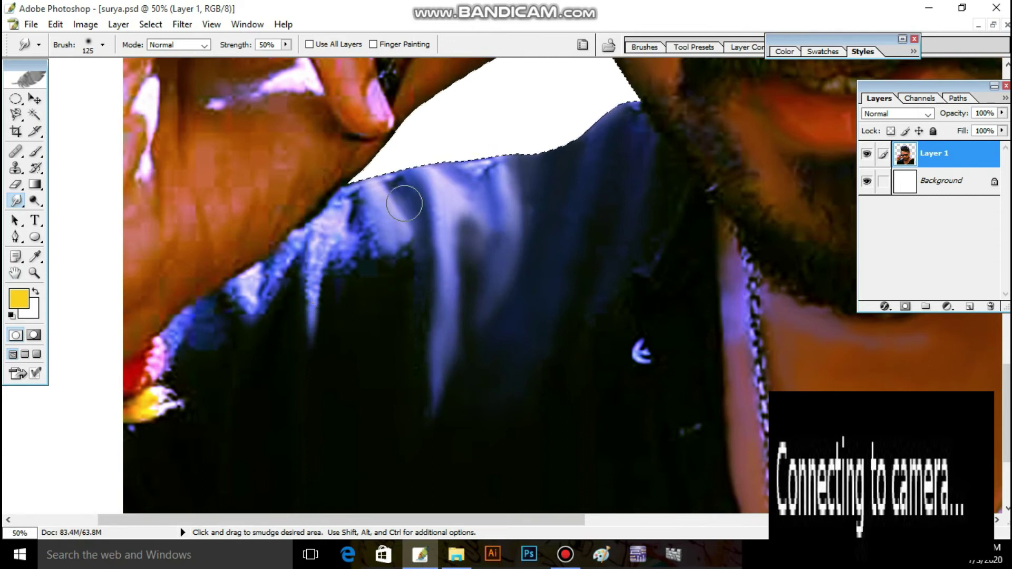
left_click_drag(372, 233, 413, 230)
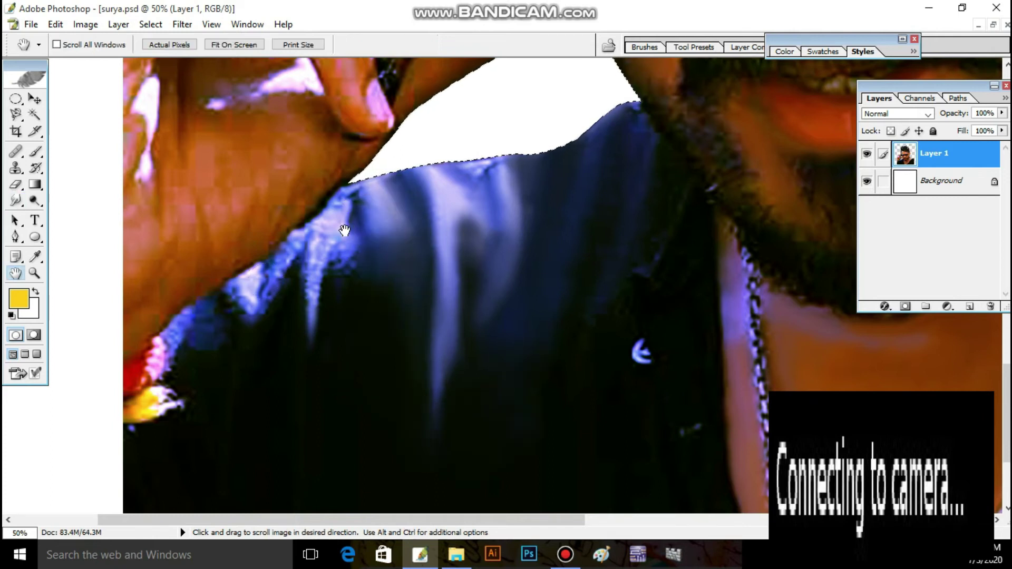
left_click_drag(401, 200, 244, 421)
mouse_move(259, 295)
left_mouse_down()
mouse_move(304, 216)
mouse_move(271, 259)
left_mouse_up()
mouse_move(211, 222)
left_mouse_down()
mouse_move(192, 237)
mouse_move(235, 404)
mouse_move(41, 480)
left_mouse_up()
- Enlarge the Smudge brush to 200 and bring the neck, beard and shoulder into view
key("bracketright")
key("bracketright")
key("bracketright")
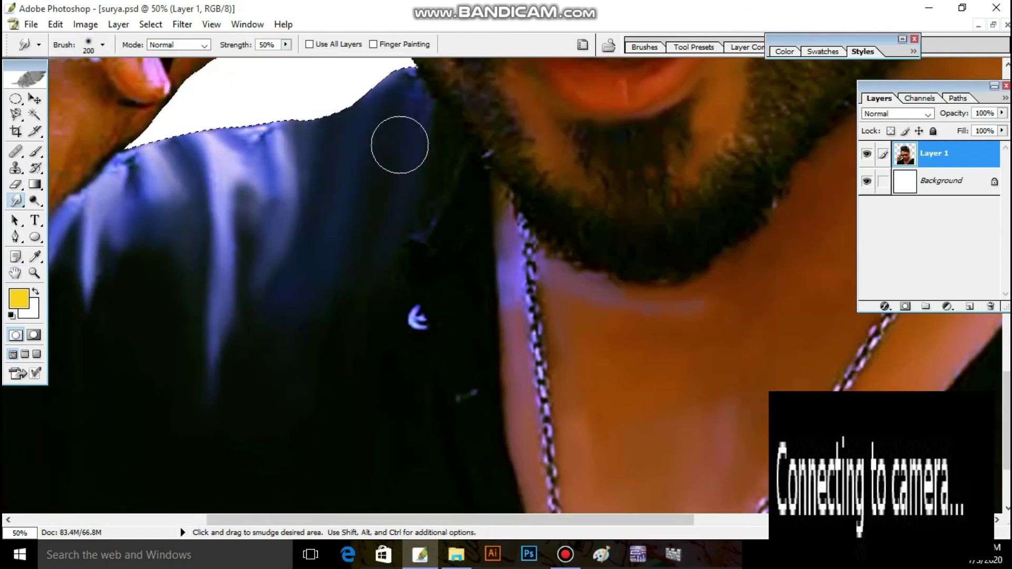
scroll(358, 211, "down", 2)
scroll(300, 288, "down", 1)
left_click_drag(376, 418, 362, 400)
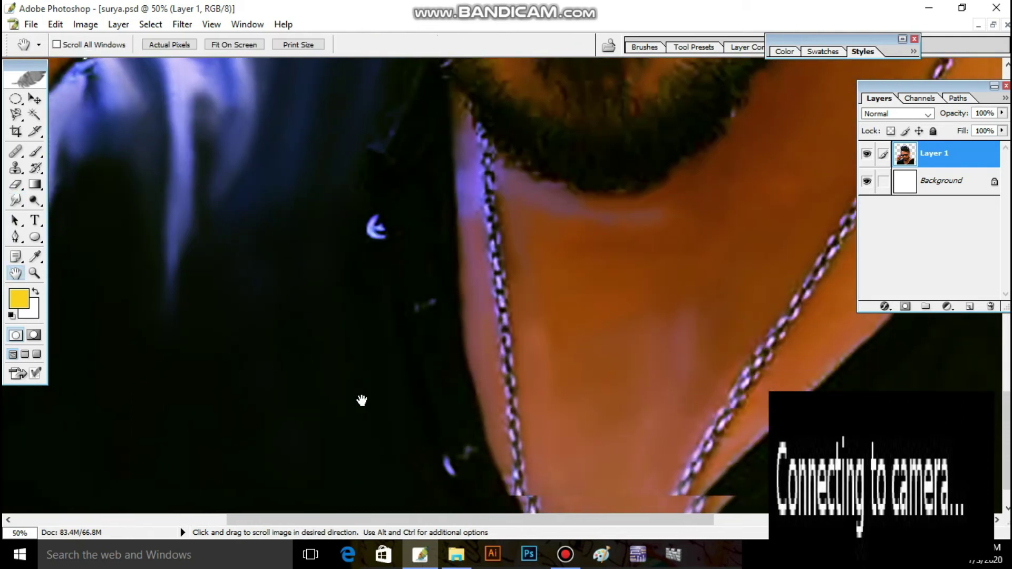
mouse_move(582, 422)
left_mouse_down()
mouse_move(221, 287)
mouse_move(565, 317)
left_mouse_up()
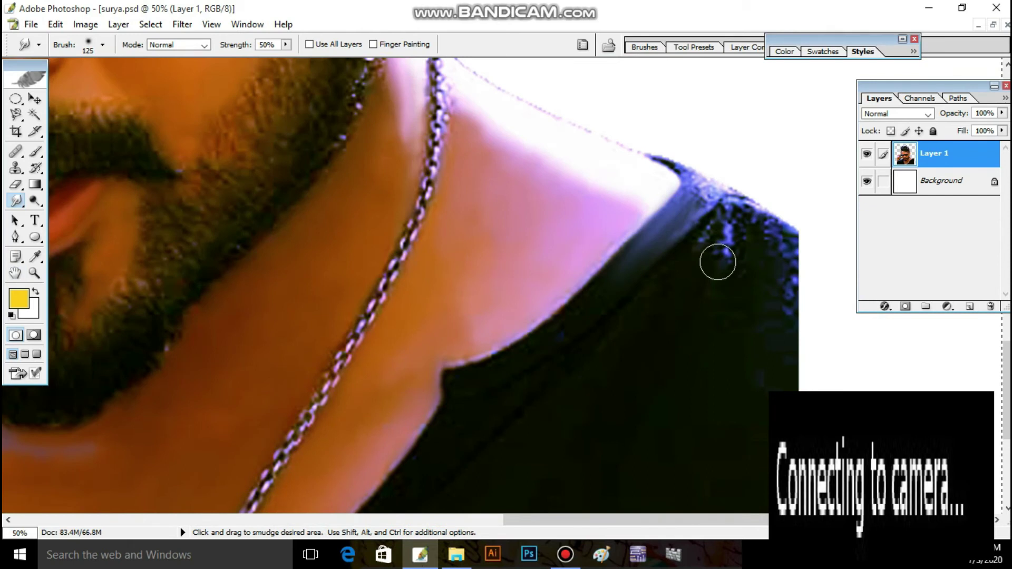
- Smudge the dark shirt fabric on the right shoulder, removing the blue spot along its edge
key("w")
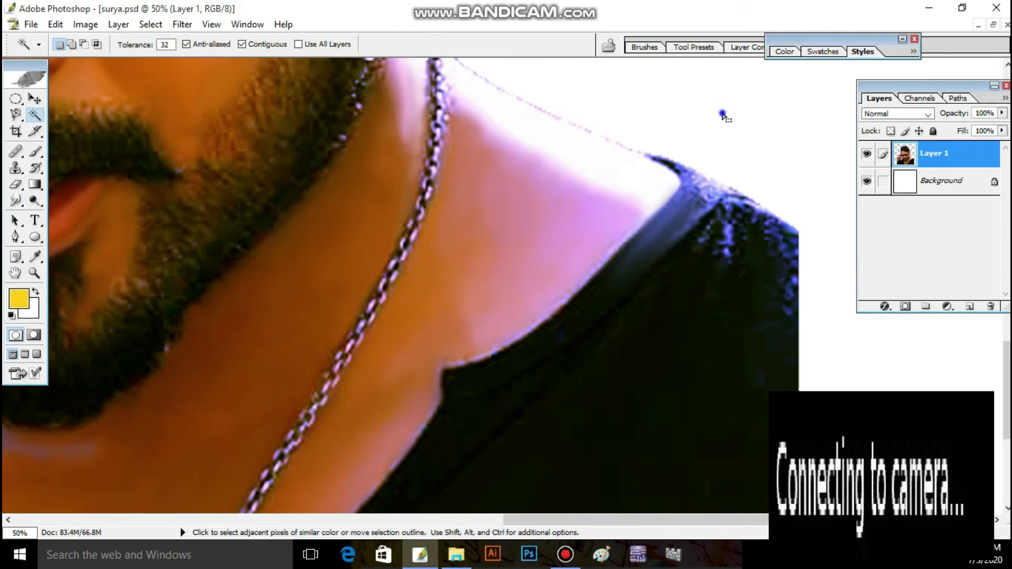
key("r")
mouse_move(725, 237)
left_mouse_down()
mouse_move(707, 232)
mouse_move(784, 241)
mouse_move(729, 205)
left_mouse_up()
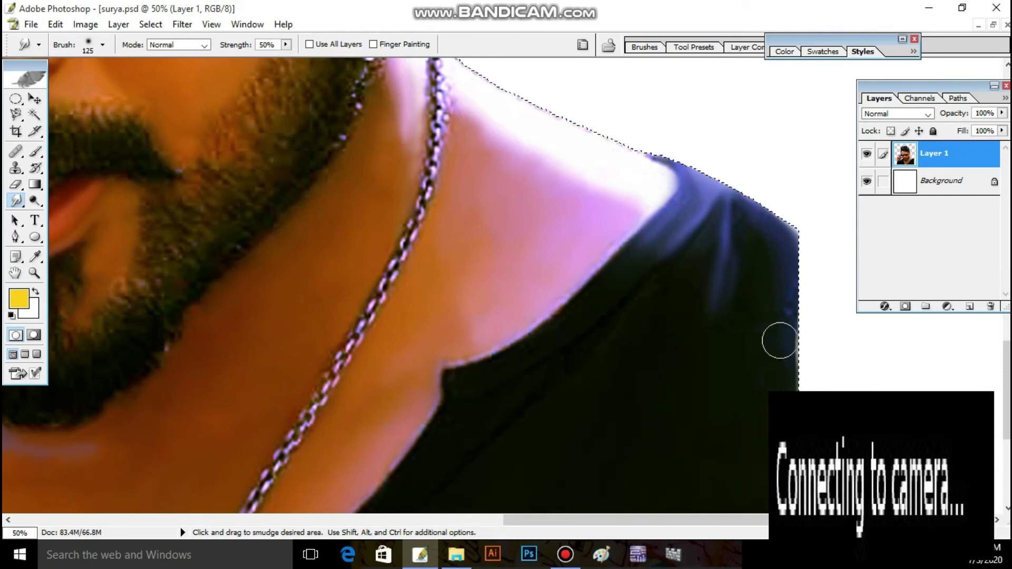
left_click_drag(779, 340, 790, 382)
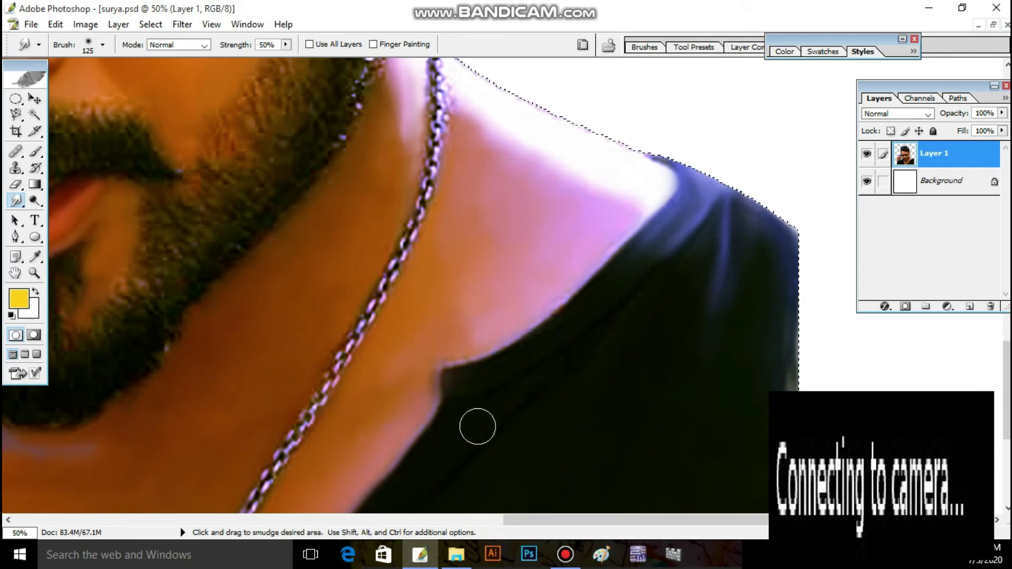
key("h")
left_click_drag(506, 157, 596, 320)
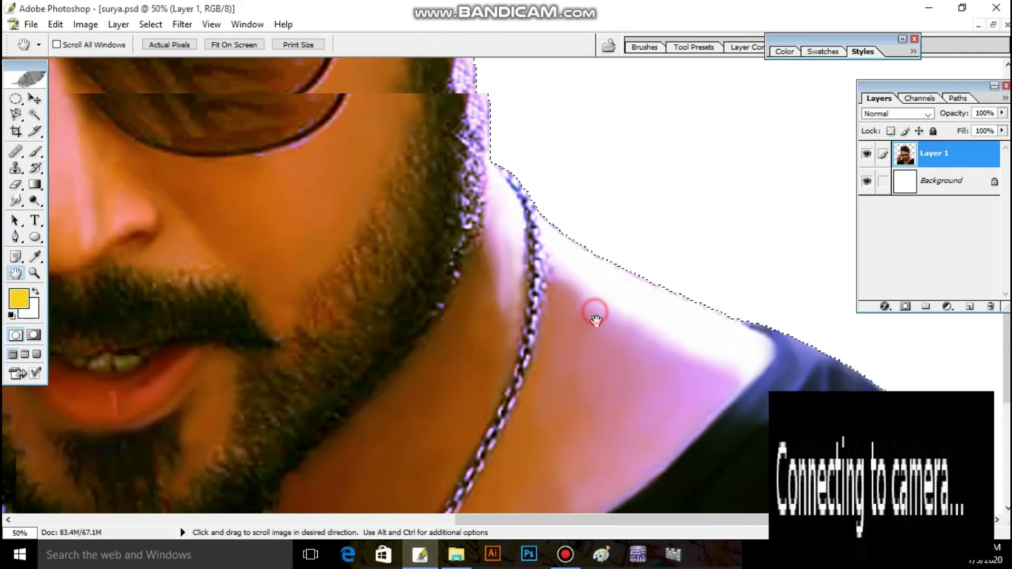
key("r")
scroll(537, 152, "up", 5)
- Smudge the red upper ear and the lower earlobe edge, shrinking the brush from 90 to 50
key("bracketleft")
key("bracketleft")
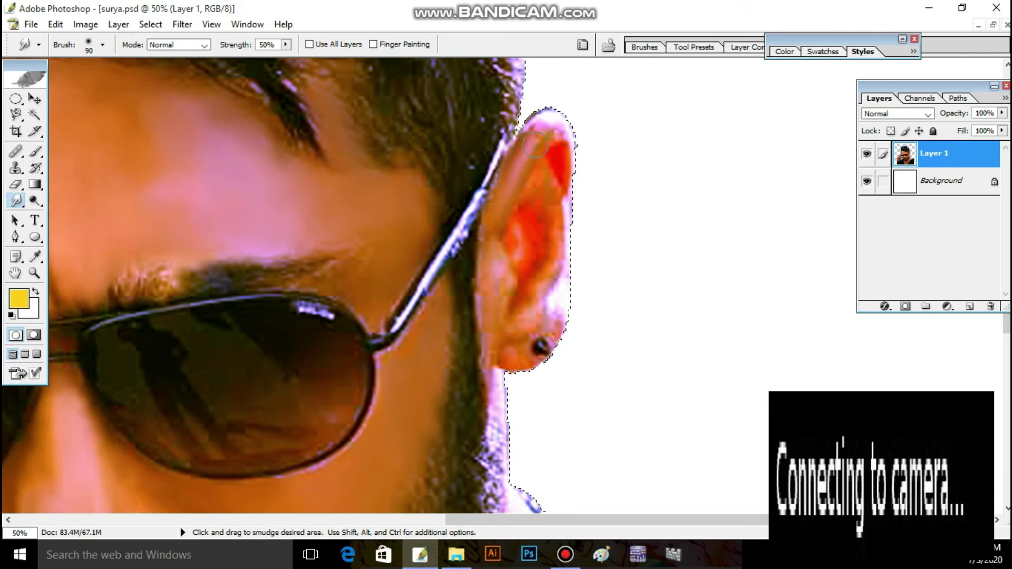
left_click_drag(551, 124, 541, 312)
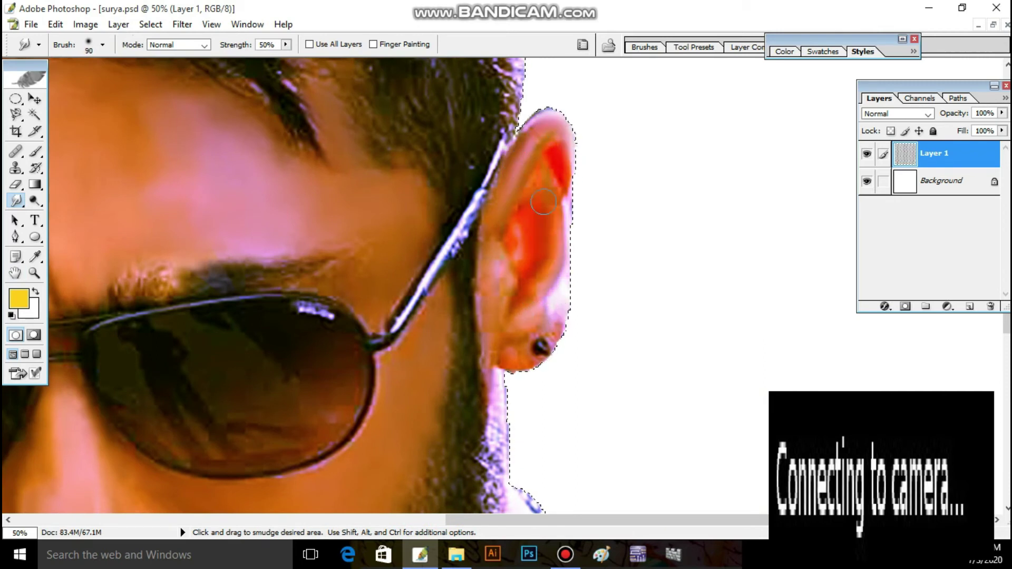
mouse_move(547, 173)
left_mouse_down()
mouse_move(511, 336)
mouse_move(554, 319)
left_mouse_up()
key("bracketleft")
key("bracketleft")
key("bracketleft")
key("ctrl+plus")
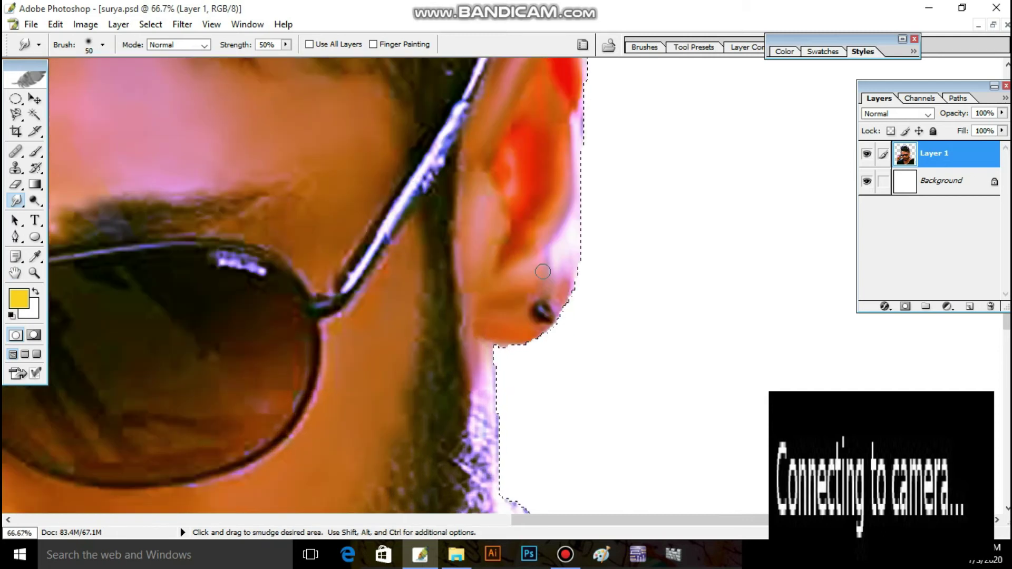
left_click_drag(573, 219, 522, 231)
- Smooth the remaining red patch on the ear, then zoom out to the phone-holding hand
key("space")
left_click_drag(532, 338, 517, 522)
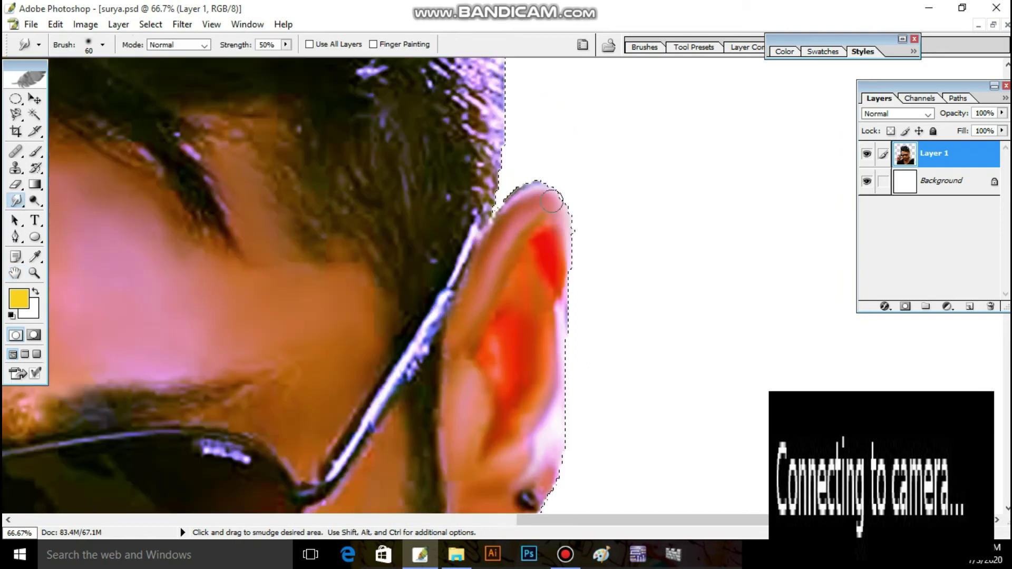
key("space")
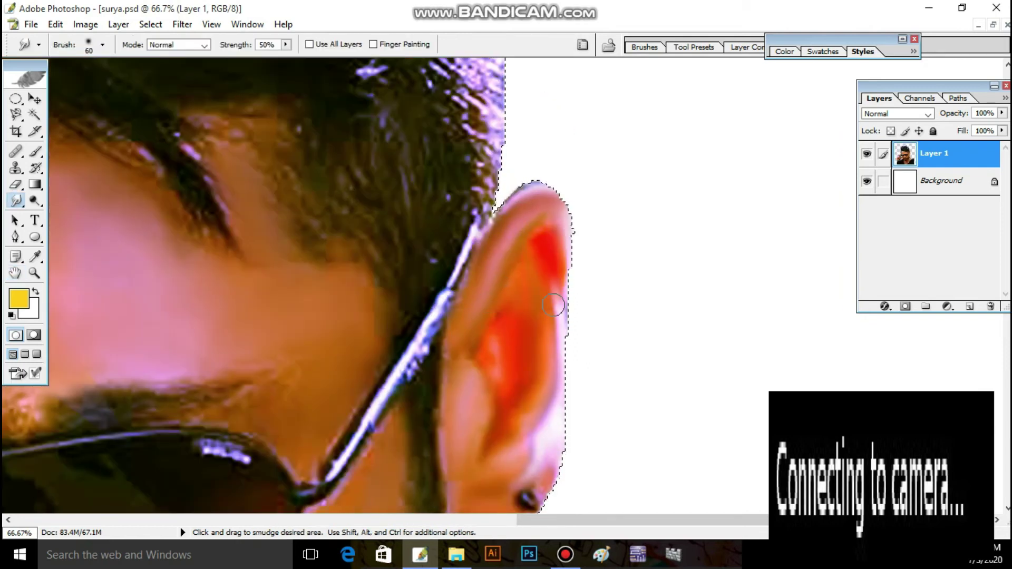
left_click_drag(553, 304, 478, 353)
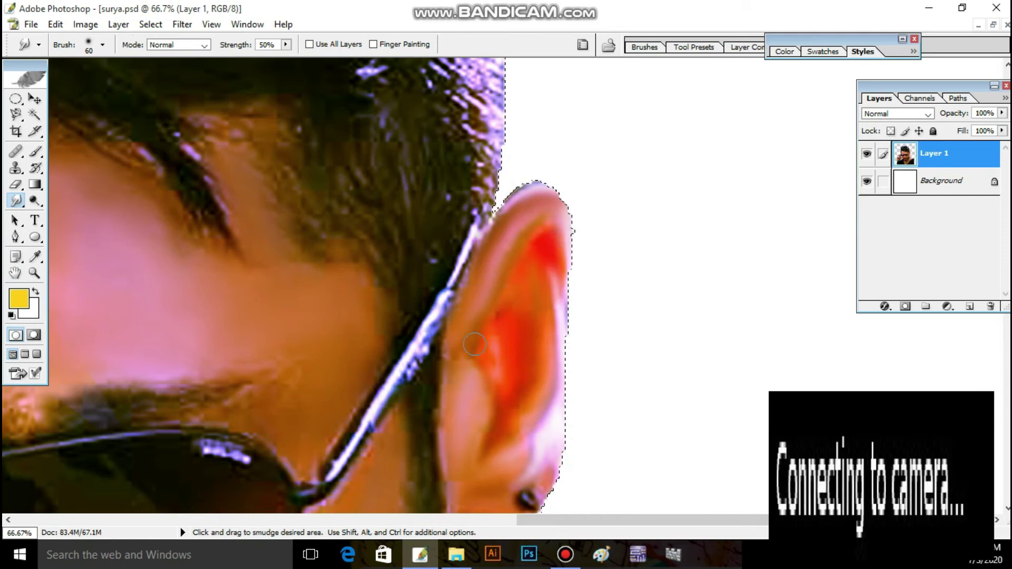
key("ctrl+minus")
mouse_move(531, 248)
left_mouse_down()
mouse_move(613, 362)
mouse_move(602, 388)
left_mouse_up()
- Smudge the fingertip edge beside the phone and the blocky orange knuckle area
key("bracketleft")
key("bracketleft")
key("bracketleft")
key("ctrl+plus")
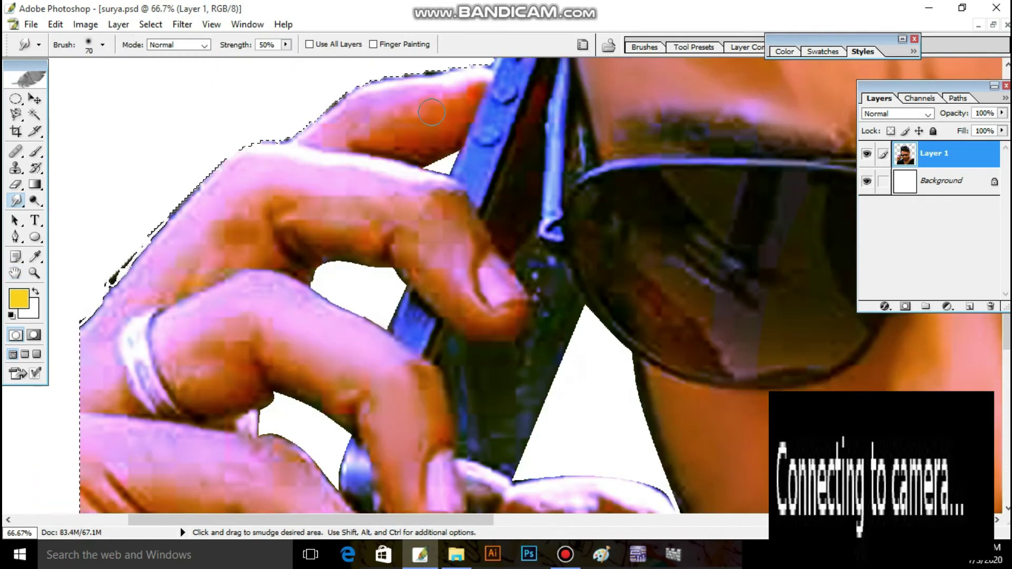
left_click_drag(357, 337, 402, 478)
mouse_move(421, 106)
left_mouse_down()
mouse_move(432, 156)
mouse_move(396, 136)
left_mouse_up()
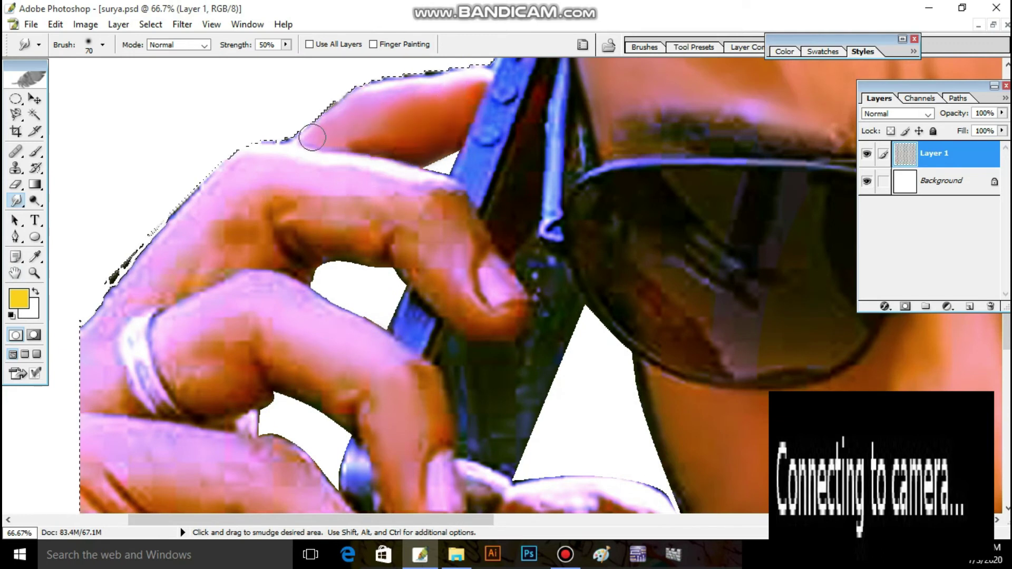
mouse_move(403, 223)
left_mouse_down()
mouse_move(445, 165)
mouse_move(462, 171)
left_mouse_up()
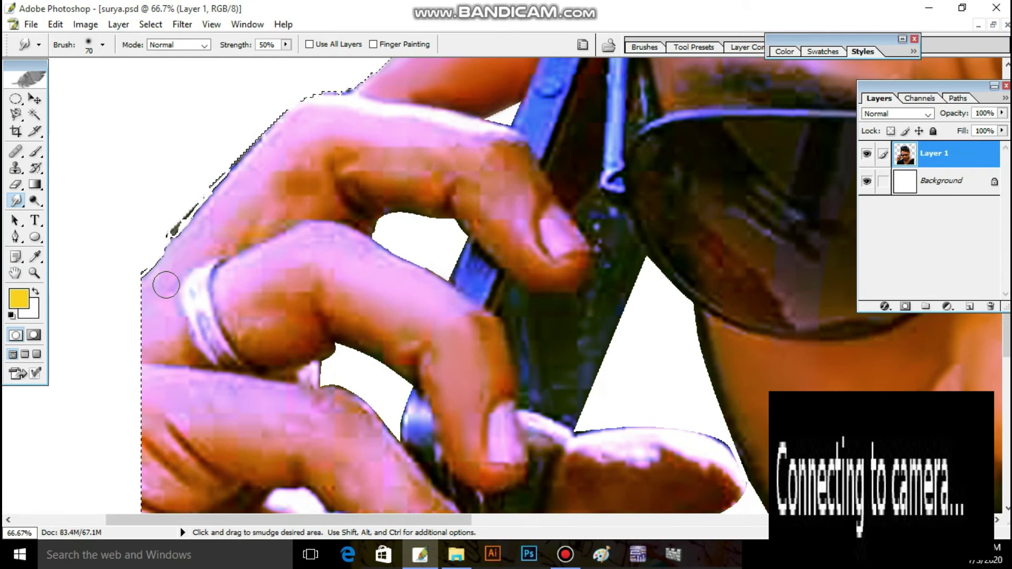
key("bracketright")
mouse_move(280, 158)
left_mouse_down()
mouse_move(348, 188)
mouse_move(362, 140)
mouse_move(418, 151)
mouse_move(468, 140)
left_mouse_up()
key("bracketleft")
- Smooth the skin between the fingers and along the ring finger and its knuckle
scroll(430, 315, "down", 2)
mouse_move(429, 315)
left_mouse_down()
mouse_move(402, 203)
mouse_move(464, 245)
left_mouse_up()
mouse_move(308, 185)
left_mouse_down()
mouse_move(254, 265)
mouse_move(316, 232)
left_mouse_up()
left_click_drag(248, 95, 190, 169)
mouse_move(443, 311)
left_mouse_down()
mouse_move(475, 400)
mouse_move(515, 406)
left_mouse_up()
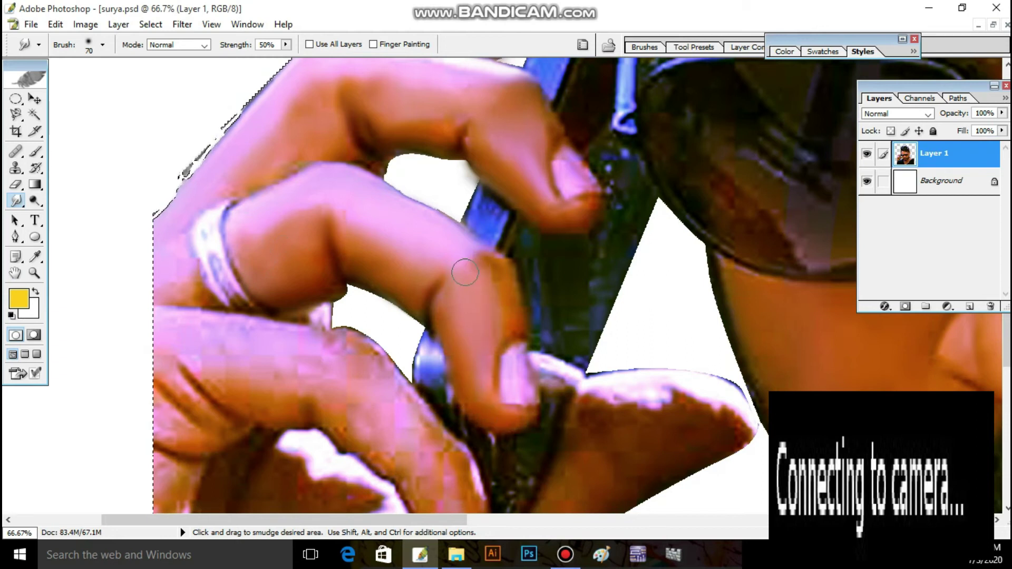
left_click_drag(248, 101, 185, 168)
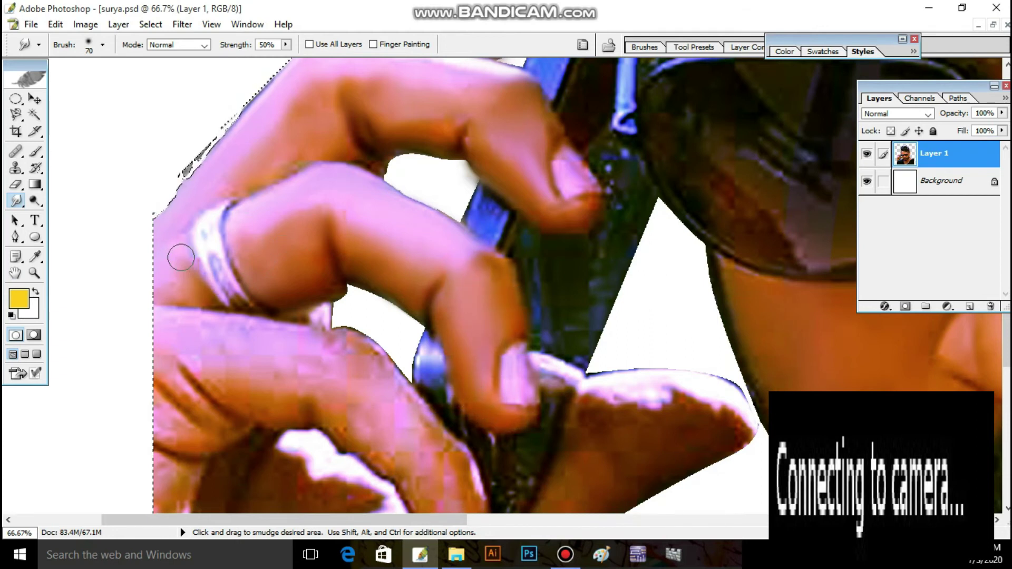
- Even out the palm: its left edge, the dark crease, the lavender streak and pale patch
mouse_move(250, 343)
left_mouse_down()
mouse_move(235, 253)
mouse_move(372, 308)
left_mouse_up()
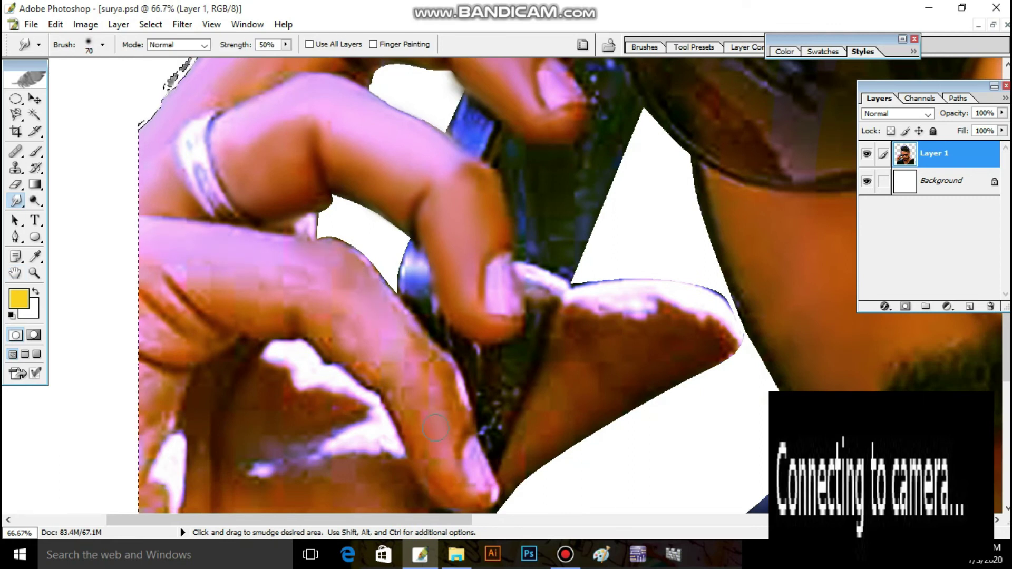
left_click_drag(485, 477, 506, 393)
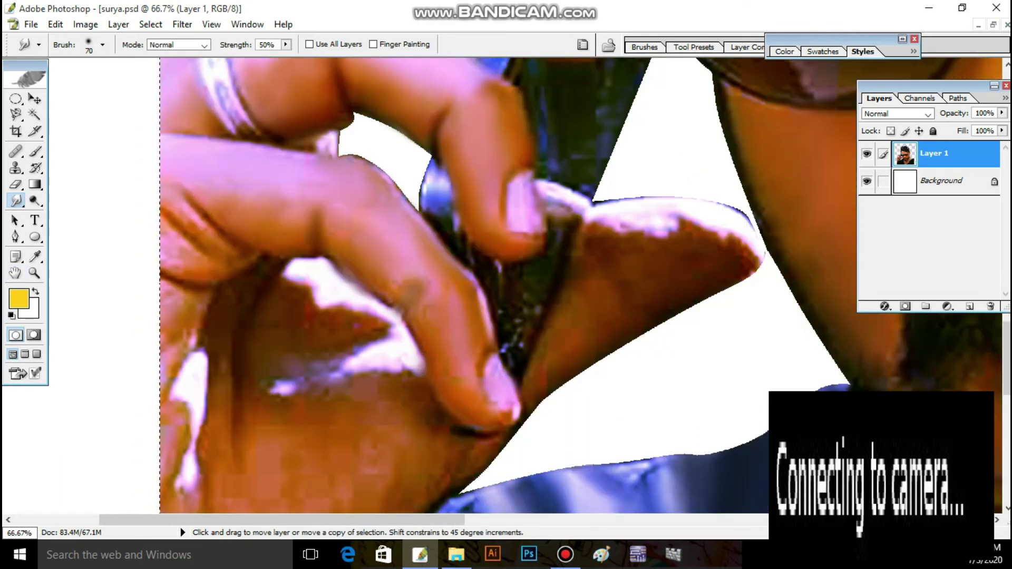
mouse_move(196, 401)
left_mouse_down()
mouse_move(159, 264)
mouse_move(187, 190)
left_mouse_up()
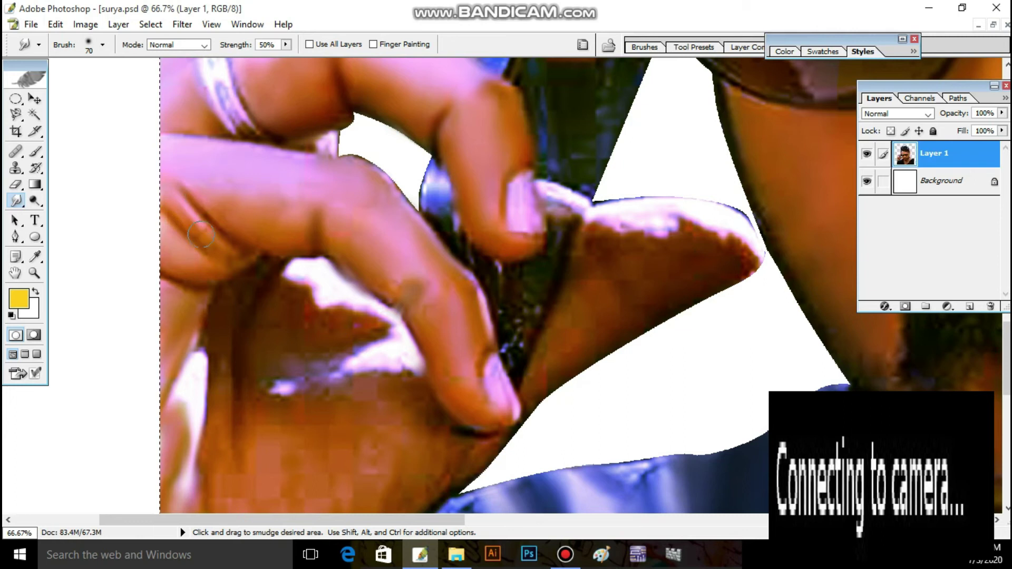
left_click_drag(232, 315, 216, 443)
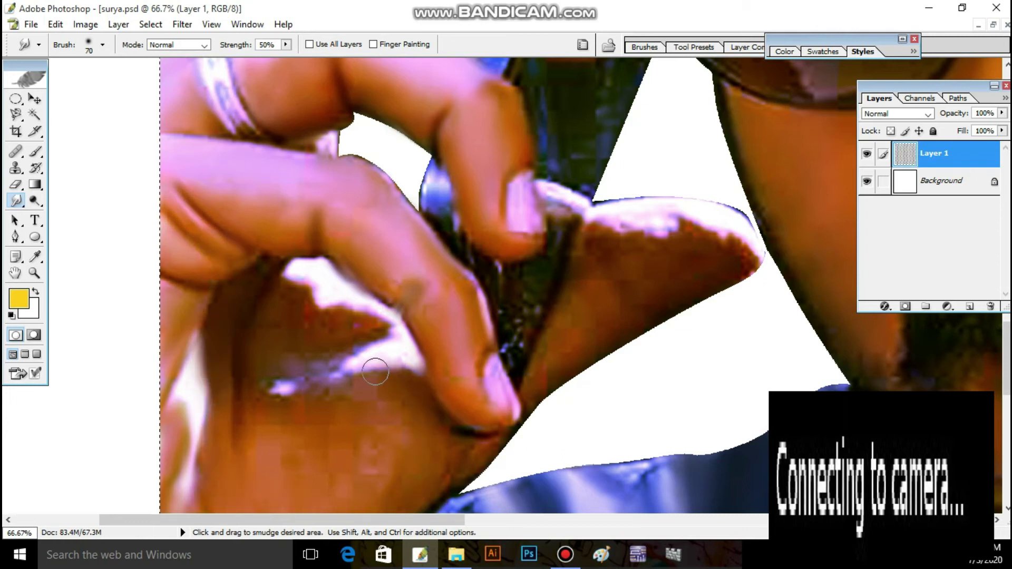
left_click_drag(417, 375, 258, 383)
left_click_drag(345, 322, 305, 295)
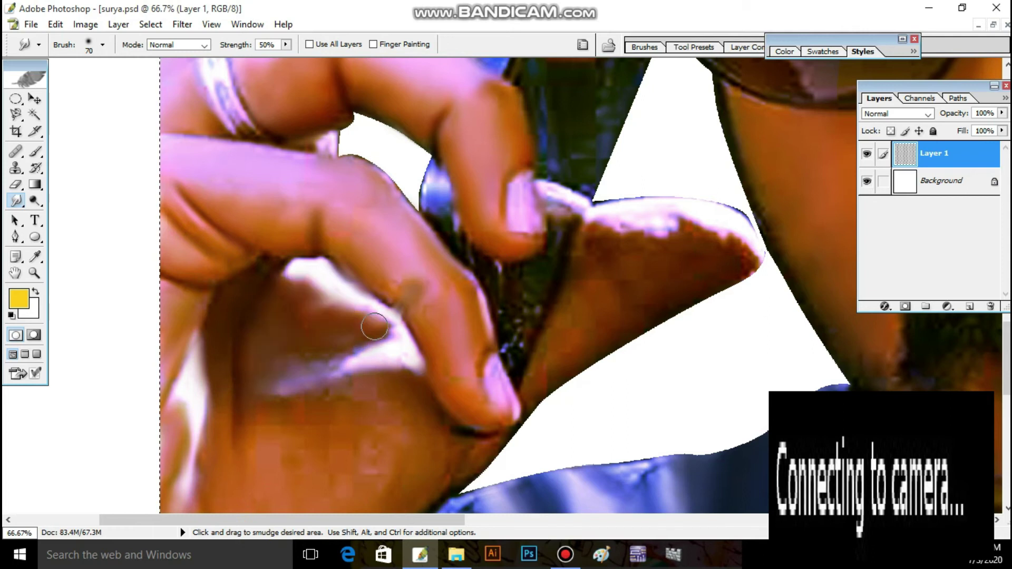
mouse_move(283, 464)
left_mouse_down()
mouse_move(291, 415)
mouse_move(200, 343)
left_mouse_up()
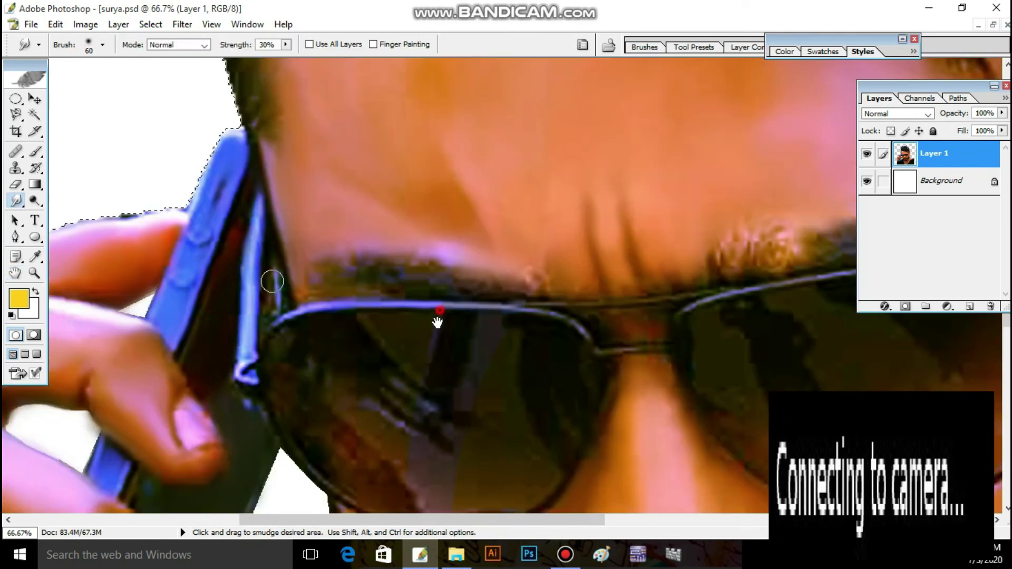
- Zoom in on the lower face and add a new empty Layer 2
key("h")
key("ctrl+minus")
key("ctrl+minus")
key("ctrl+plus")
key("p")
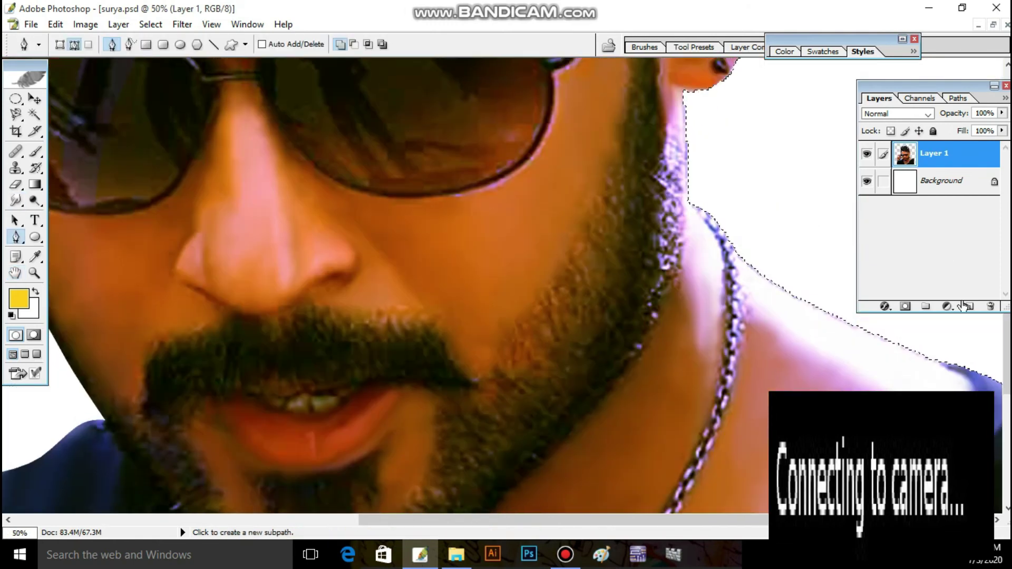
left_click(970, 306)
- Make a pen-outlined selection of the cheek below the sunglasses and sample a light skin tone
left_click(332, 208)
left_click_drag(417, 297, 433, 330)
left_click_drag(544, 302, 537, 246)
left_click(498, 173)
left_click(408, 158)
left_click(315, 187)
left_click(332, 208)
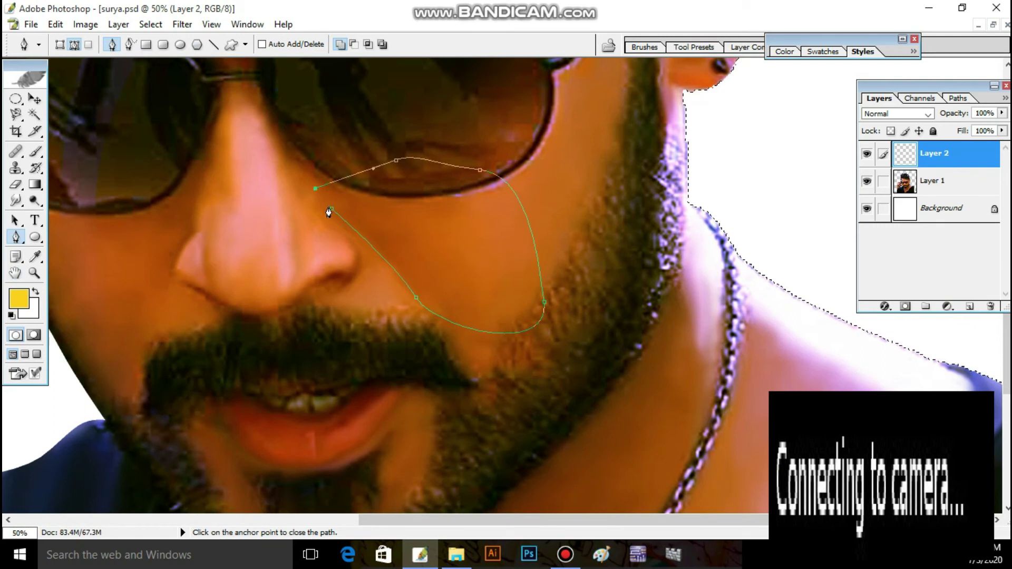
right_click(351, 183)
left_click(402, 252)
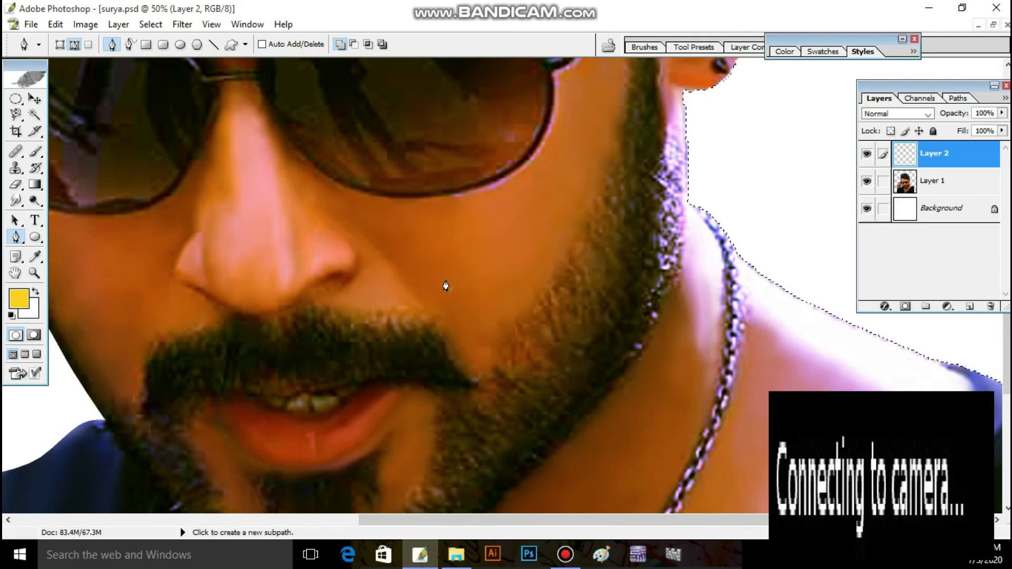
key("i")
left_click(147, 289)
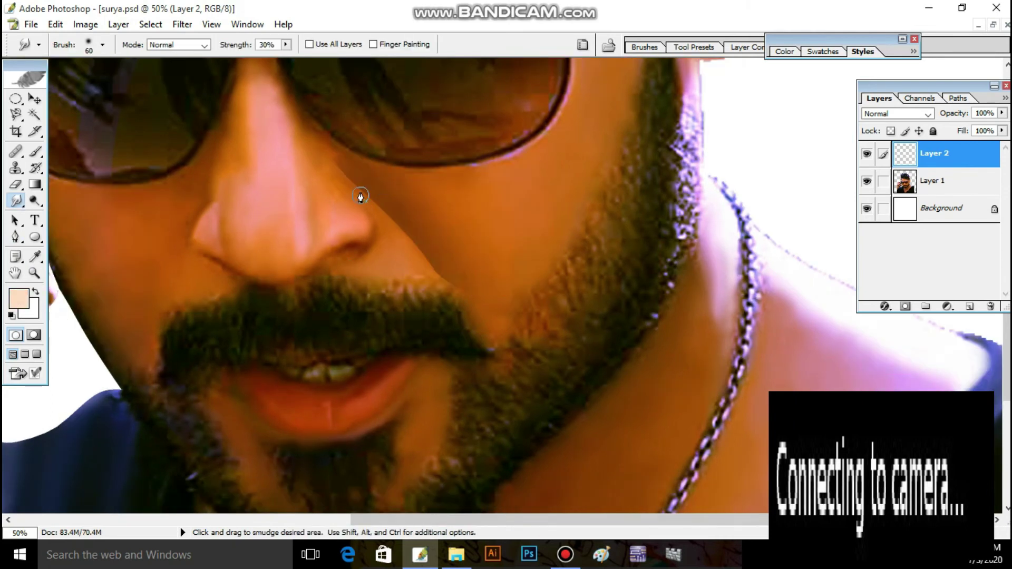
- Trace a pen outline of the cheek triangle right of the nose along the nostril
key("p")
left_click(355, 192)
left_click_drag(441, 287, 445, 289)
left_click(442, 289)
left_click_drag(332, 274, 332, 279)
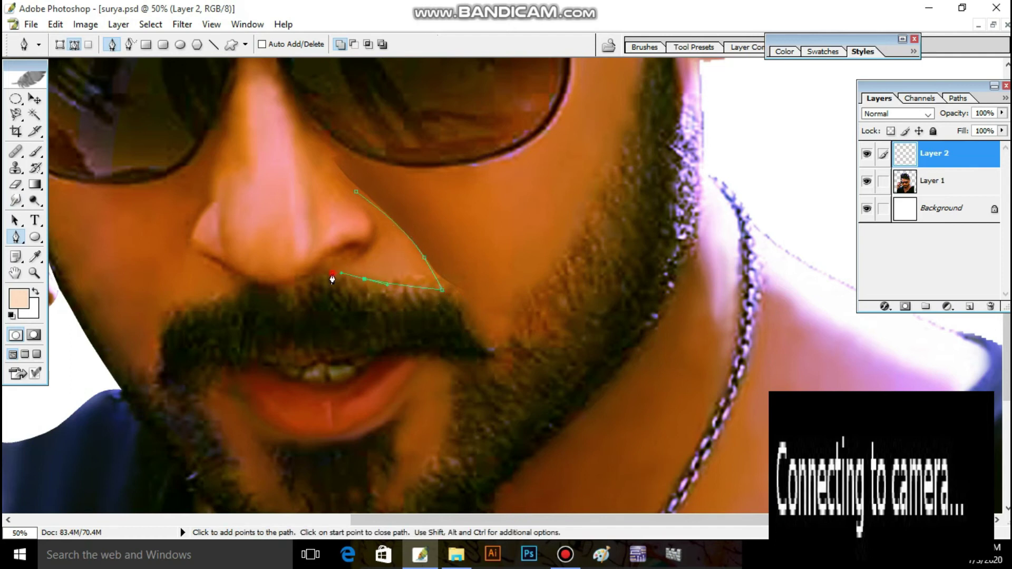
left_click_drag(376, 229, 364, 199)
left_click(357, 192)
- Remove the outline's looping curve, make it a selection, and paint light peach inside at 30% opacity
right_click(458, 194)
left_click(356, 199)
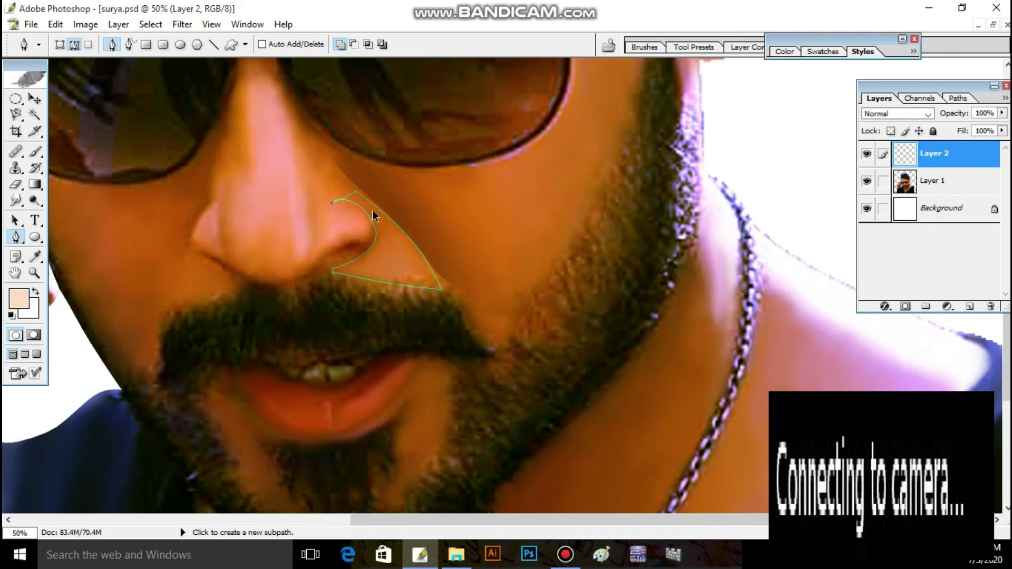
left_click(358, 201, "alt")
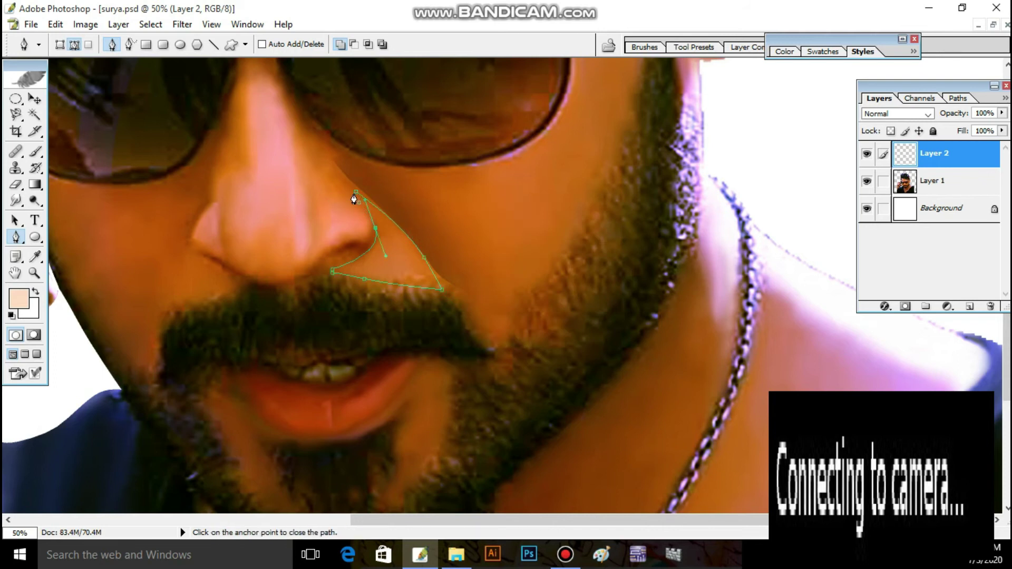
right_click(429, 192)
left_click(486, 262)
key("Return")
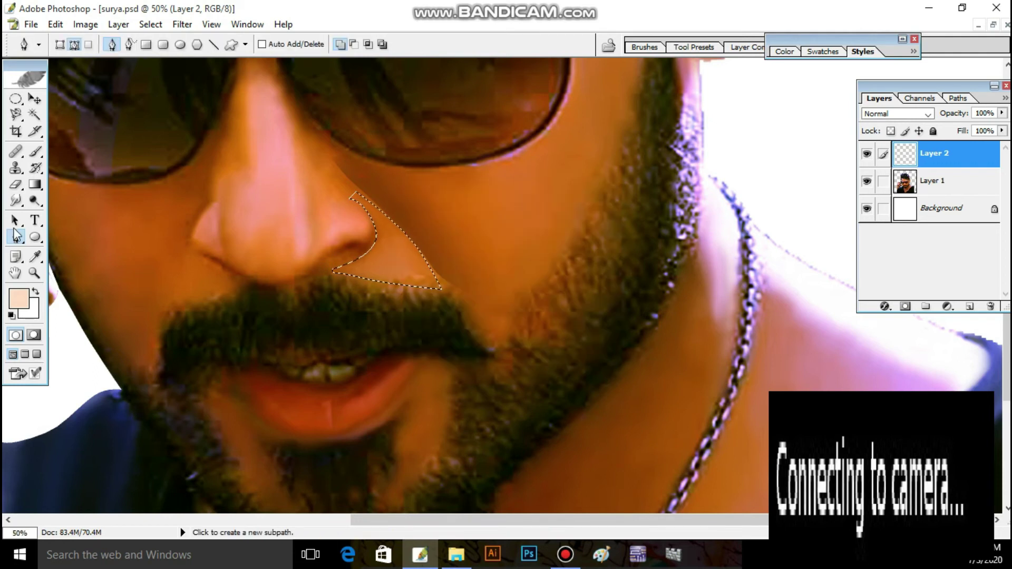
left_click(35, 152)
left_click_drag(362, 216, 363, 164)
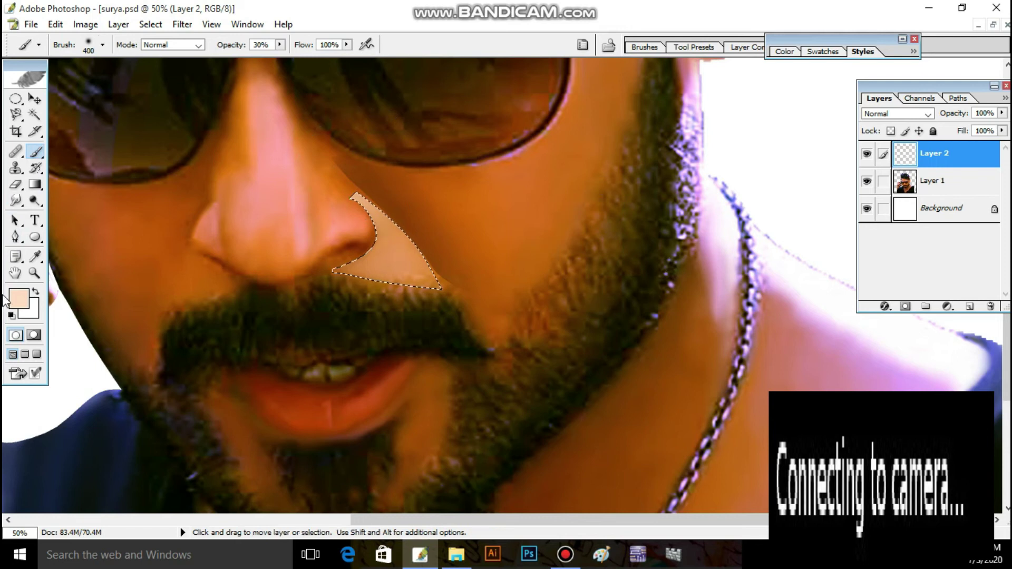
- Deselect, zoom to 66.7%, and trace a pen outline of the triangle left of the nose above the mustache
key("ctrl+d")
key("h")
key("ctrl+plus")
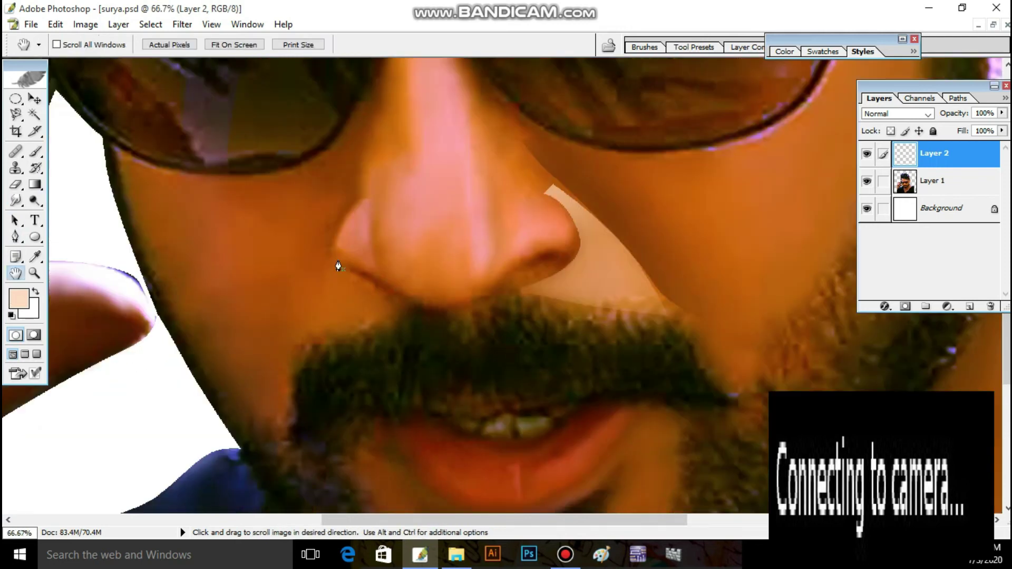
left_click_drag(338, 267, 343, 273)
key("p")
left_click(335, 267)
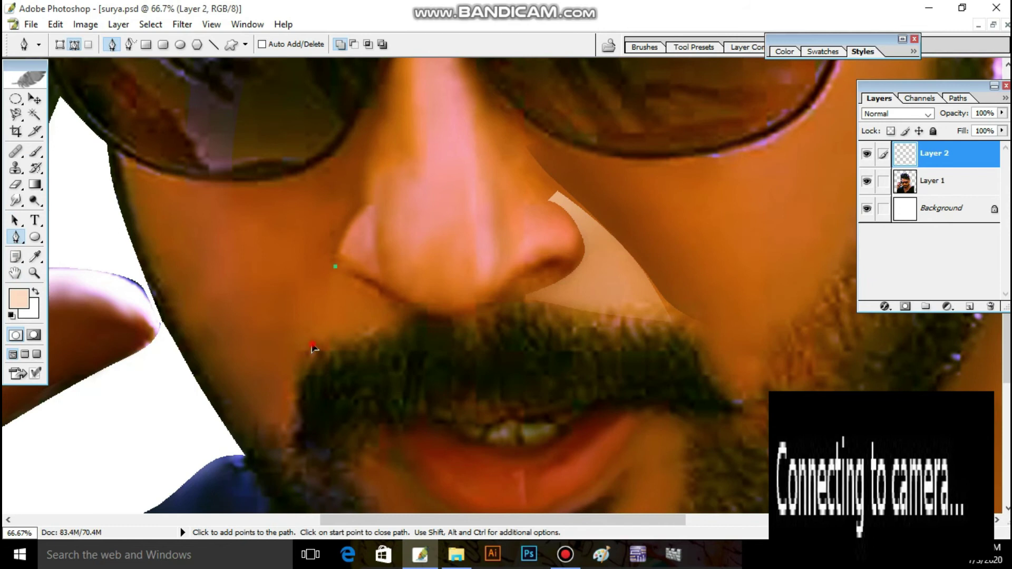
left_click_drag(314, 340, 310, 357)
left_click_drag(394, 325, 414, 317)
left_click_drag(351, 282, 342, 275)
left_click(335, 271)
- Turn the left-of-nose outline into a selection, brush light skin tone into it, then deselect
right_click(441, 329)
left_click(440, 305)
key("Return")
left_click(37, 154)
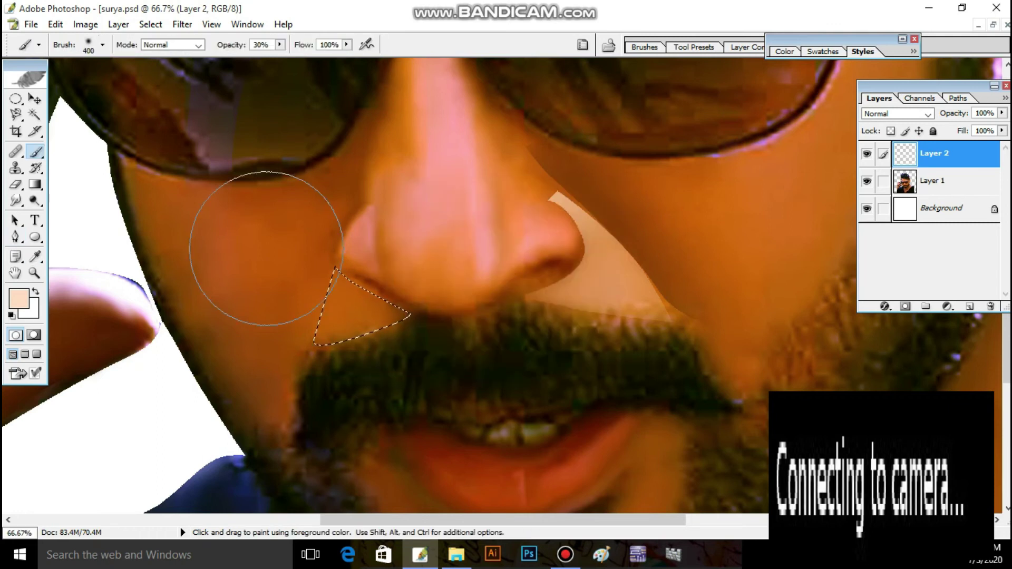
left_click_drag(294, 158, 364, 300)
key("ctrl+d")
left_click_drag(577, 384, 308, 375)
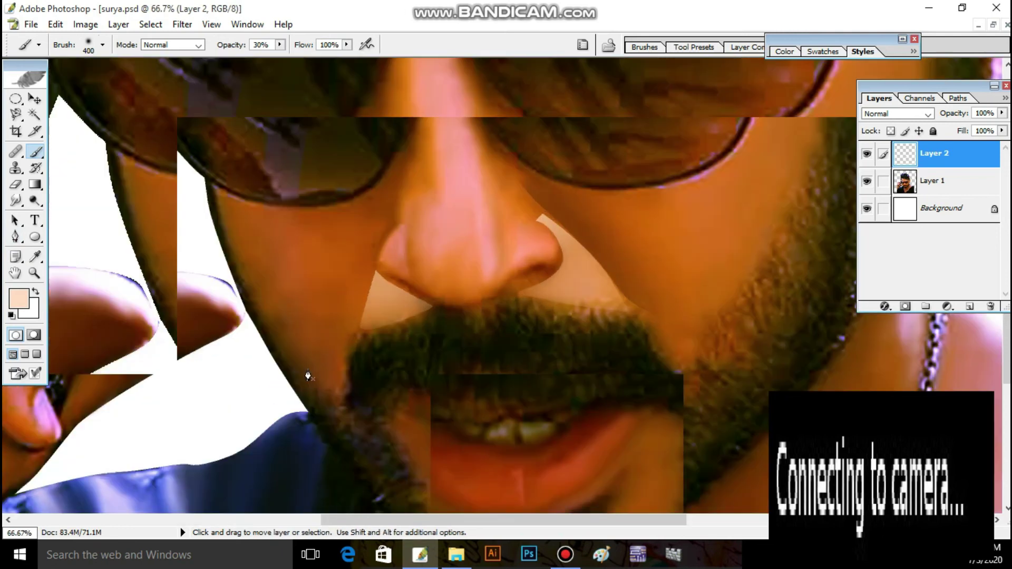
- Smudge the pale patch edges along both sides of the nose, then reselect the nose-side triangle
key("r")
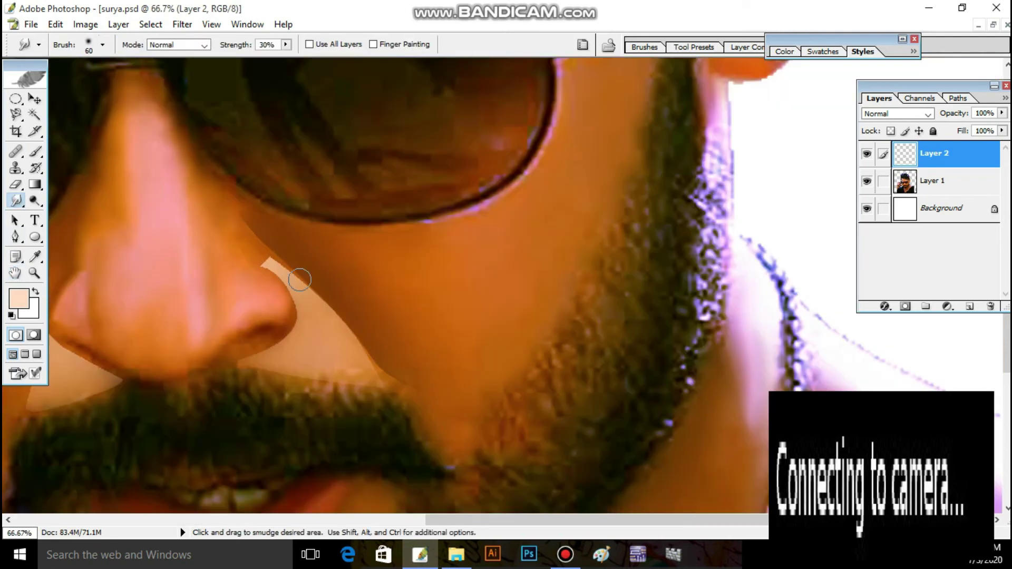
mouse_move(271, 262)
left_mouse_down()
mouse_move(260, 242)
mouse_move(276, 251)
mouse_move(250, 237)
mouse_move(281, 245)
left_mouse_up()
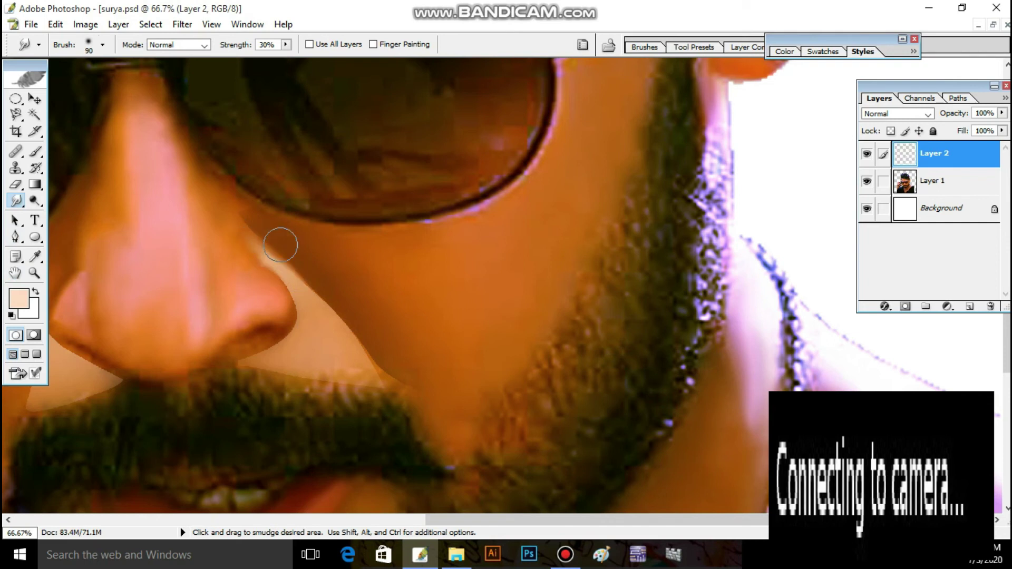
mouse_move(309, 282)
left_mouse_down()
mouse_move(379, 368)
mouse_move(260, 369)
left_mouse_up()
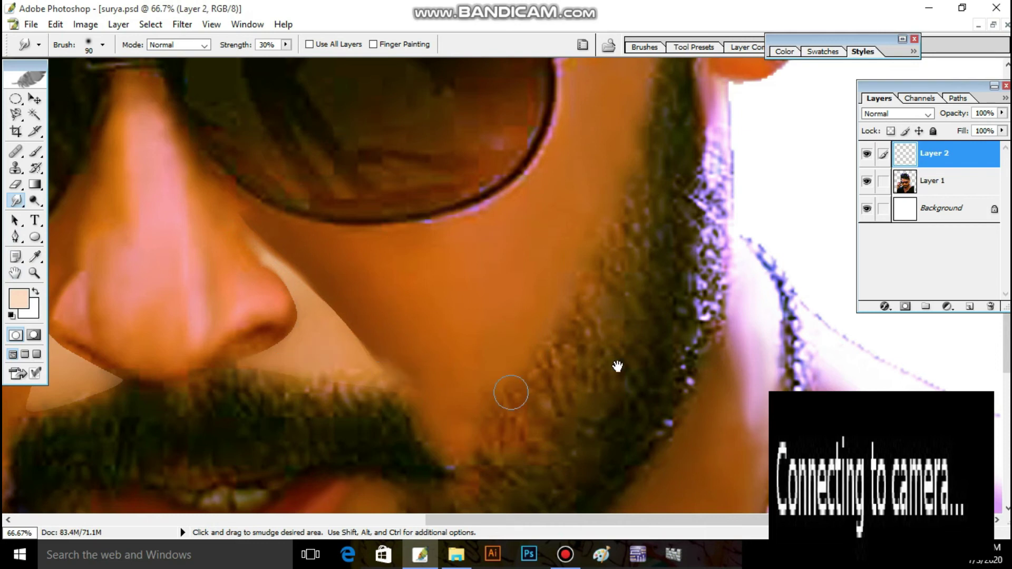
scroll(614, 366, "down", 3)
scroll(547, 373, "left", 5)
left_click_drag(335, 299, 316, 306)
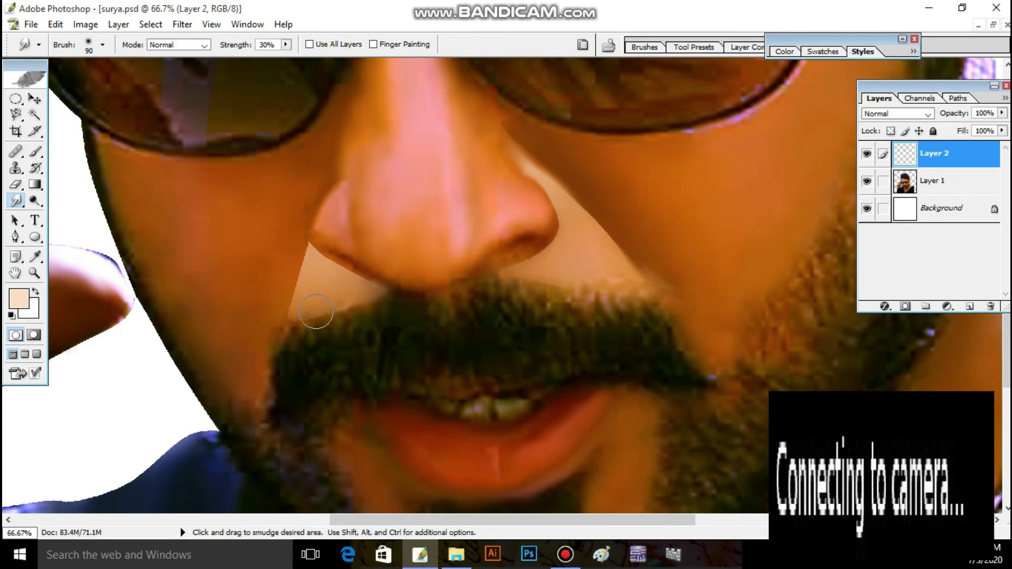
key("ctrl+shift+d")
- Choose a brown foreground and paint it with a 90 px brush inside the nostril-side triangle at 100% zoom
key("b")
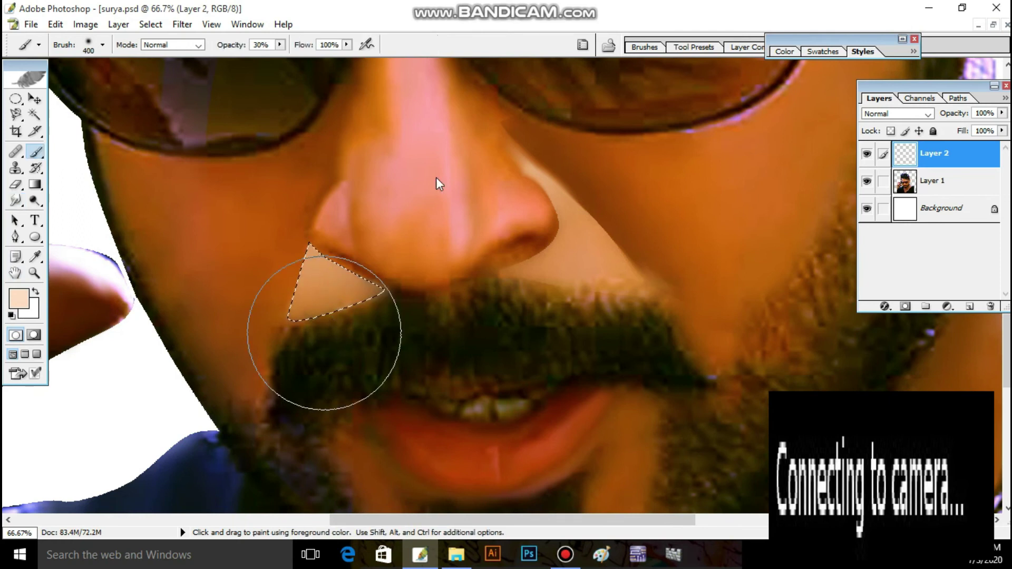
key("w")
right_click(435, 177)
left_click(411, 145)
key("b")
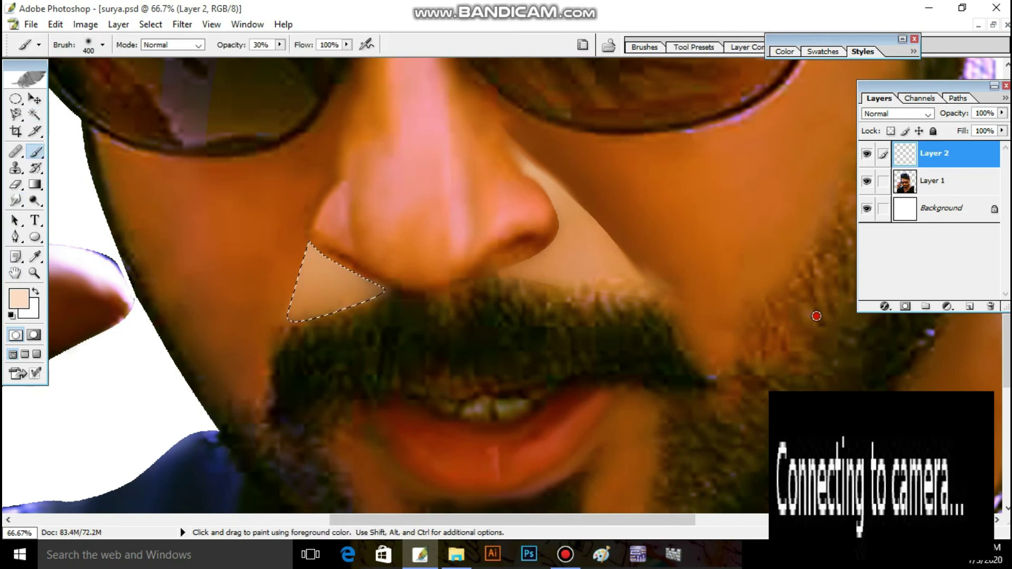
left_click(19, 299)
key("Return")
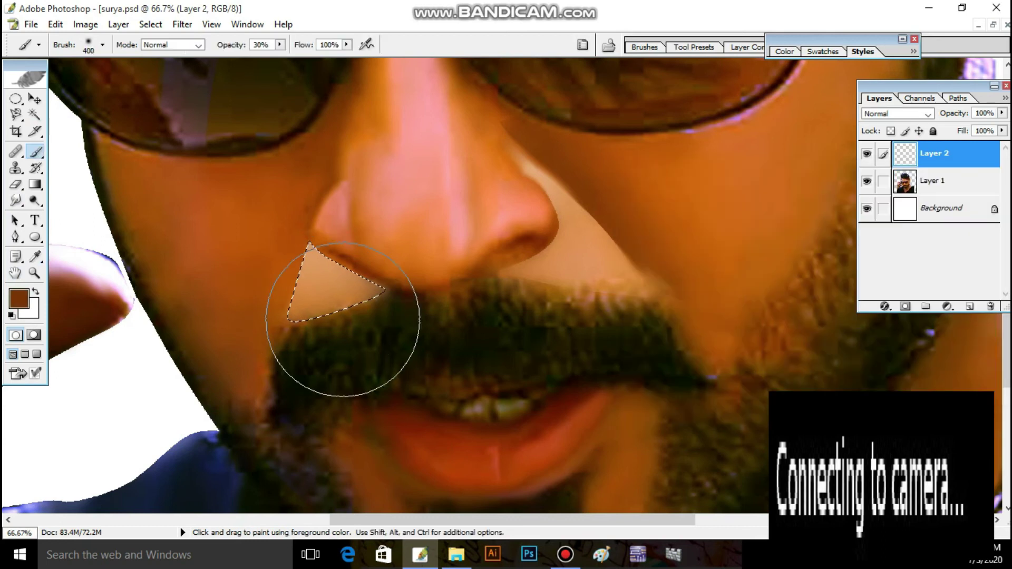
key("ctrl+plus")
scroll(393, 291, "up", 1)
scroll(343, 306, "left", 2)
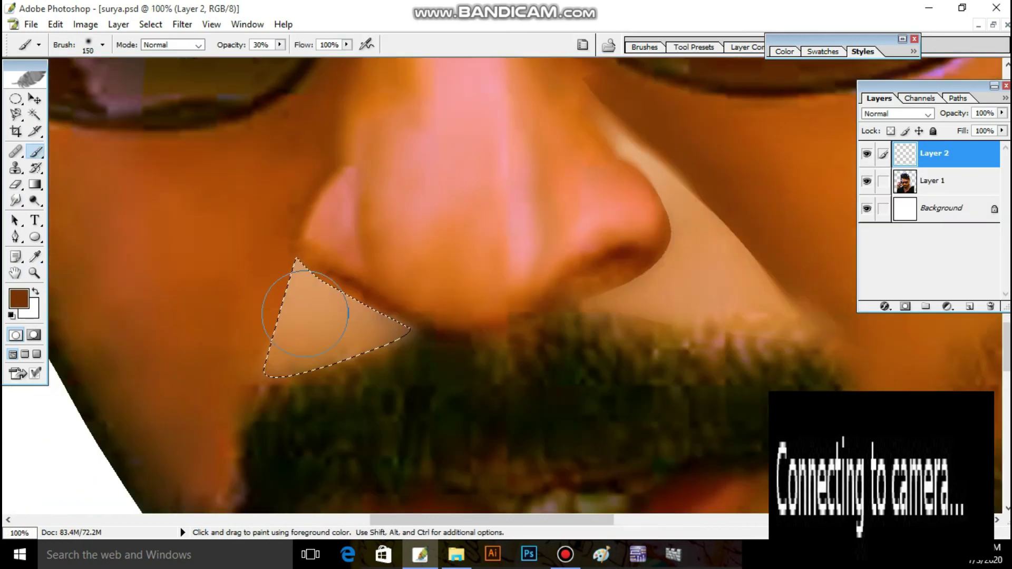
key("bracketleft")
key("bracketleft")
key("bracketleft")
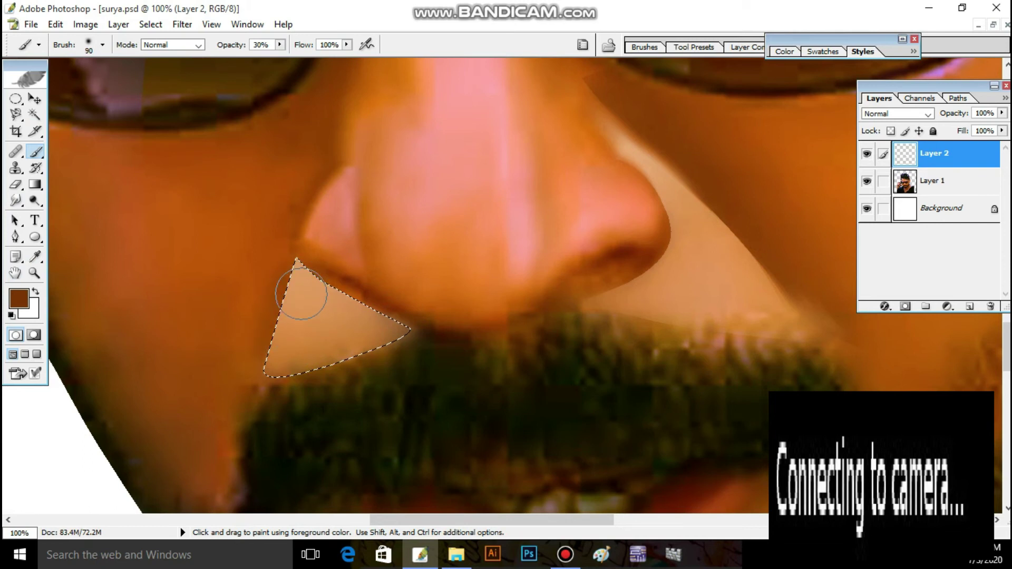
mouse_move(304, 290)
left_mouse_down()
mouse_move(298, 342)
mouse_move(378, 357)
left_mouse_up()
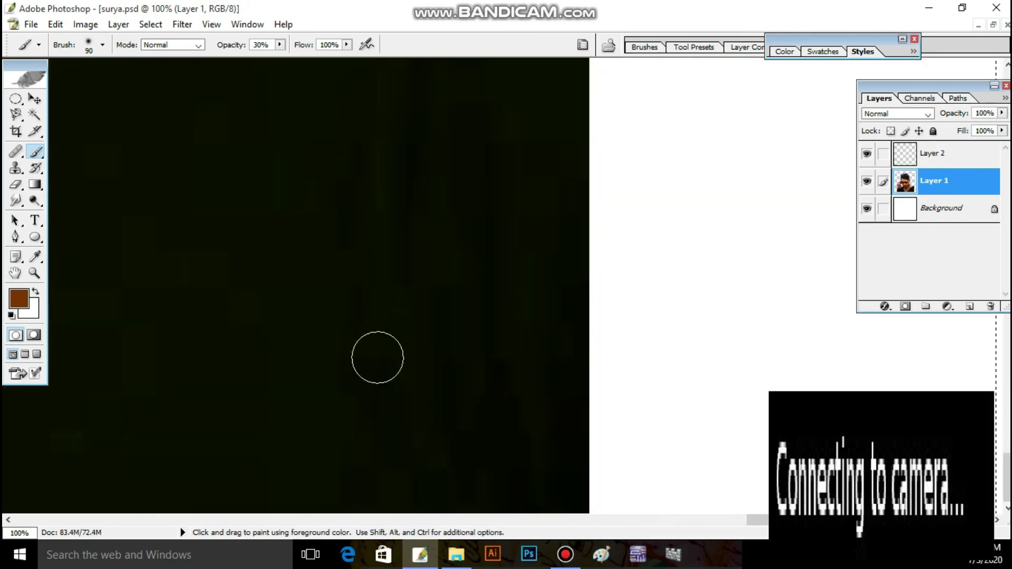
- Make Layer 2 active, clear the triangle selection, and smudge the mustache into the nose-side patch
key("ctrl+minus")
key("ctrl+minus")
key("ctrl+minus")
key("ctrl+minus")
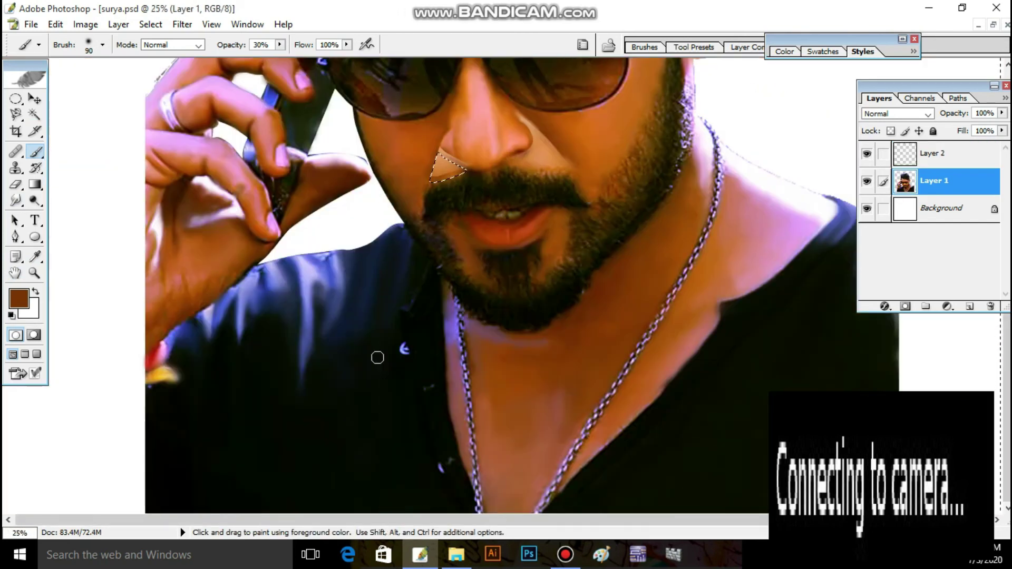
key("ctrl+plus")
key("ctrl+plus")
key("ctrl+plus")
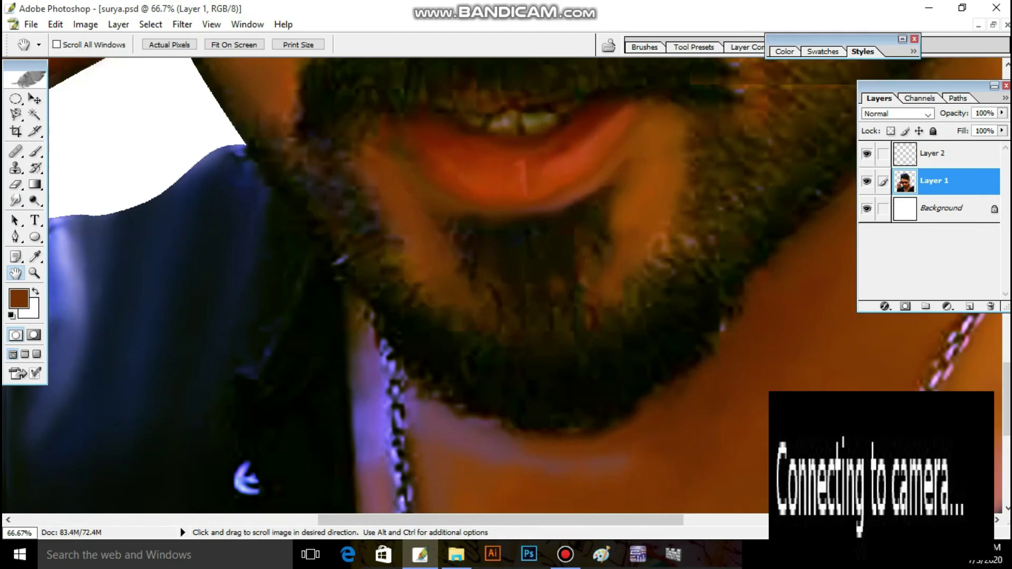
left_click_drag(357, 15, 333, 219)
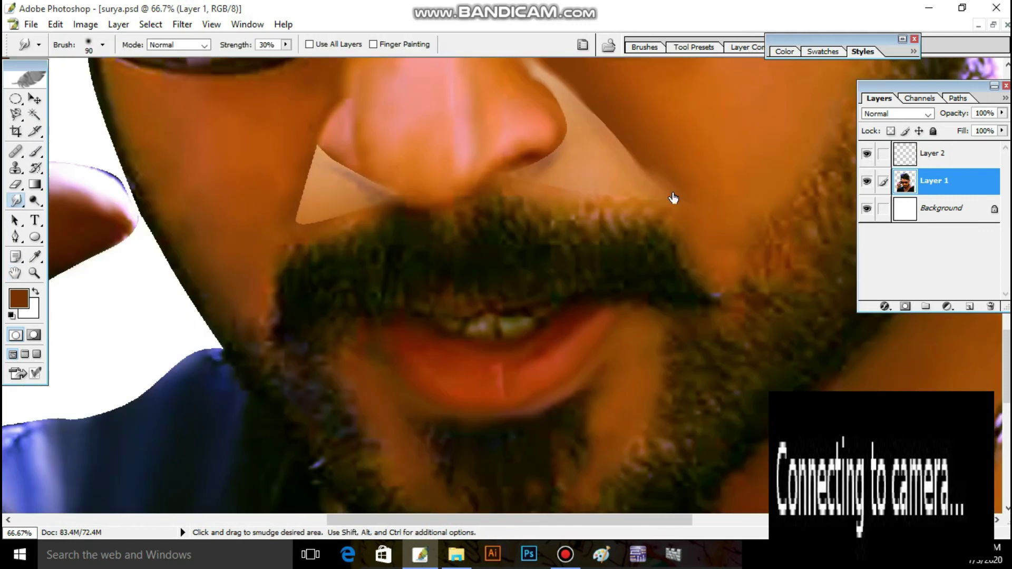
left_click(944, 154)
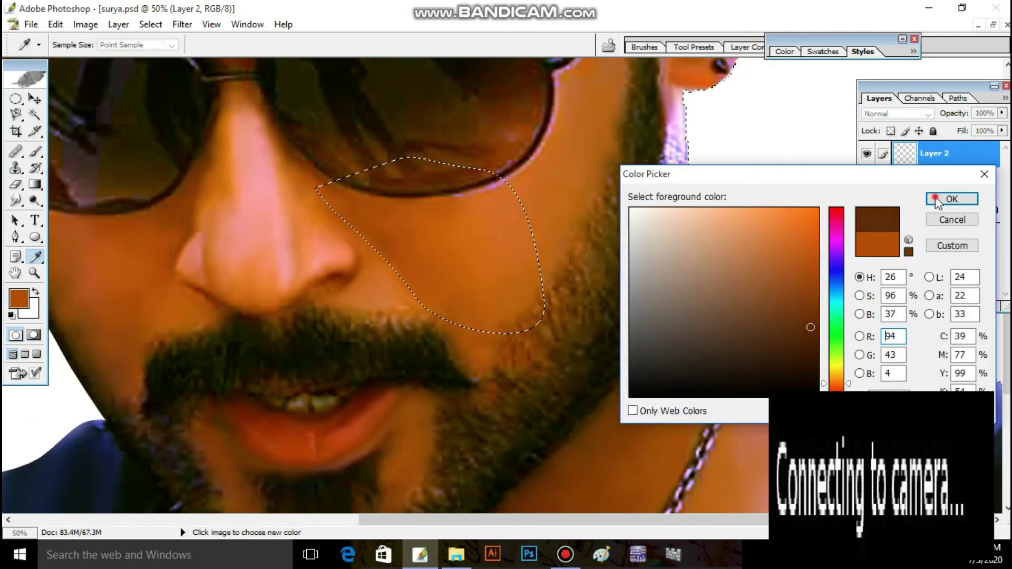
key("v")
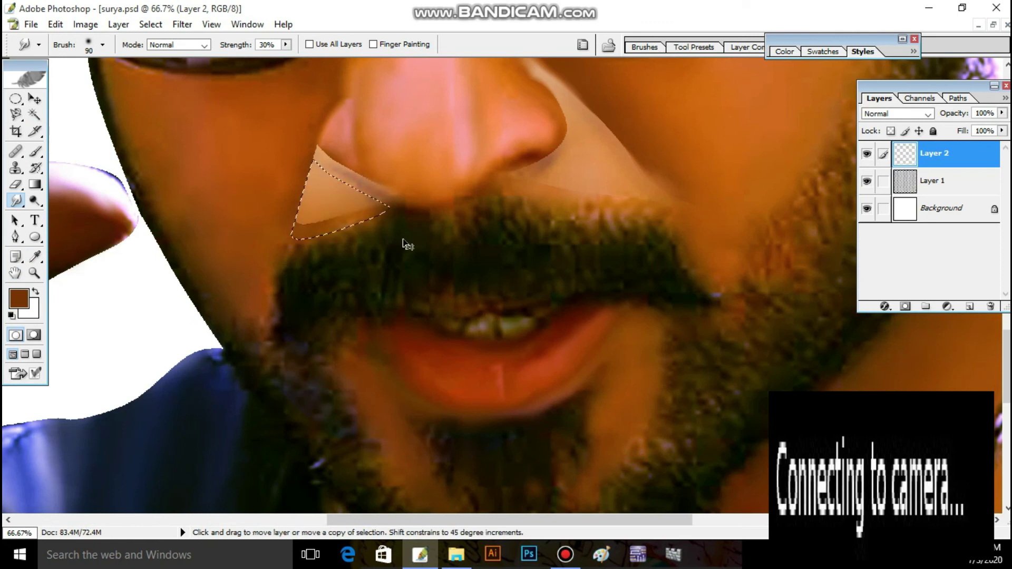
scroll(403, 242, "down", 1)
key("ctrl+d")
left_click_drag(403, 240, 334, 227)
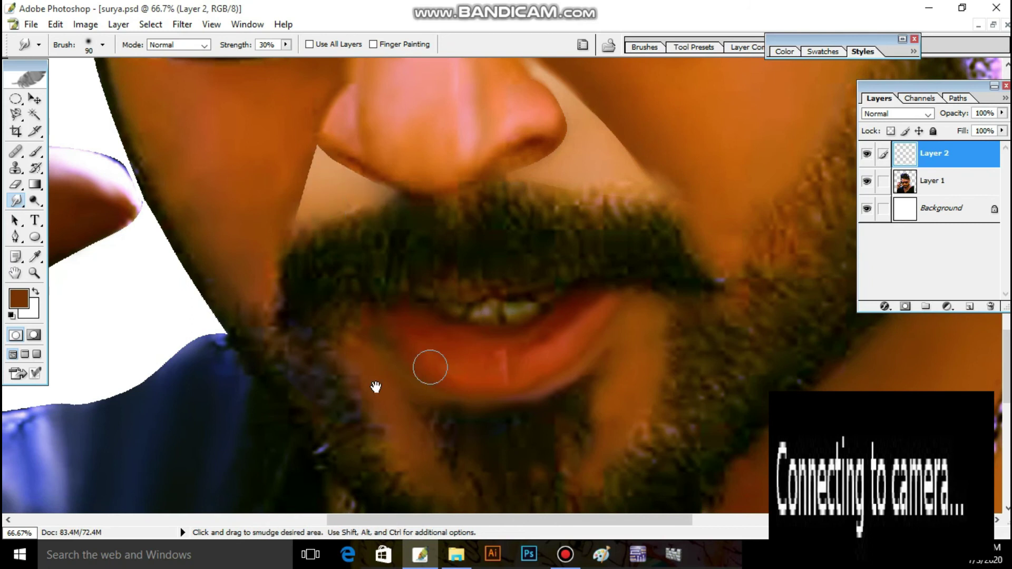
key("h")
key("p")
scroll(586, 219, "down", 3)
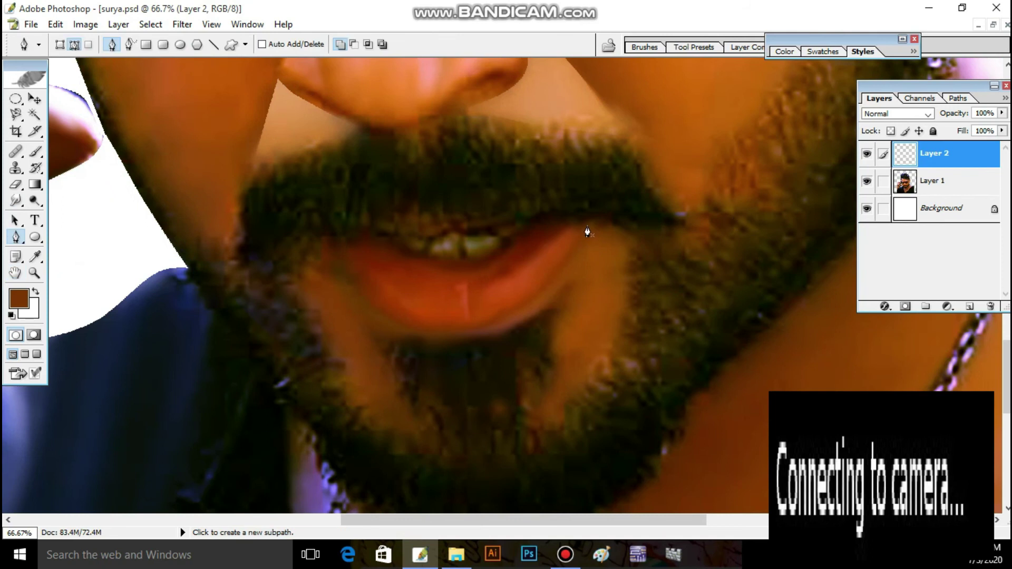
- Make Layer 1 active and trace a closed pen path around the lower lip
key("alt+bracketleft")
left_click(601, 221)
left_click_drag(418, 328, 317, 301)
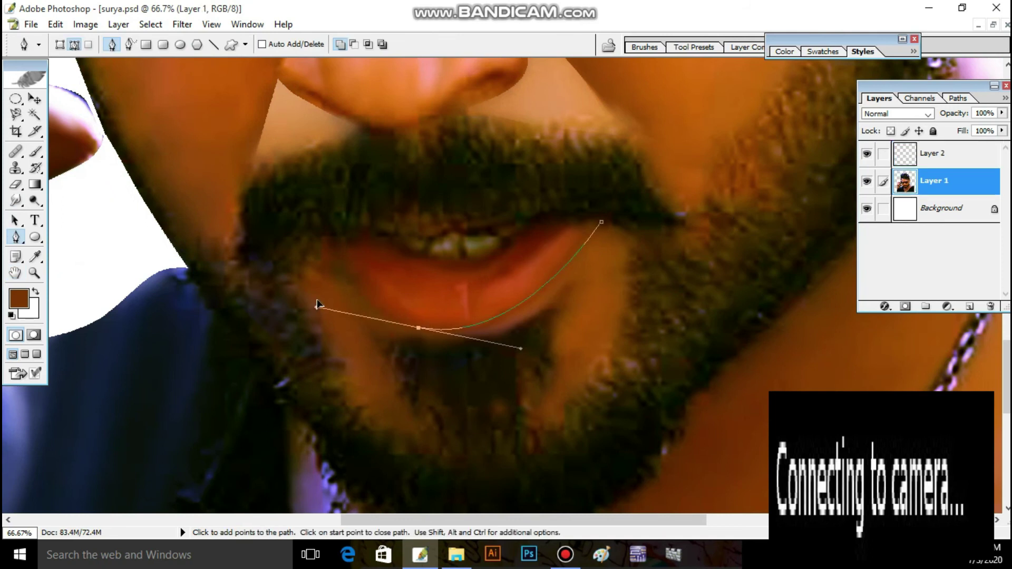
left_click_drag(418, 328, 470, 330)
left_click_drag(342, 254, 335, 207)
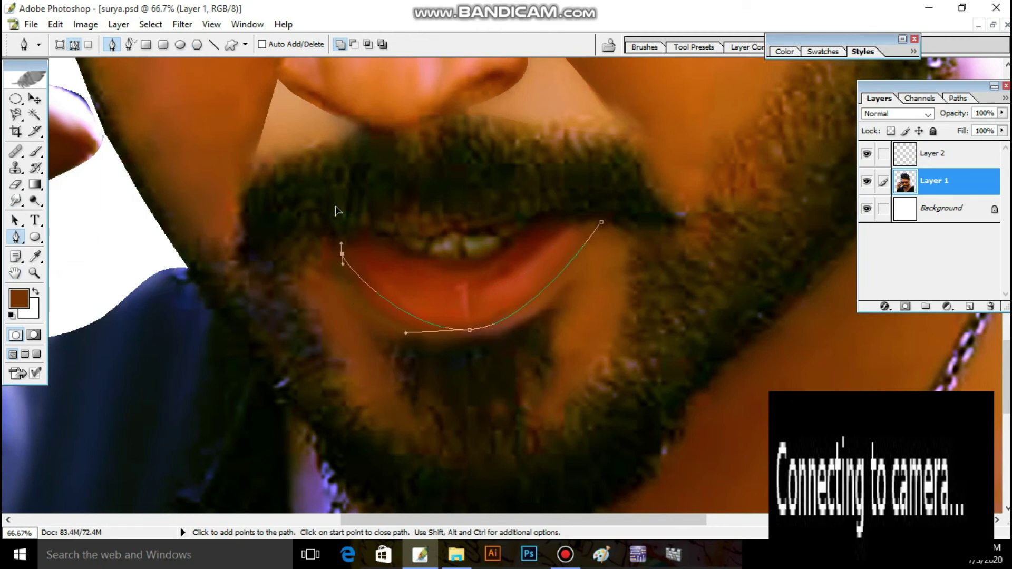
left_click_drag(395, 243, 432, 262)
left_click_drag(529, 230, 536, 222)
left_click_drag(601, 222, 609, 217)
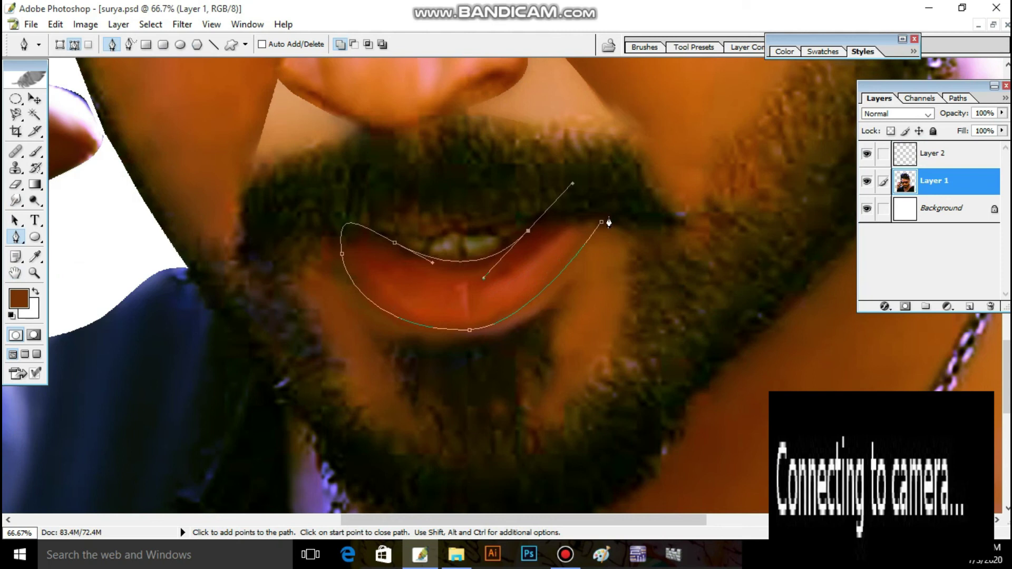
- Convert the lip path to a selection and bring up the foreground colour chooser
right_click(622, 265)
left_click(628, 263)
key("Return")
key("i")
left_click(19, 301)
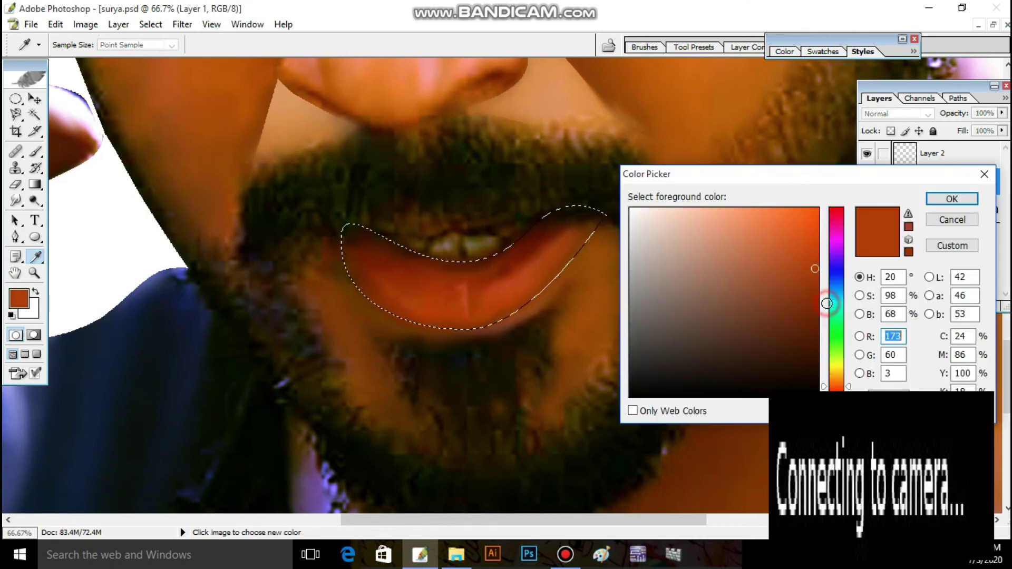
- Choose a dark reddish-brown foreground colour for the lower lip
left_click(827, 304)
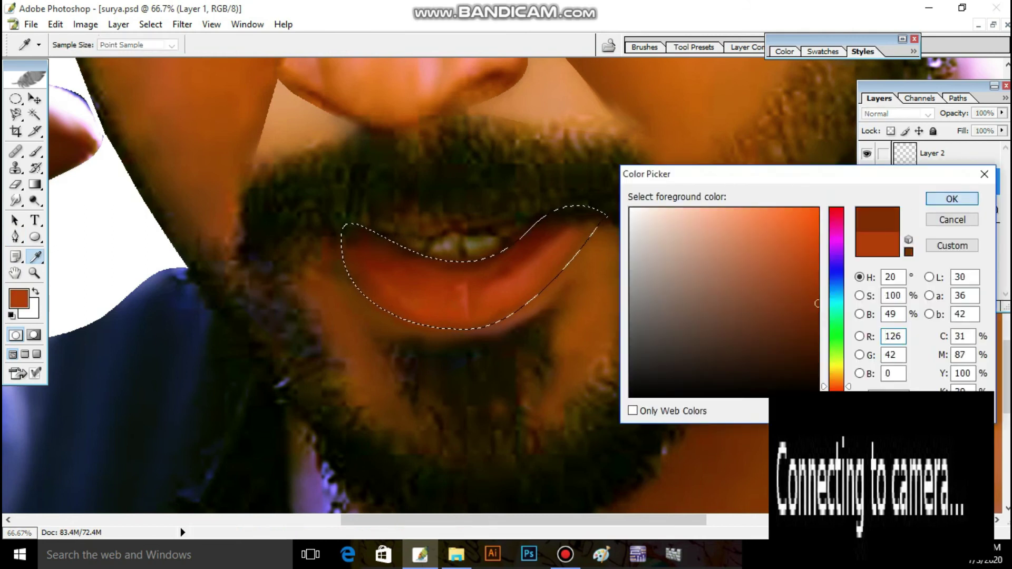
key("Return")
key("b")
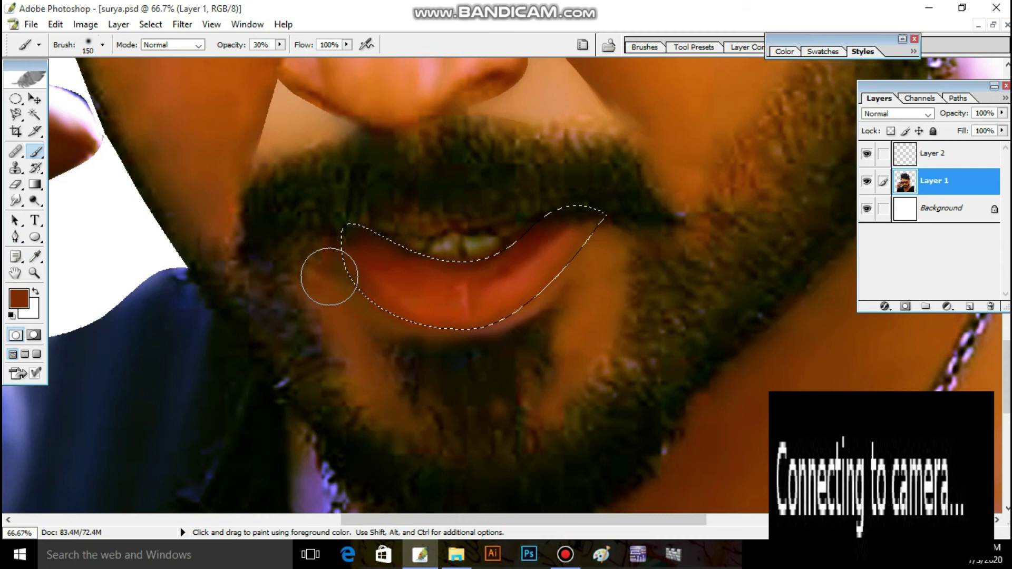
key("v")
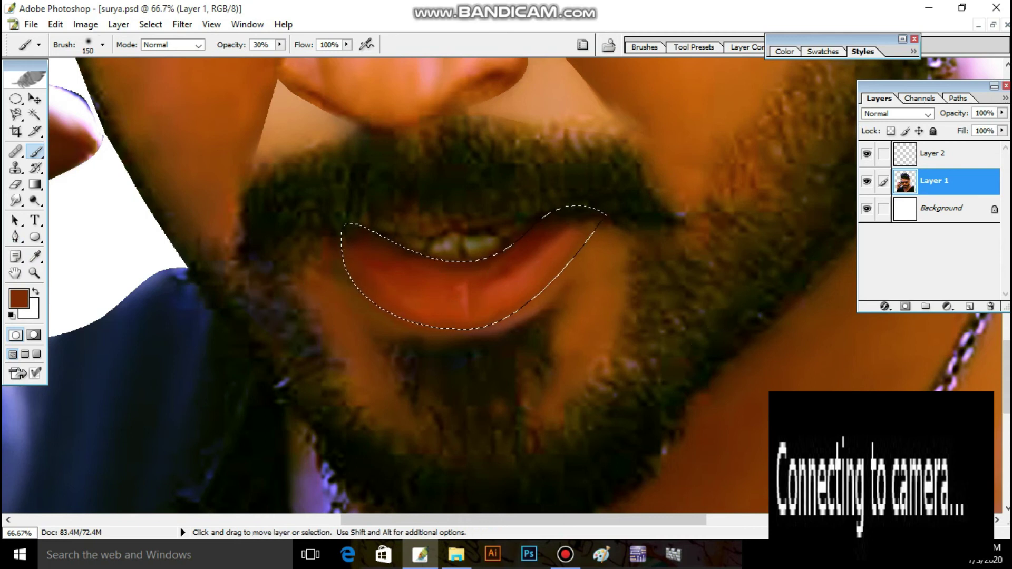
- Check the lip selection, try 60% then 100% opacity, and brush the lower lip redder
key("w")
right_click(462, 277)
key("Escape")
key("6")
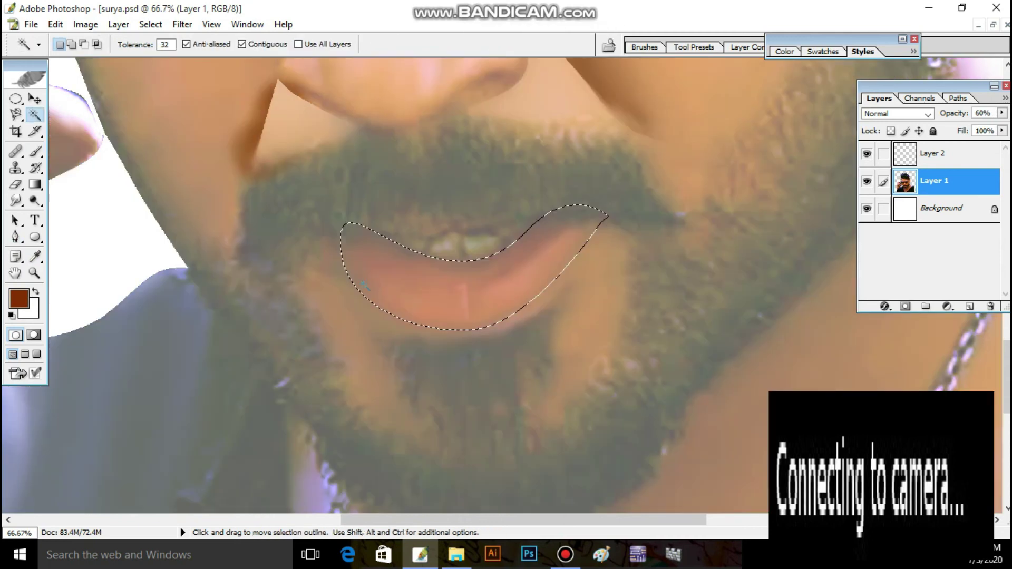
key("0")
key("b")
left_click_drag(362, 283, 334, 275)
- Pick a darker lip colour and paint the lower lip a darker red
key("w")
right_click(376, 305)
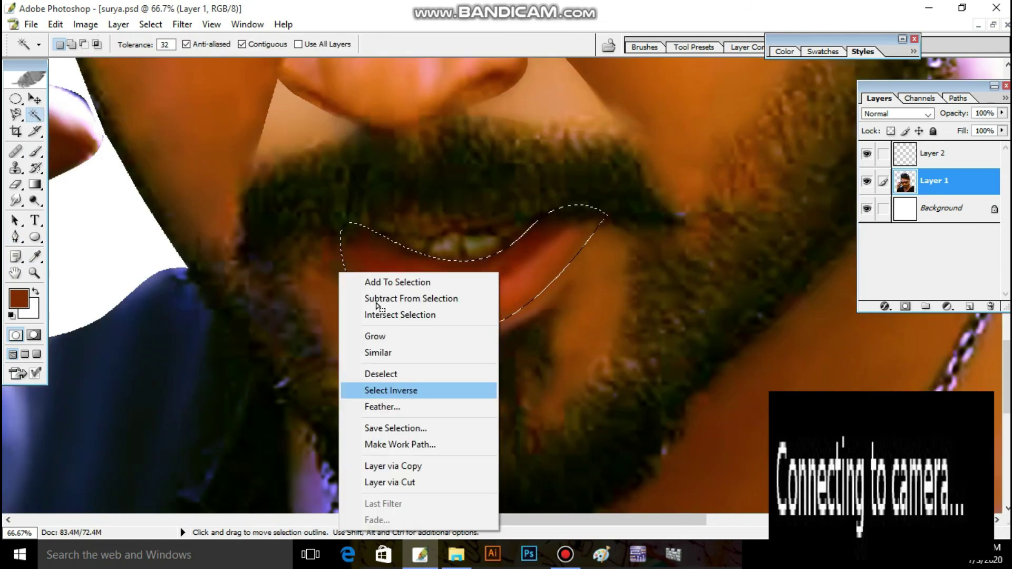
key("Escape")
left_click(19, 298)
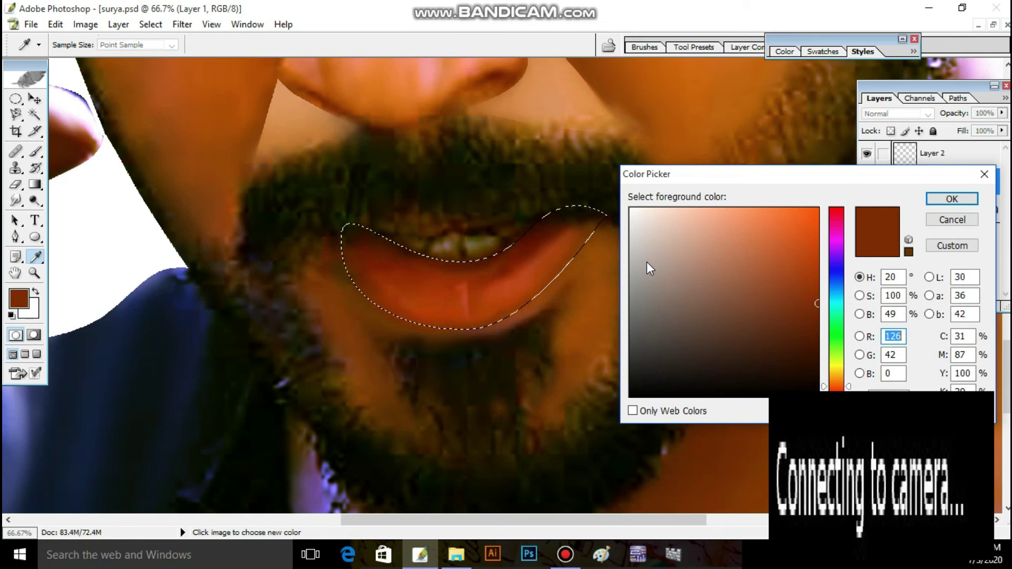
left_click(473, 277)
key("Return")
key("b")
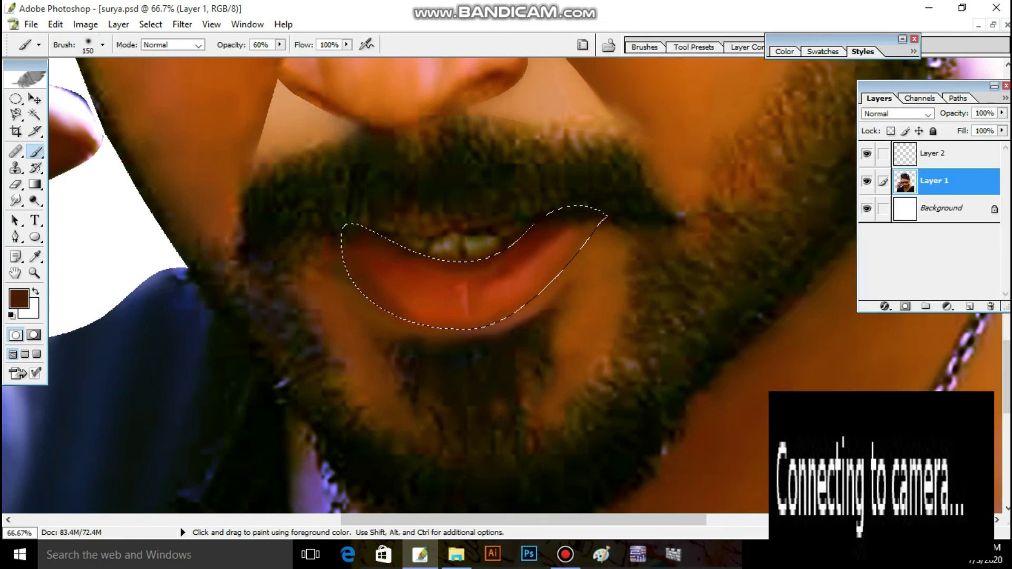
left_click_drag(432, 290, 548, 305)
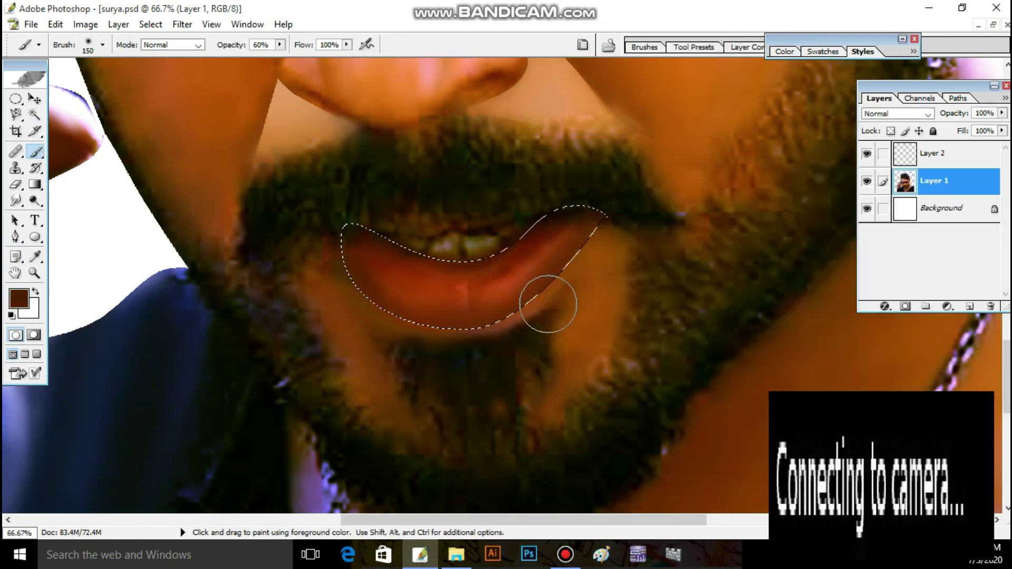
- Deselect and then restore the lower lip selection, and cancel a Save As dialog
key("ctrl+d")
key("v")
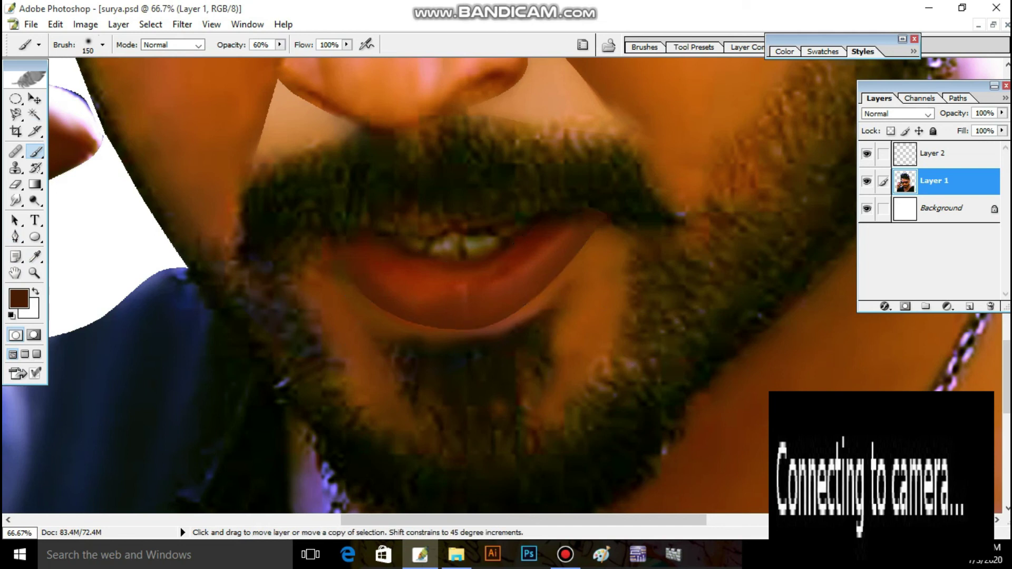
key("ctrl+z")
key("ctrl+shift+s")
left_click(691, 328)
key("bracketleft")
key("bracketleft")
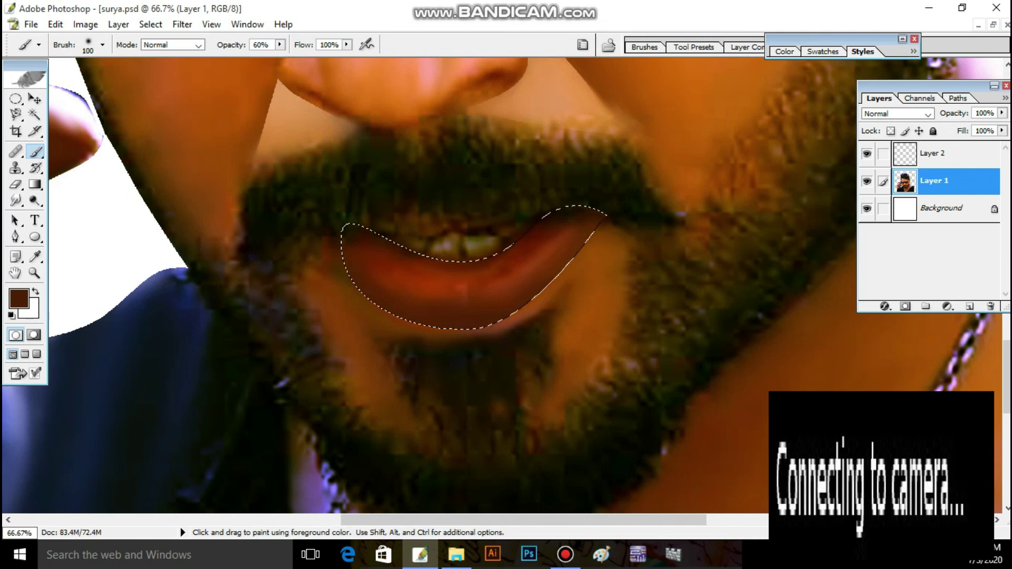
- Smudge the lower lip's left corner and upper edge, keeping the lip selected
key("r")
left_click_drag(372, 225, 406, 255)
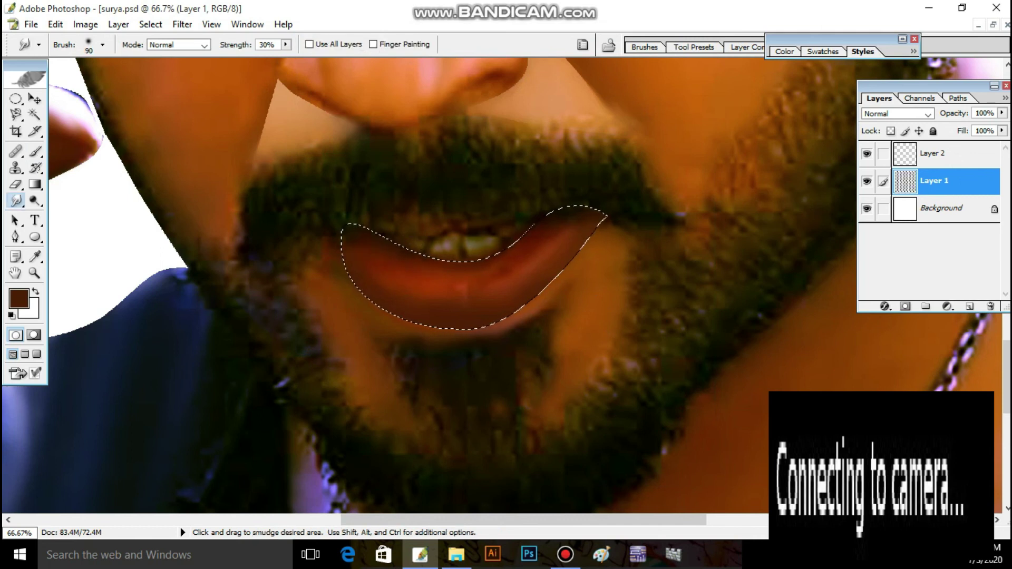
left_click_drag(525, 242, 502, 280)
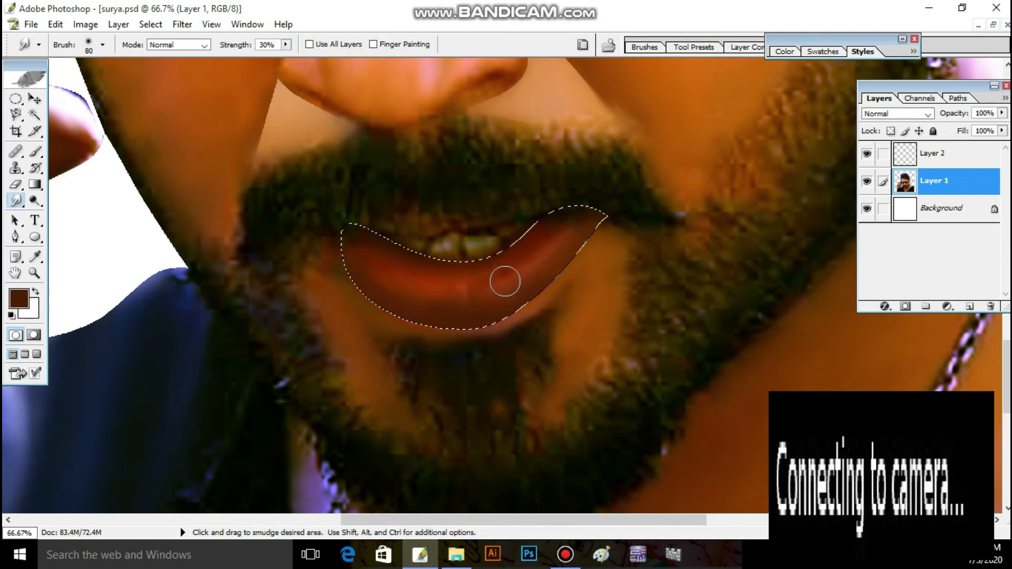
key("bracketleft")
key("bracketleft")
key("w")
right_click(496, 276)
left_click(538, 393)
key("r")
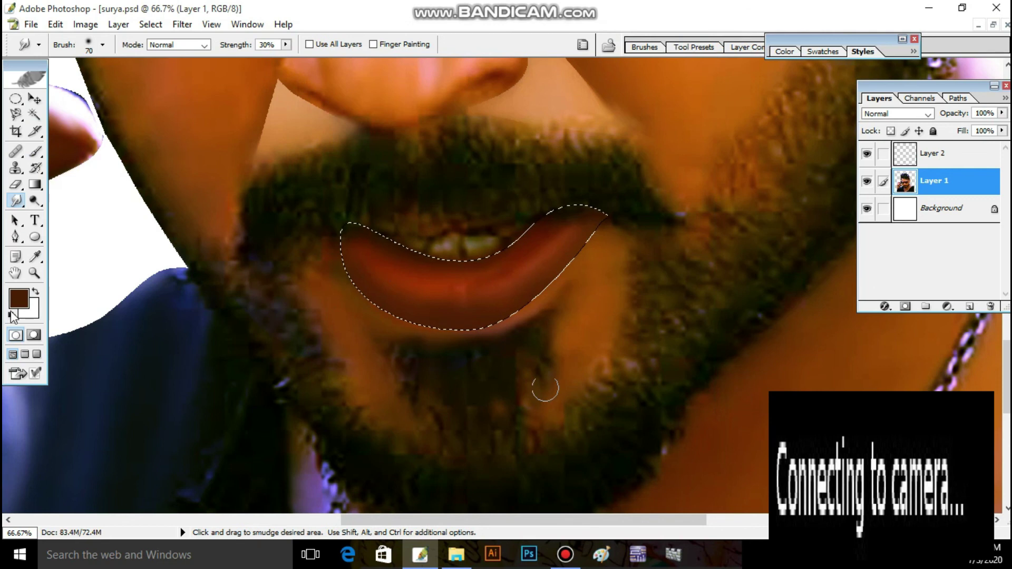
- Pick a light golden-brown foreground colour and set a 100 px brush at 20% opacity
key("i")
left_click(19, 298)
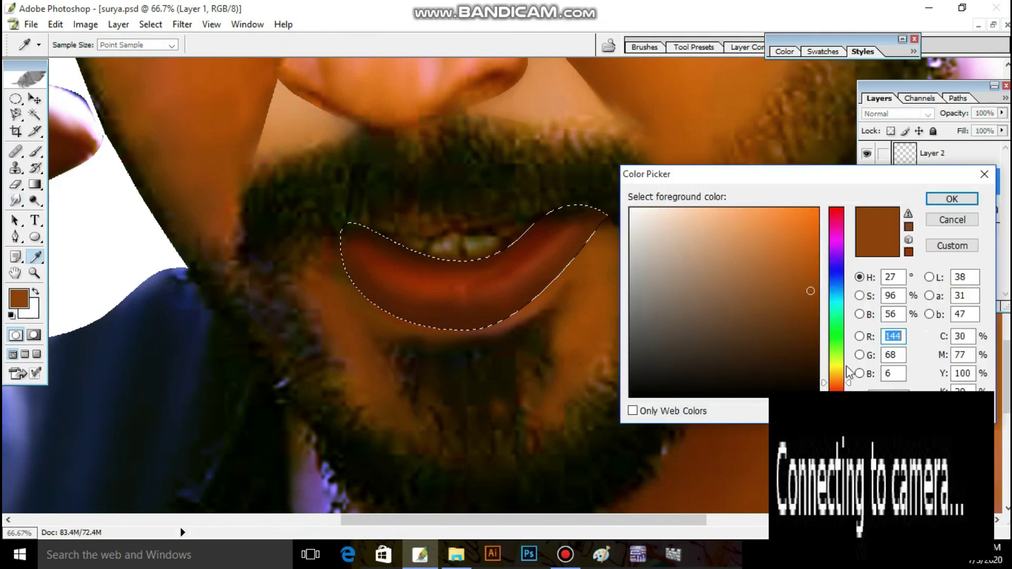
left_click(836, 371)
left_click(797, 257)
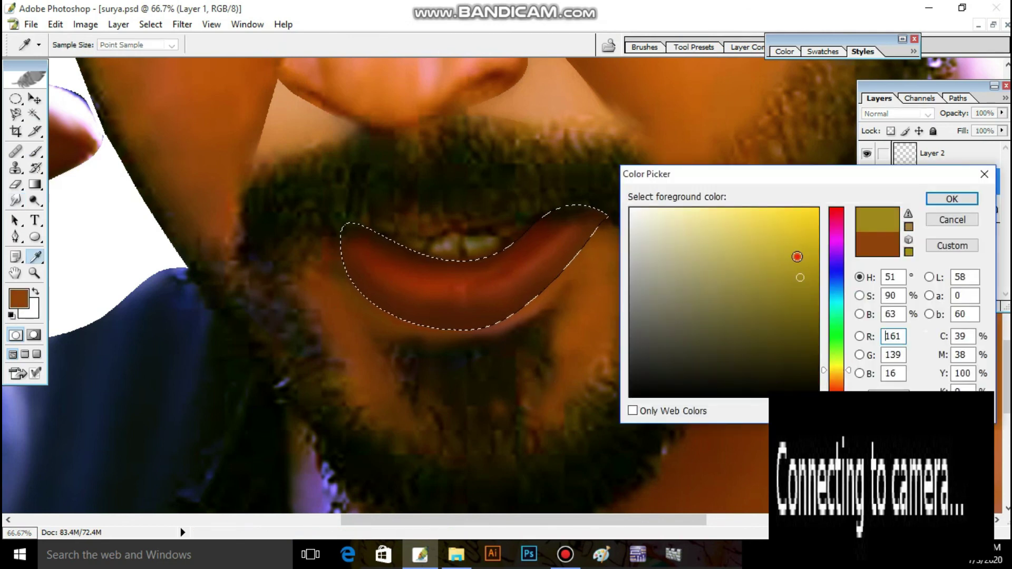
key("Return")
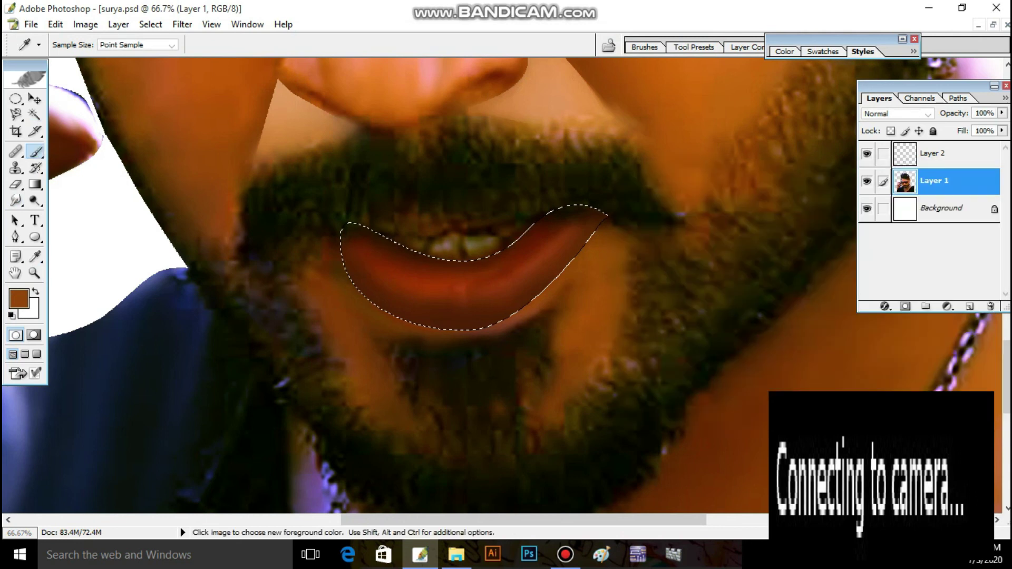
key("b")
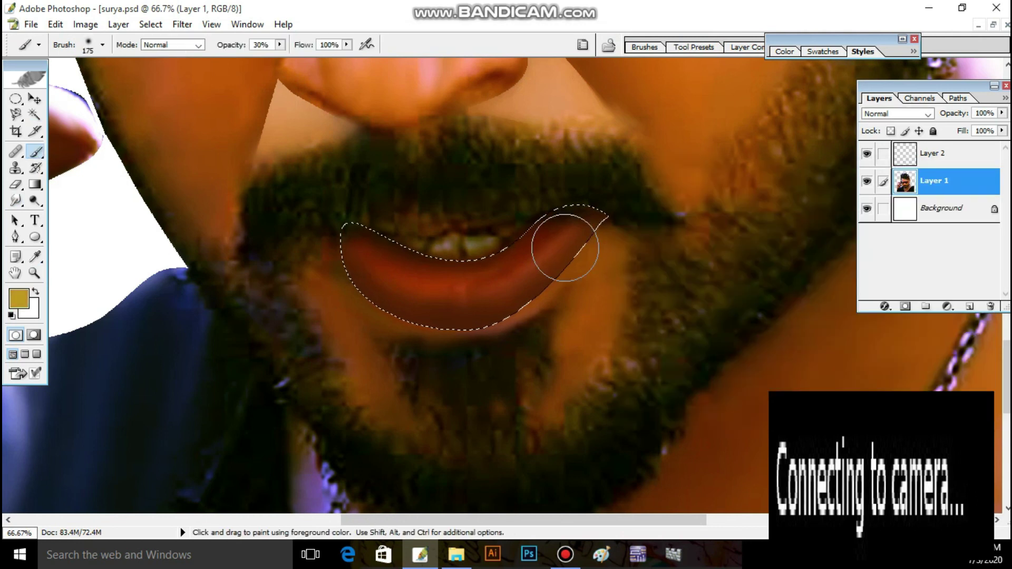
key("bracketleft")
key("bracketleft")
key("bracketleft")
key("2")
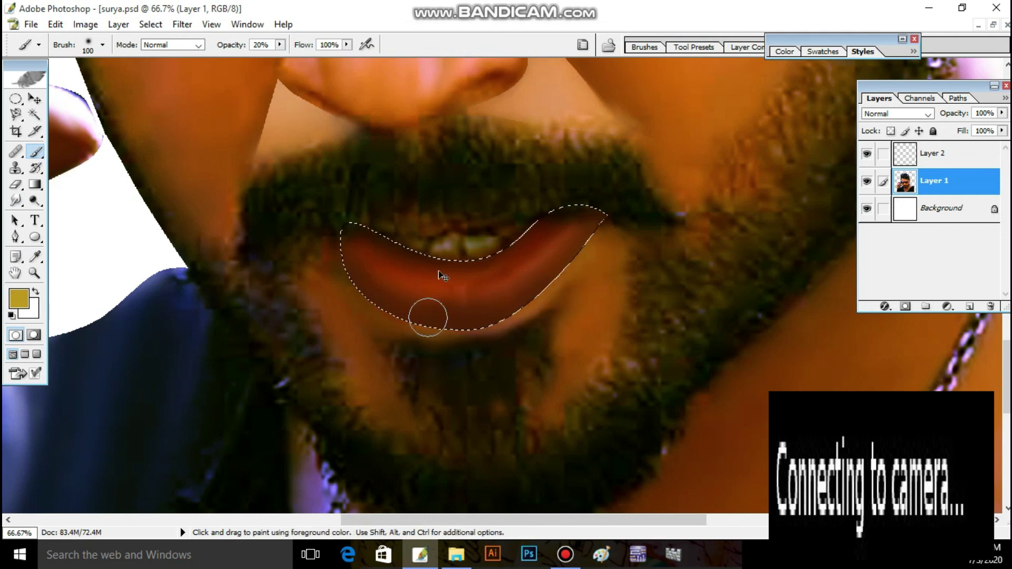
- Clear the lip selection and zoom back to 100% on the mouth
key("ctrl+d")
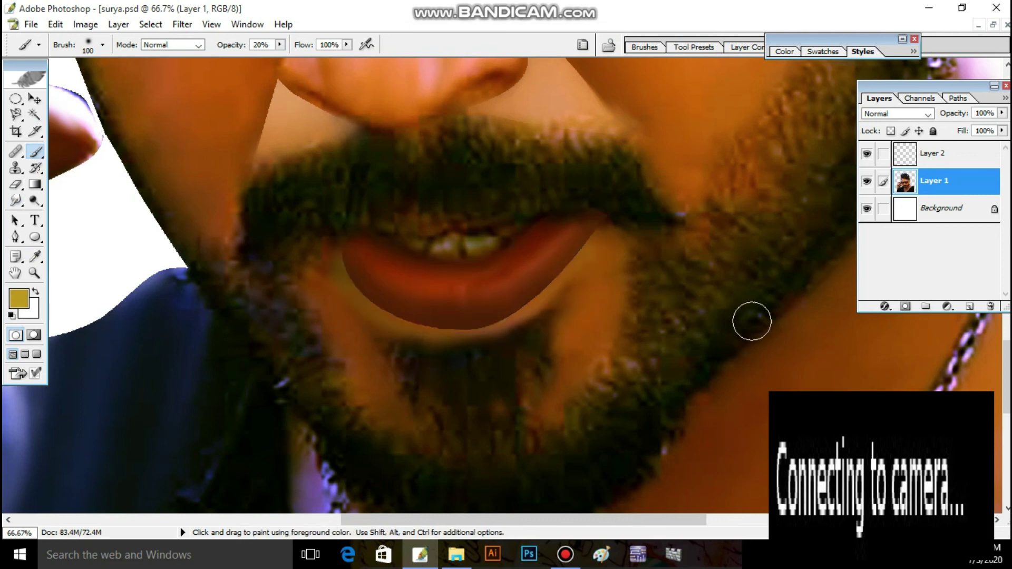
key("ctrl+minus")
key("ctrl+plus")
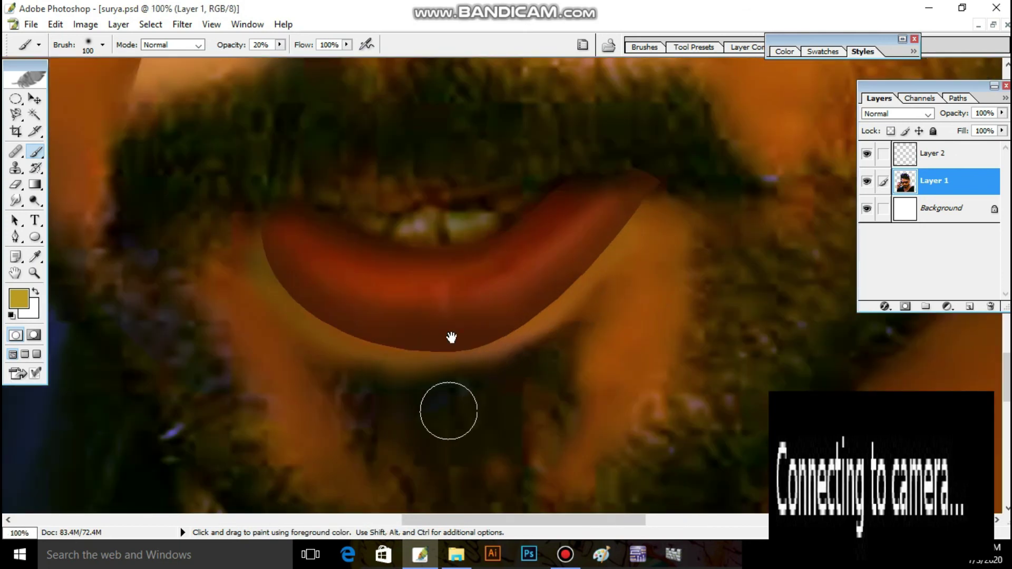
- Start a pen path at the mustache's left end and add a new empty layer at the top
left_click_drag(495, 306, 509, 424)
left_click_drag(462, 371, 510, 424)
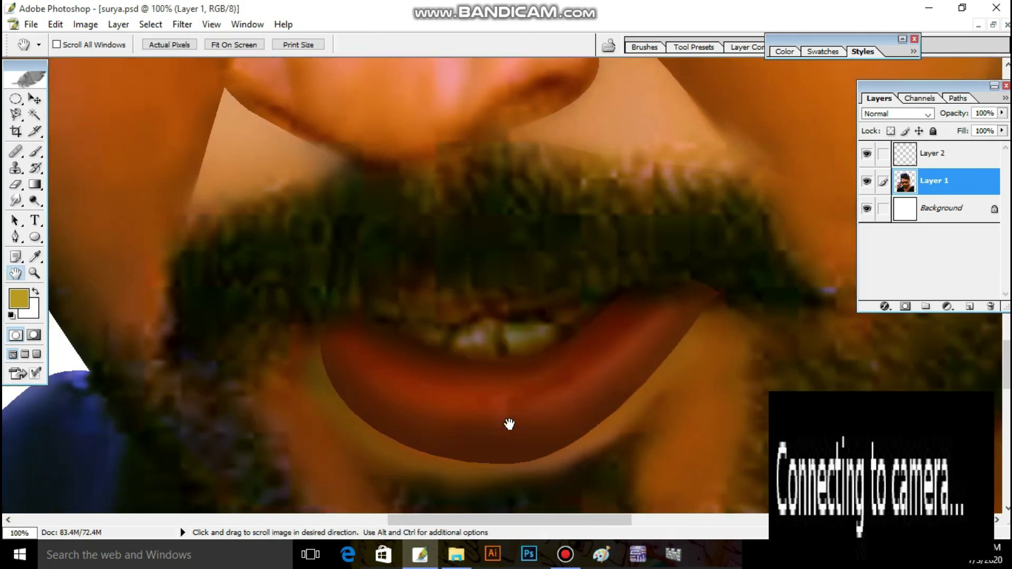
key("p")
left_click_drag(177, 256, 185, 202)
left_click(352, 167)
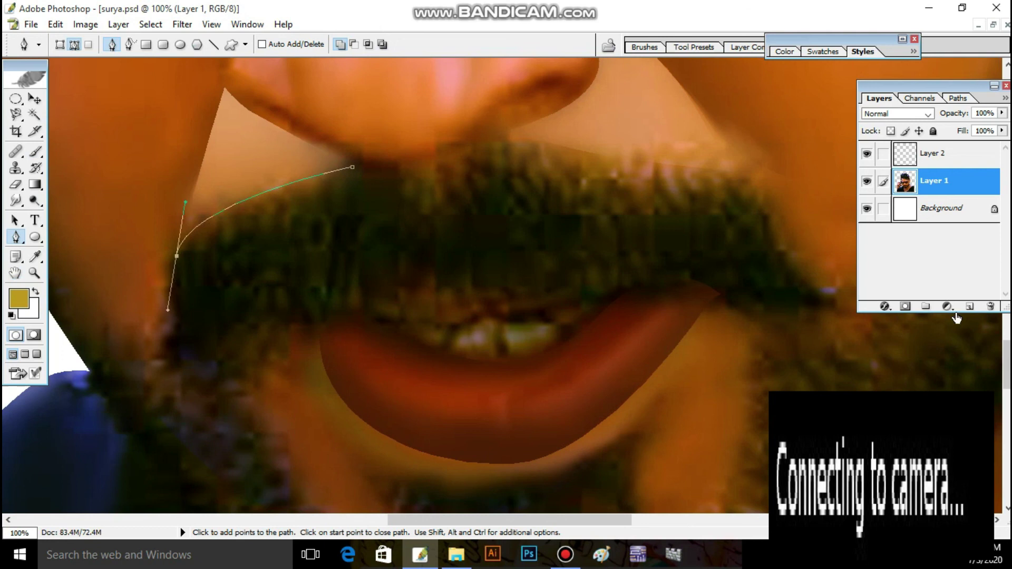
key("ctrl+shift+alt+n")
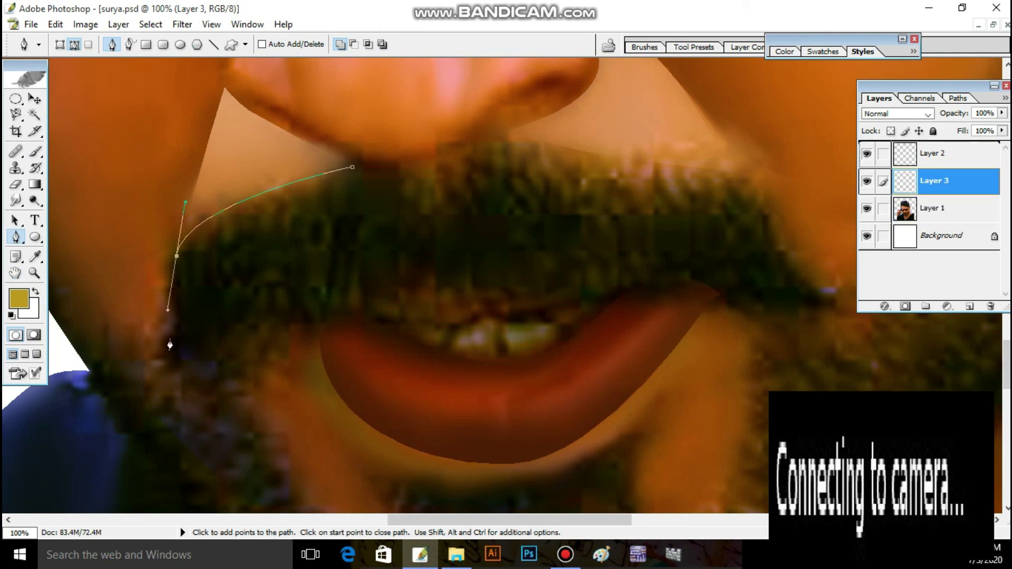
key("ctrl+bracketright")
- Trace the mustache from its left tip along the bottom edge to the right tip
left_click_drag(170, 338, 145, 355)
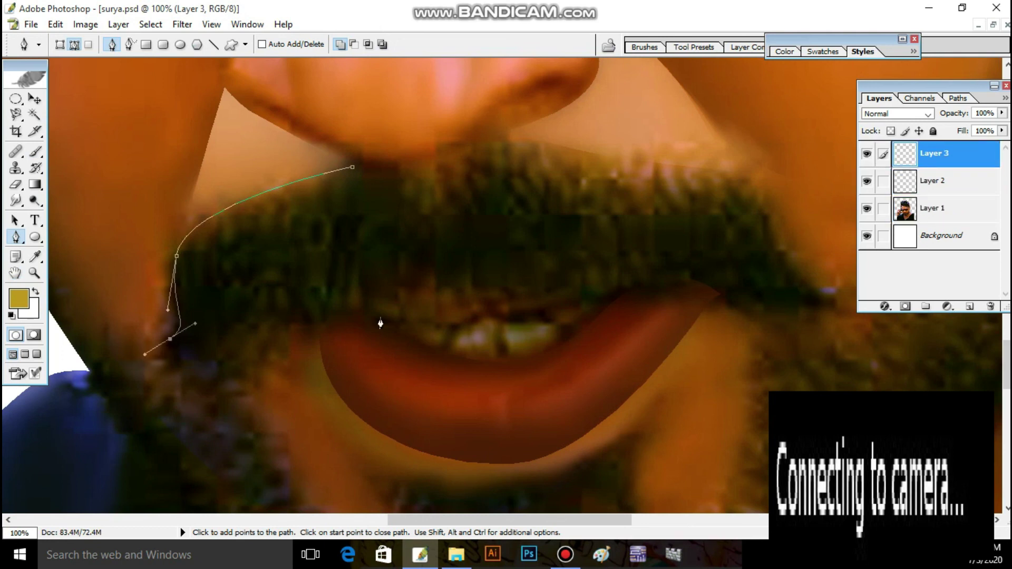
key("ctrl+minus")
key("ctrl+minus")
key("ctrl+minus")
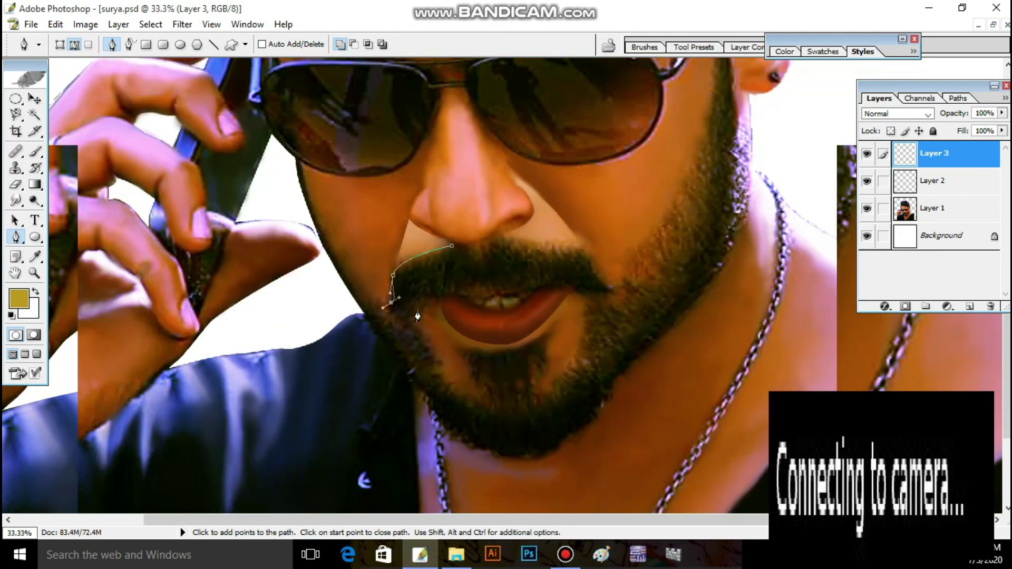
left_click(417, 301)
left_click_drag(424, 295, 425, 294)
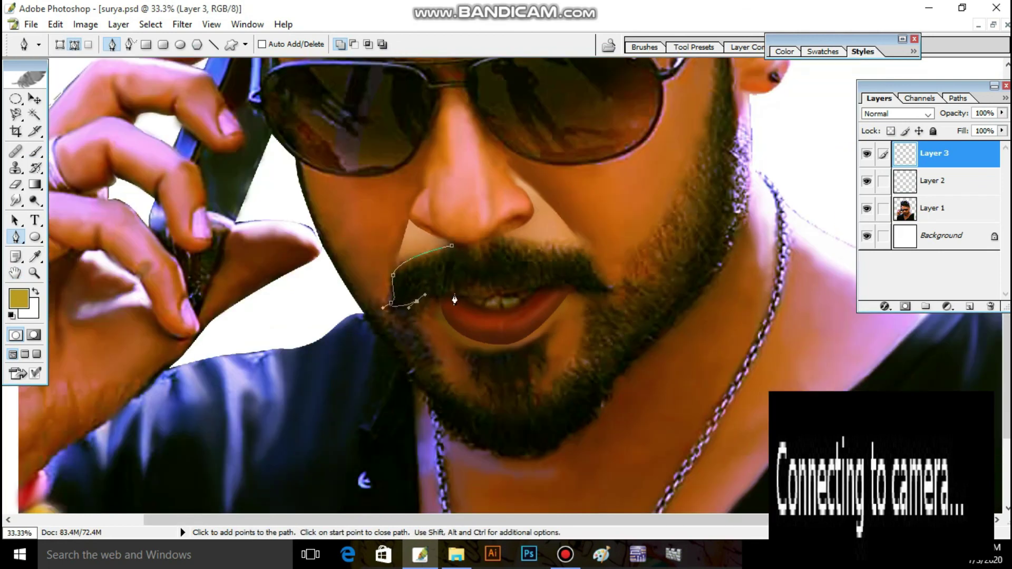
left_click_drag(531, 286, 550, 279)
left_click(589, 294)
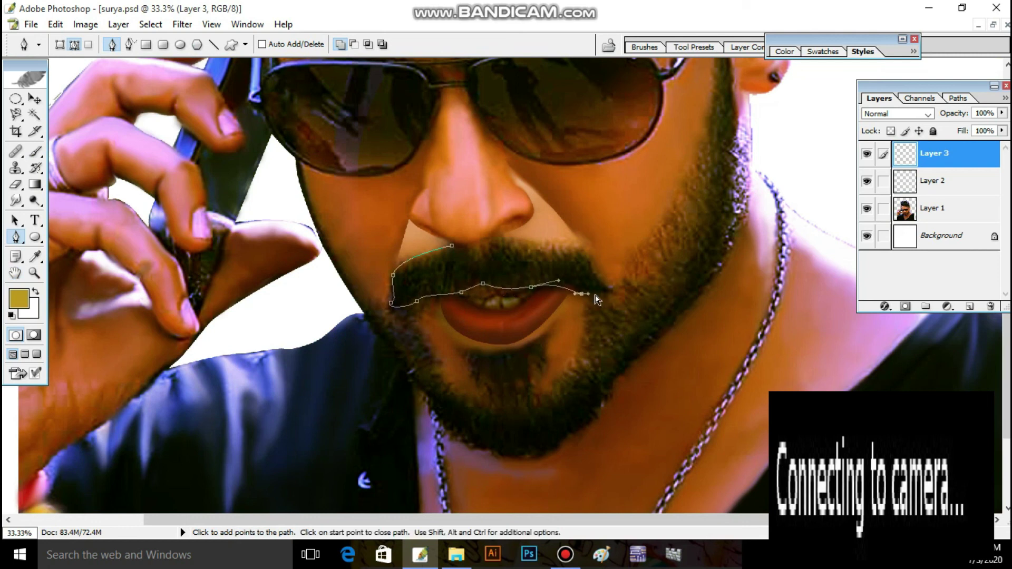
left_click_drag(610, 292, 592, 260)
left_click(610, 293)
- Trace the mustache's top edge and close the path at its start point
left_click(589, 259)
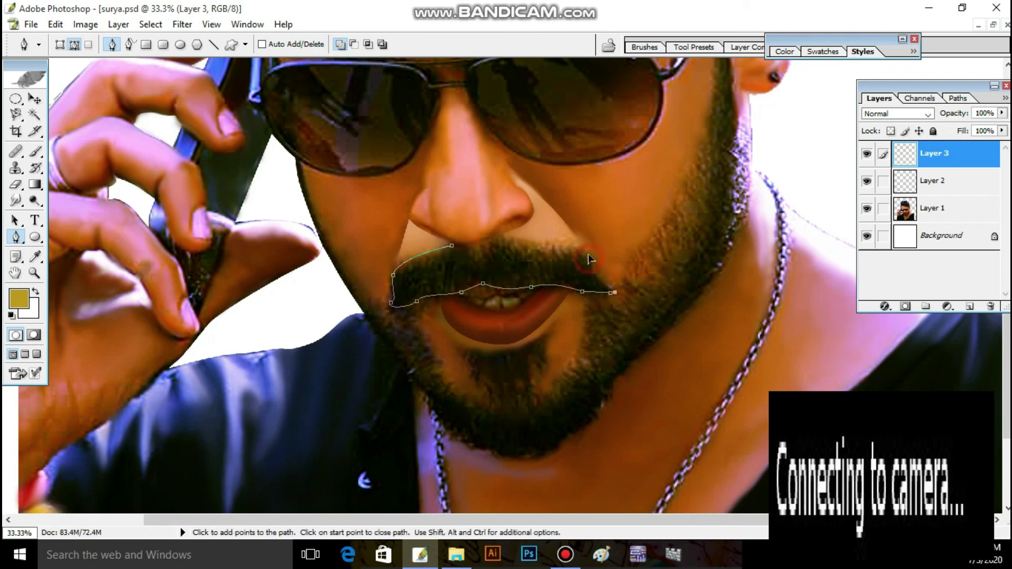
left_click_drag(519, 243, 505, 237)
left_click(519, 243)
key("ctrl+plus")
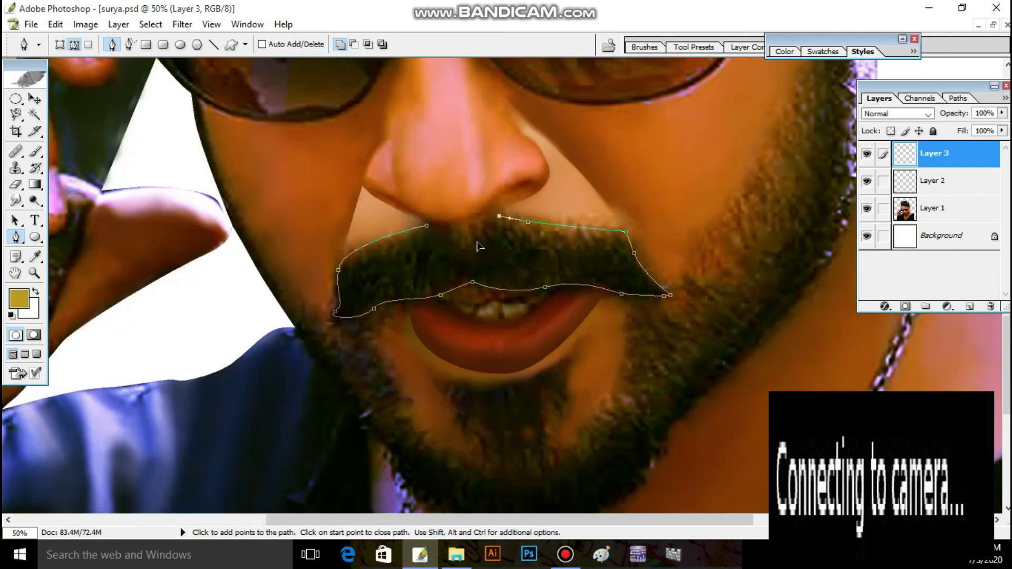
left_click_drag(464, 239, 459, 240)
left_click(430, 227)
- Turn the mustache path into a selection and paint it solid black with a 175 px brush
right_click(449, 206)
left_click(533, 274)
key("Return")
key("b")
key("d")
key("bracketright")
key("bracketright")
key("bracketright")
mouse_move(404, 269)
left_mouse_down()
mouse_move(582, 257)
mouse_move(372, 271)
mouse_move(594, 242)
left_mouse_up()
key("v")
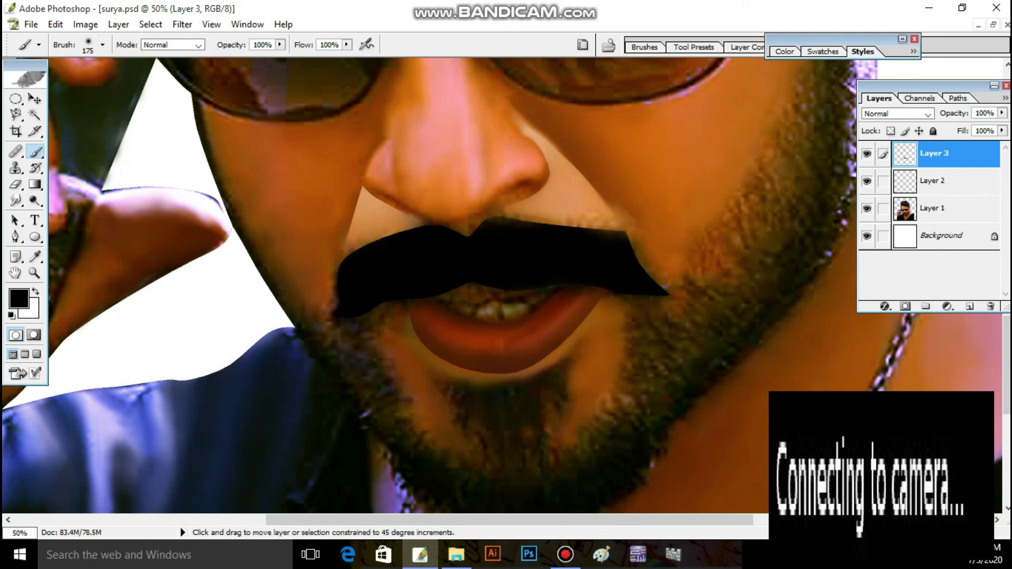
- Select the black mustache with the Magic Wand and set up smudging on Layer 1
key("w")
right_click(557, 180)
key("Escape")
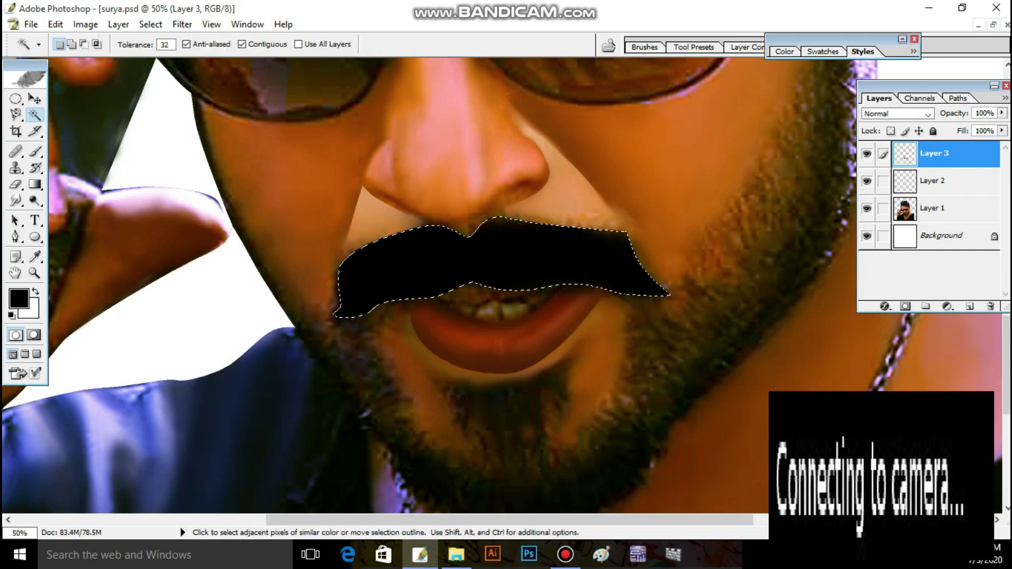
key("alt+bracketleft")
key("alt+bracketleft")
key("r")
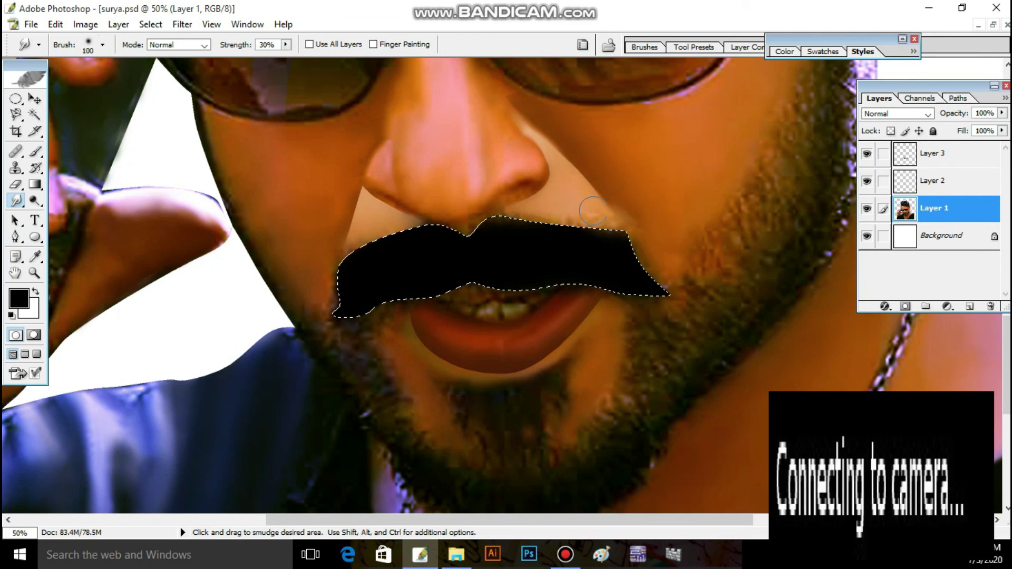
- Alternate between Layer 2 and Layer 1, setting smudge strength to 50% then 30%
key("alt+bracketright")
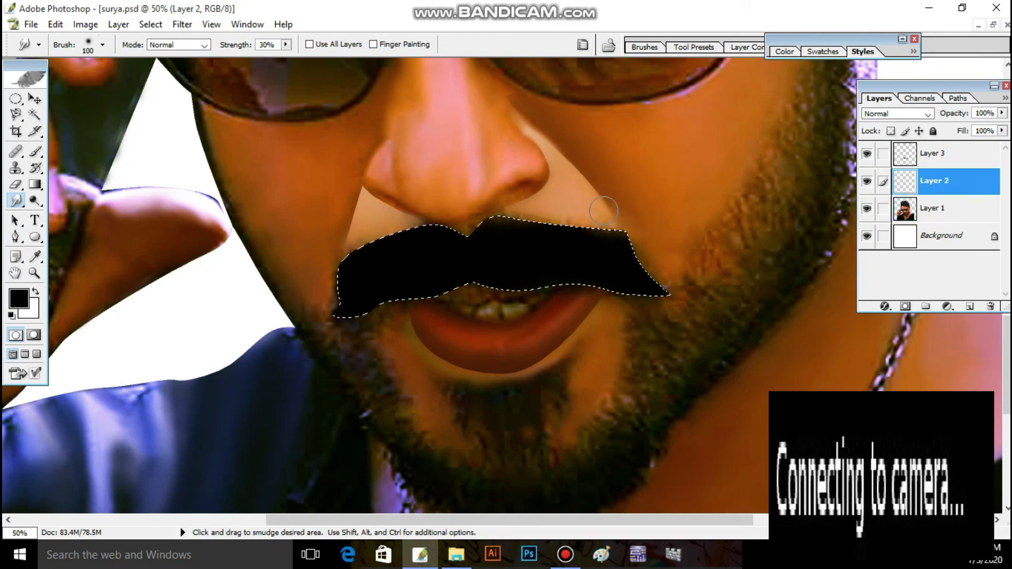
key("5")
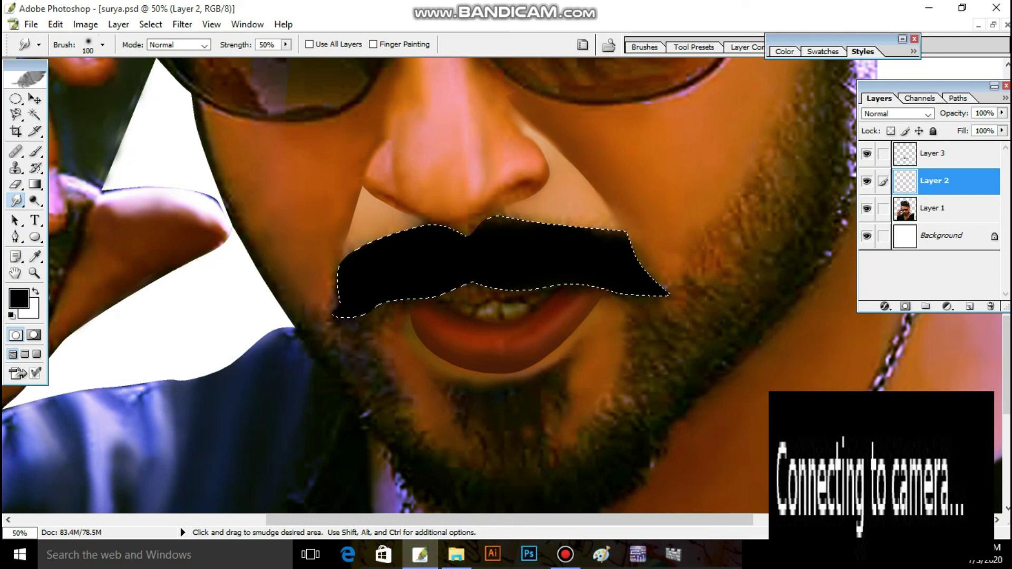
key("alt+bracketleft")
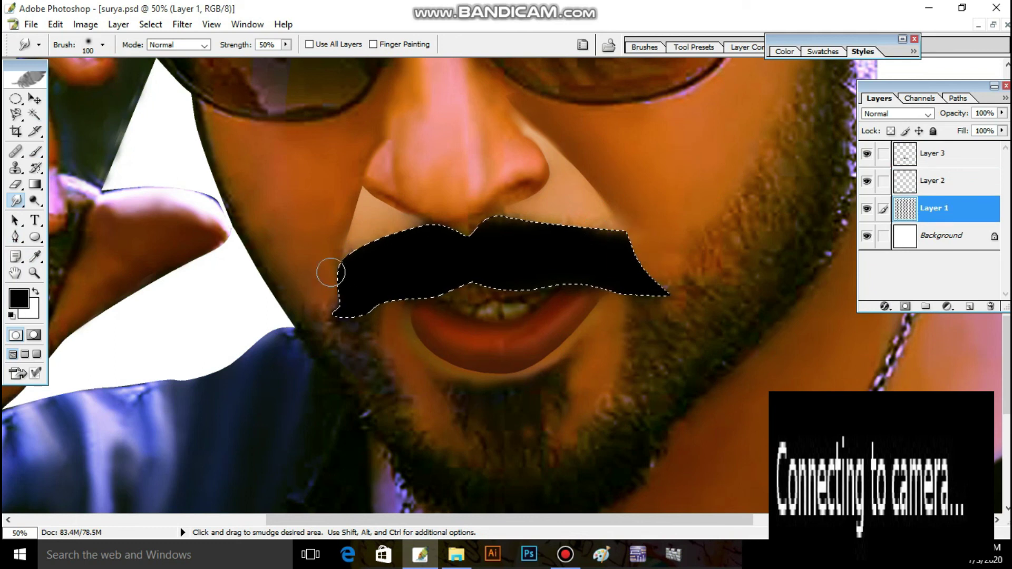
key("3")
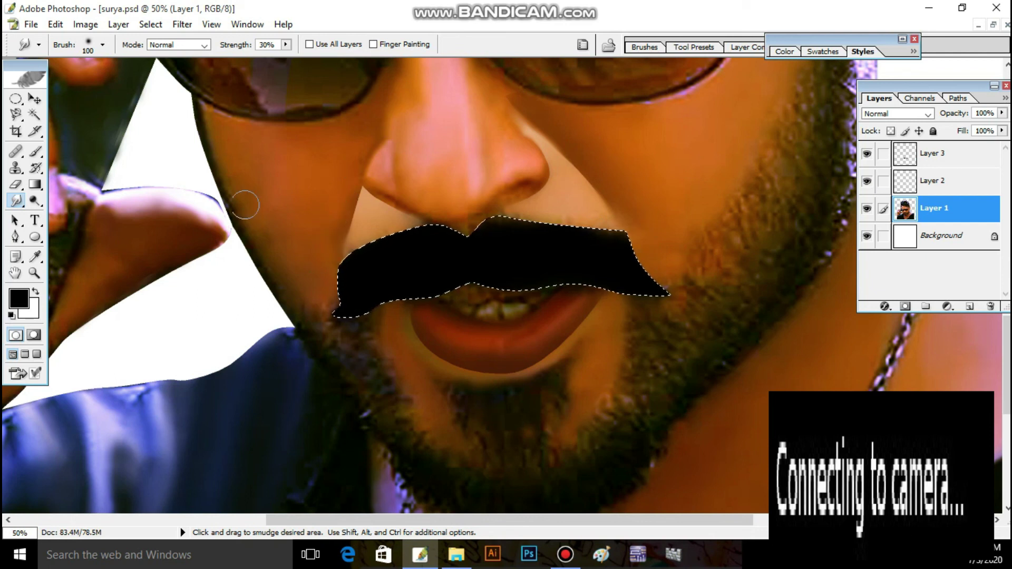